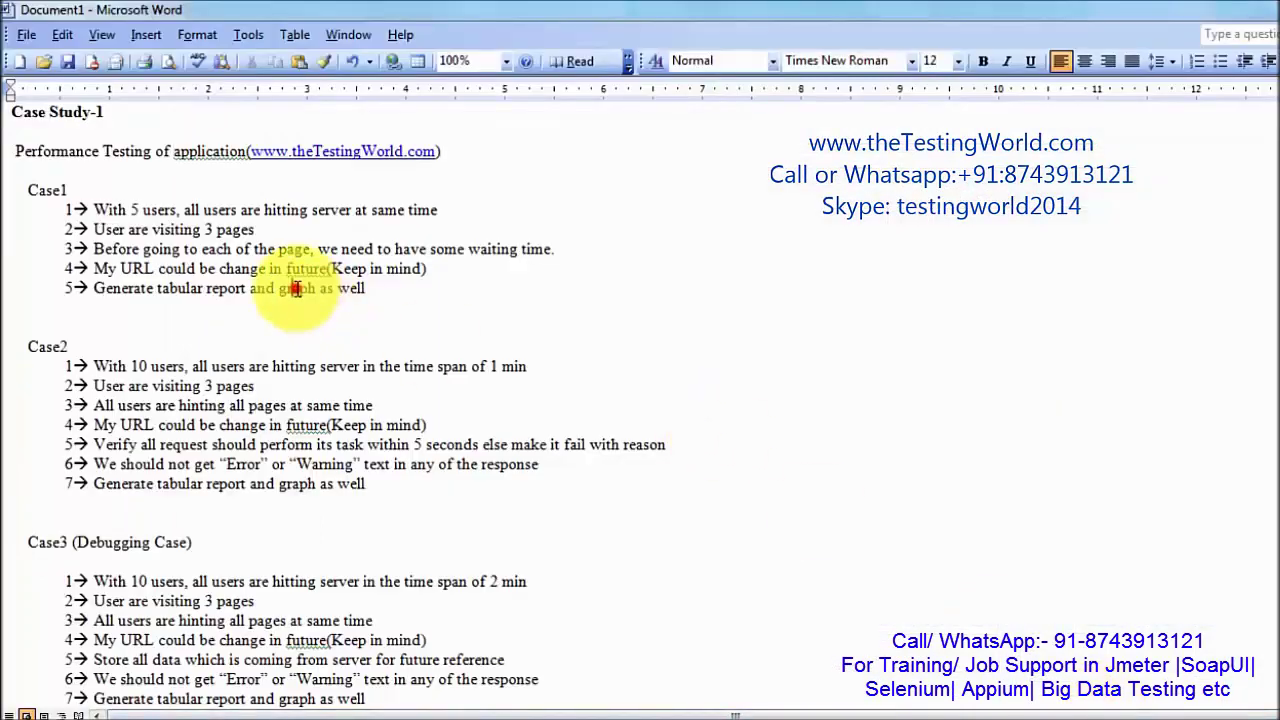
Switch to JMeter and add a Thread Group named TestCase-1 with 5 threads to the Test Plan.
{"action": "key", "text": "alt+Tab"}
{"action": "right_click", "coordinate": [86, 101]}
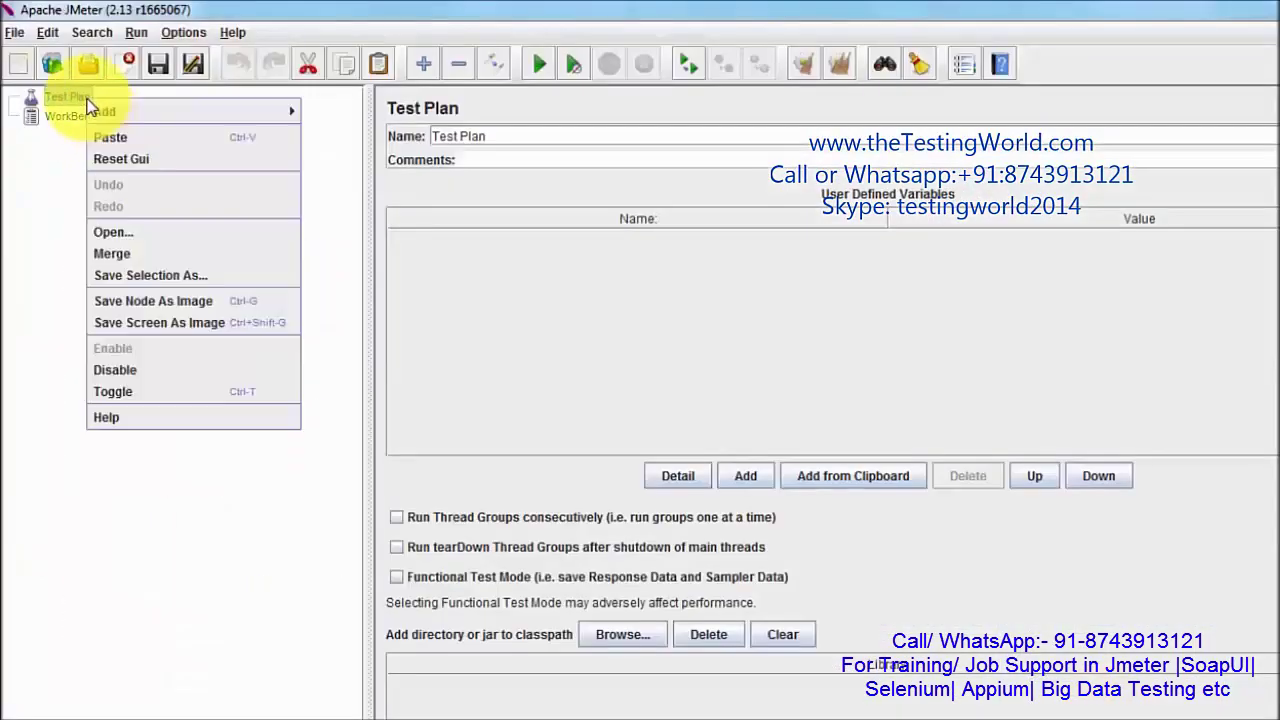
{"action": "mouse_move", "coordinate": [128, 111]}
{"action": "mouse_move", "coordinate": [373, 114]}
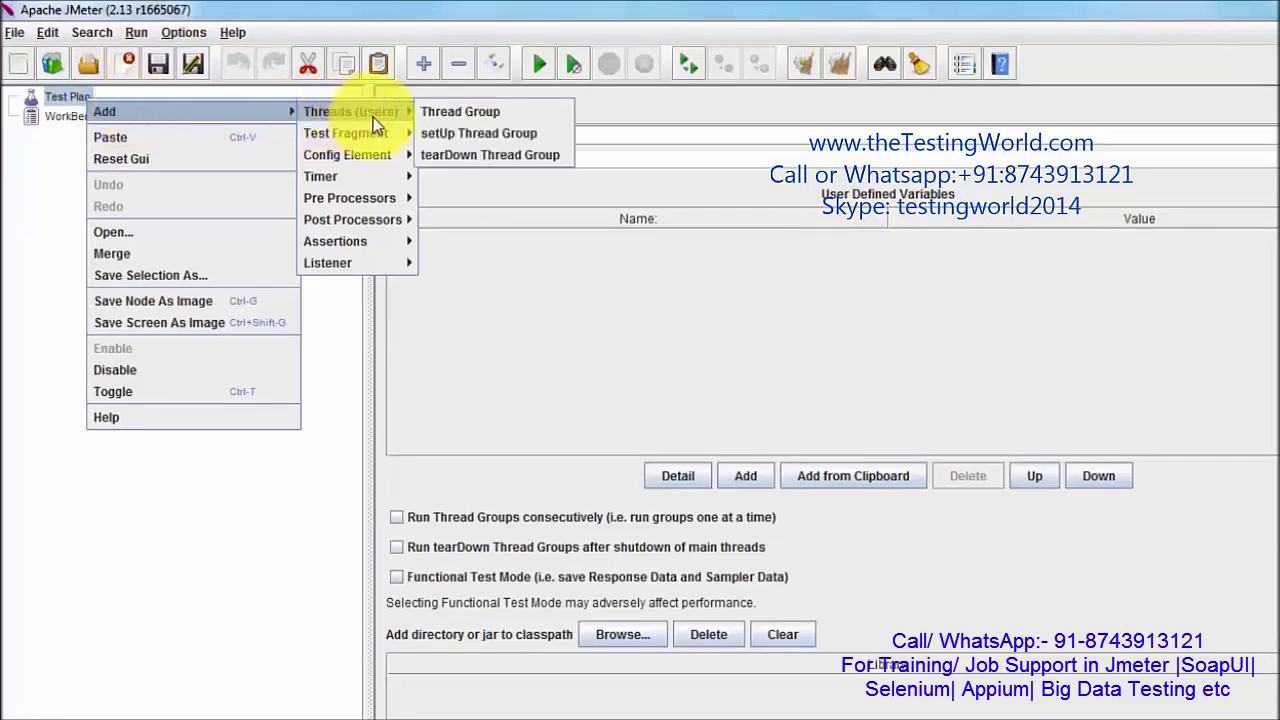
{"action": "left_click", "coordinate": [465, 119]}
{"action": "triple_click", "coordinate": [535, 128]}
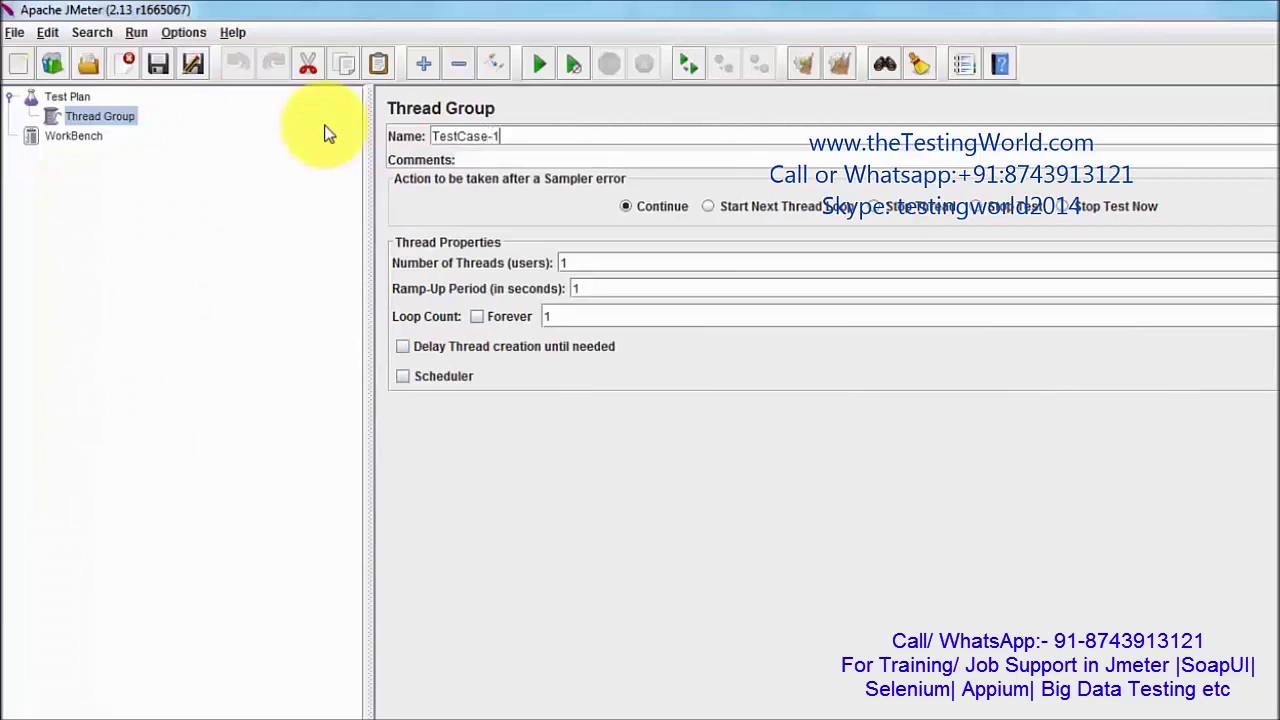
{"action": "left_click", "coordinate": [588, 263]}
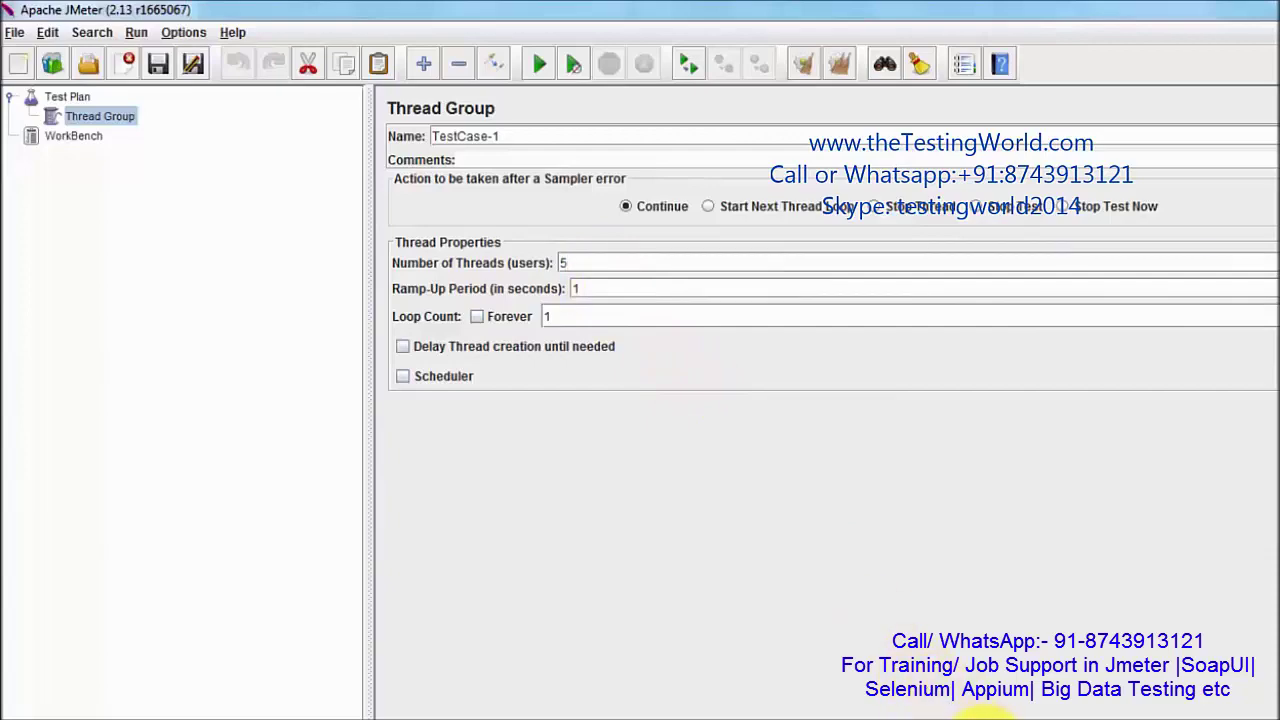
Compare the Case1 user-load and page-visit requirements in the Word document with the thread group's user count and ramp-up period.
{"action": "mouse_move", "coordinate": [985, 712]}
{"action": "left_click", "coordinate": [1090, 702]}
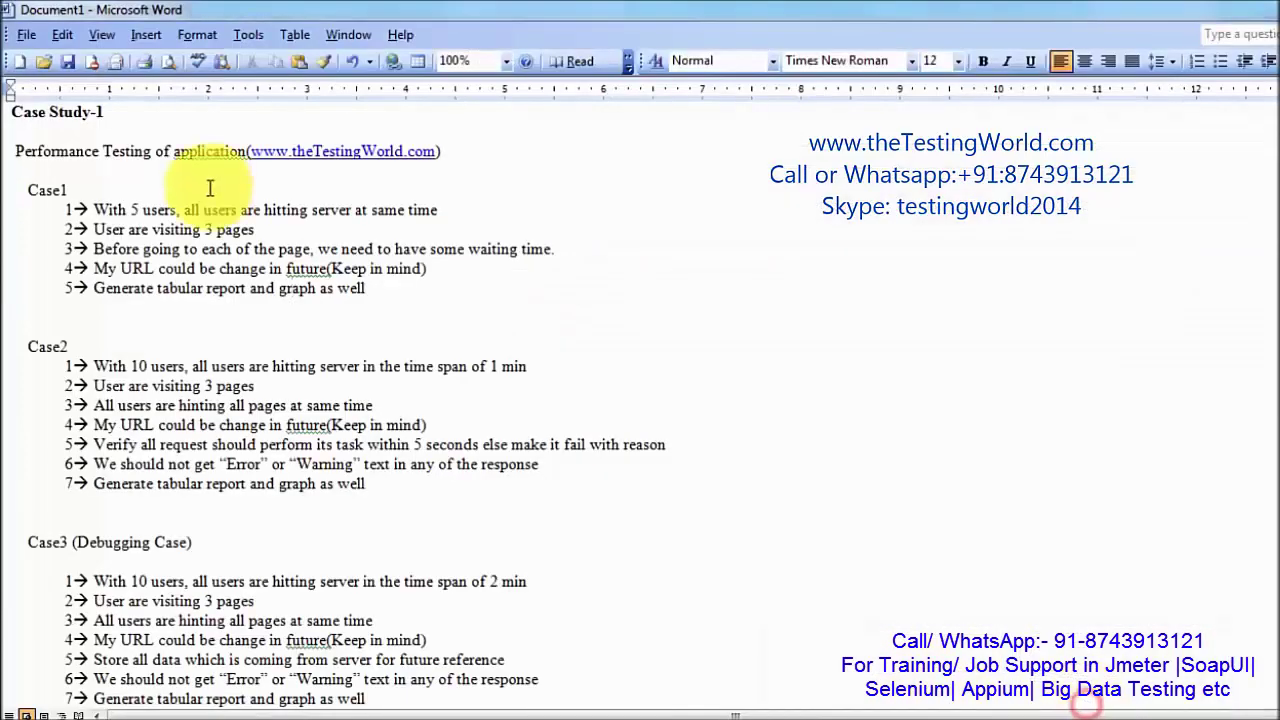
{"action": "left_click_drag", "start_coordinate": [95, 210], "coordinate": [428, 213]}
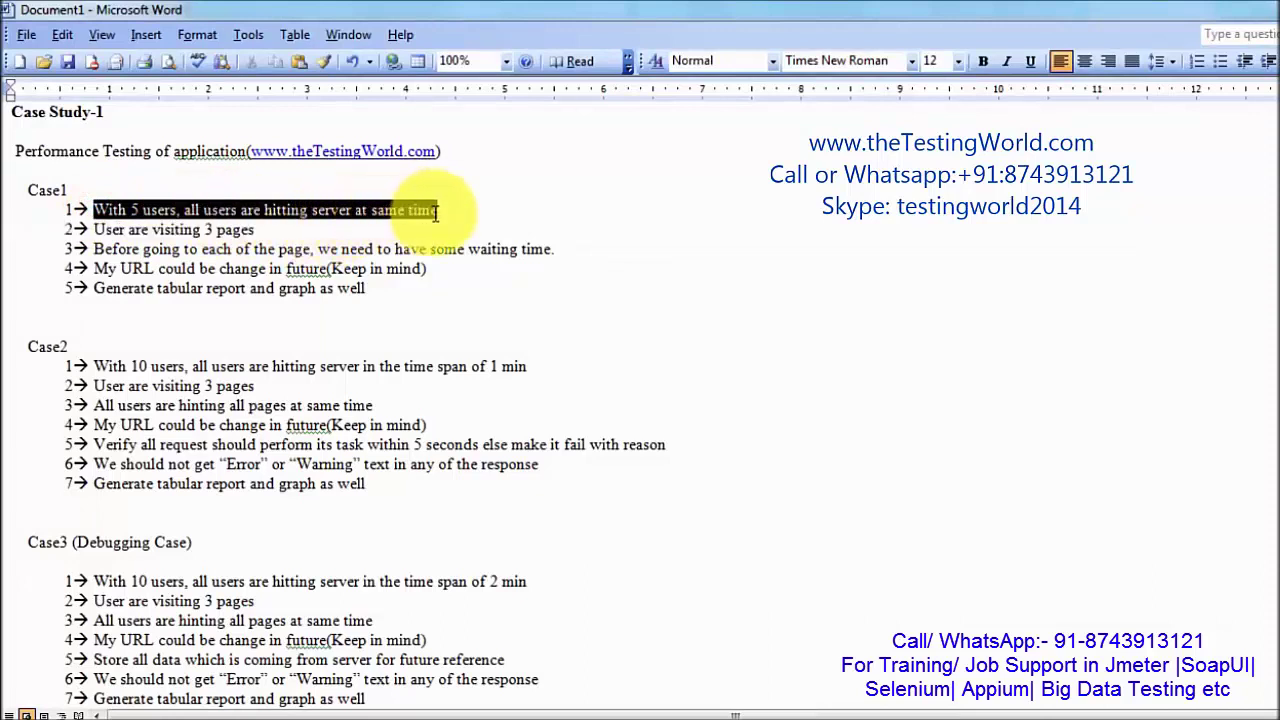
{"action": "key", "text": "alt+Tab"}
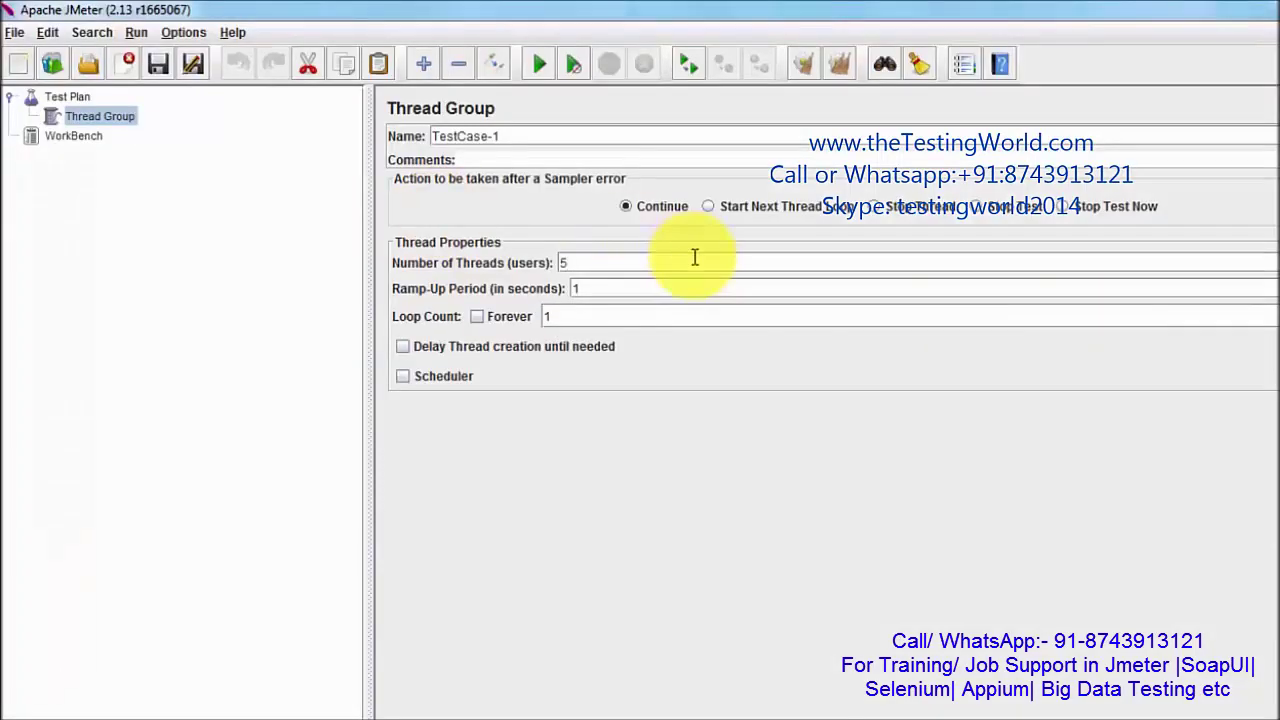
{"action": "double_click", "coordinate": [594, 261]}
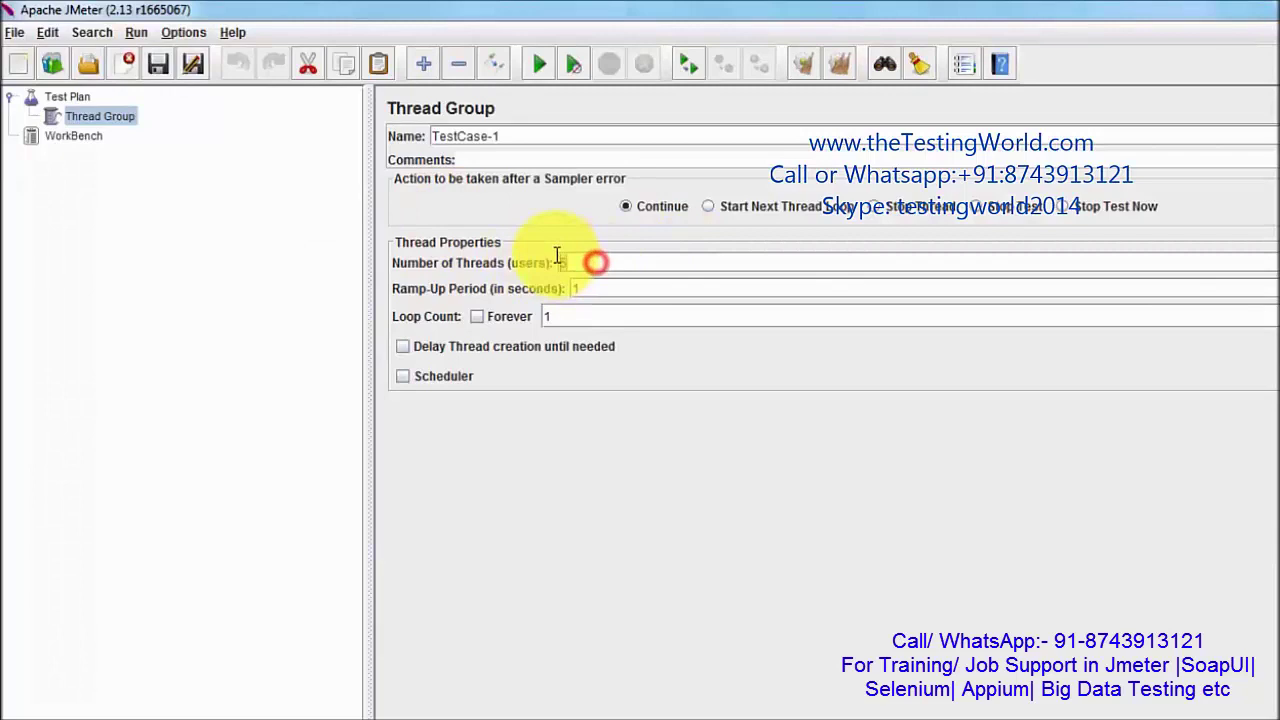
{"action": "double_click", "coordinate": [598, 291]}
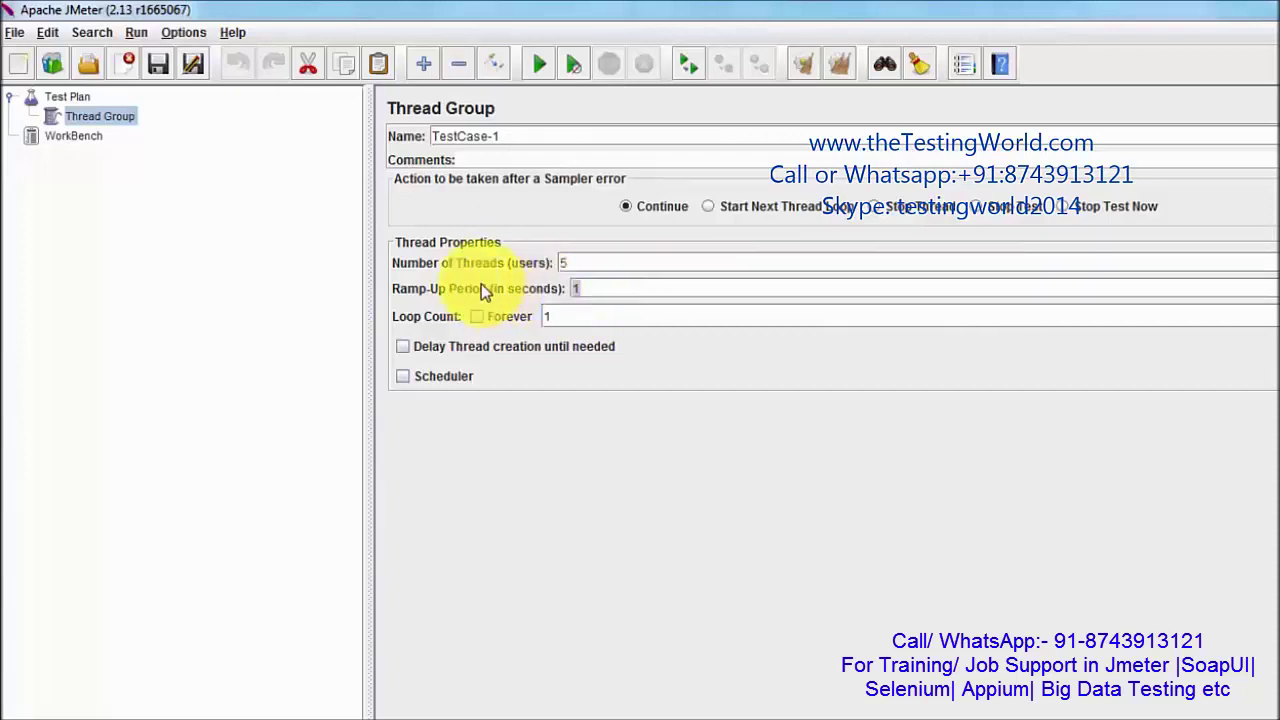
{"action": "key", "text": "alt+Tab"}
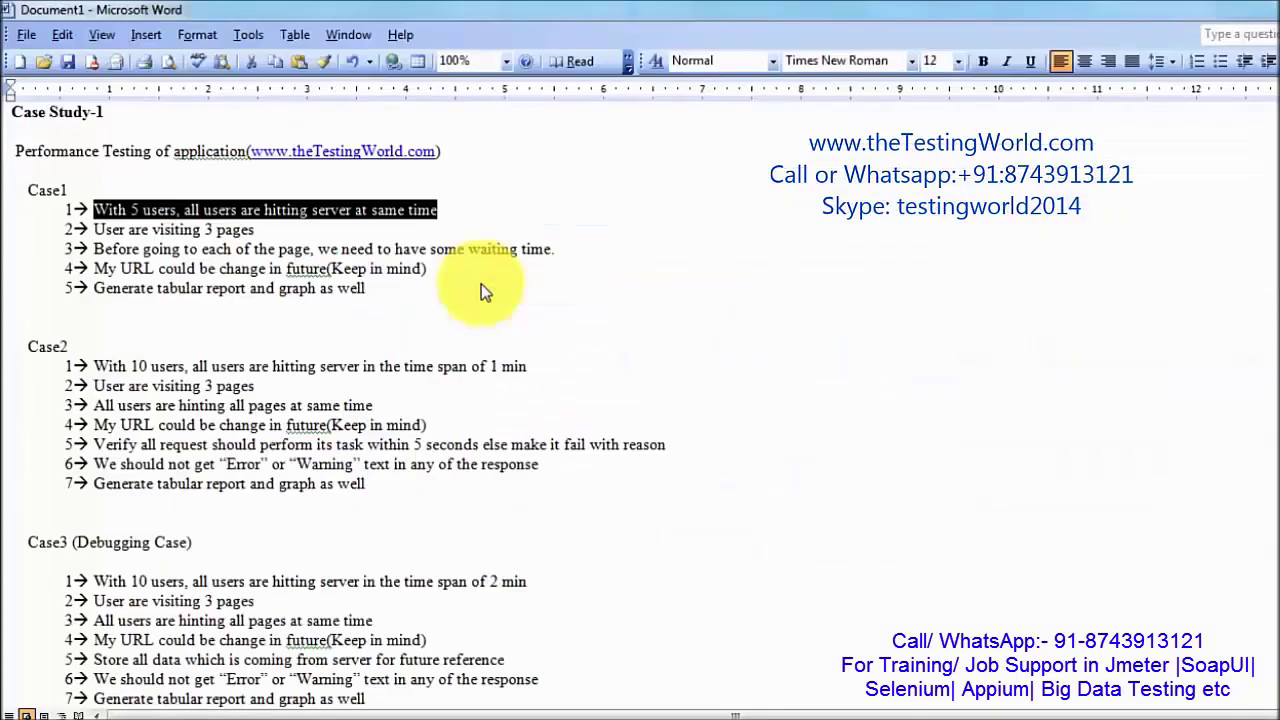
{"action": "left_click_drag", "start_coordinate": [94, 230], "coordinate": [258, 232]}
{"action": "key", "text": "alt+Tab"}
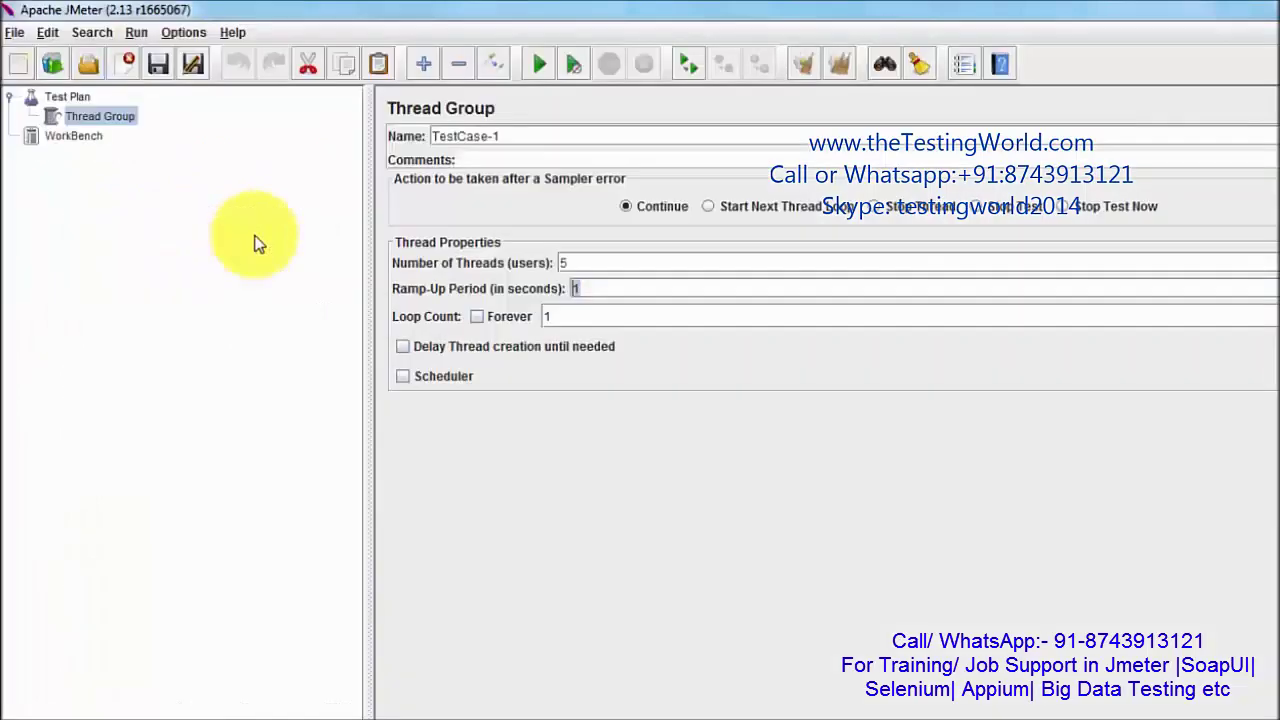
Add an HTTP Request sampler to the TestCase-1 thread group and name it Req1.
{"action": "left_click", "coordinate": [73, 137]}
{"action": "left_click", "coordinate": [100, 118]}
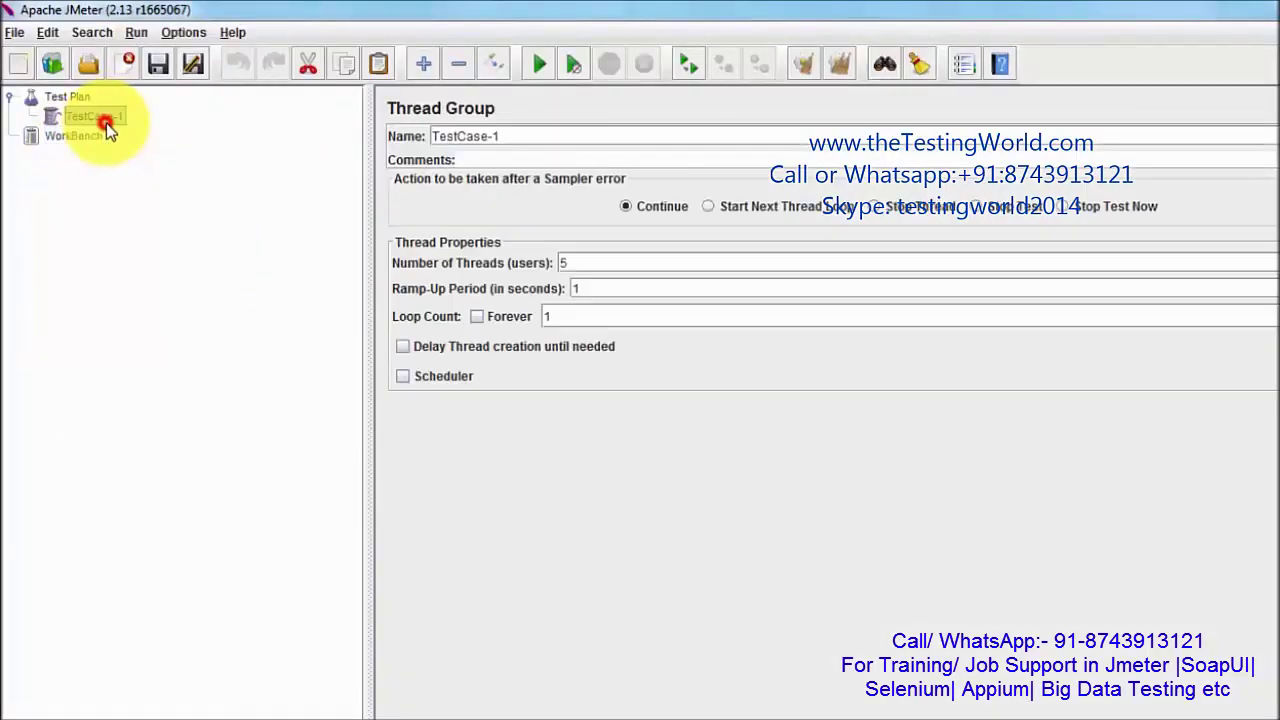
{"action": "right_click", "coordinate": [106, 123]}
{"action": "mouse_move", "coordinate": [140, 134]}
{"action": "mouse_move", "coordinate": [389, 144]}
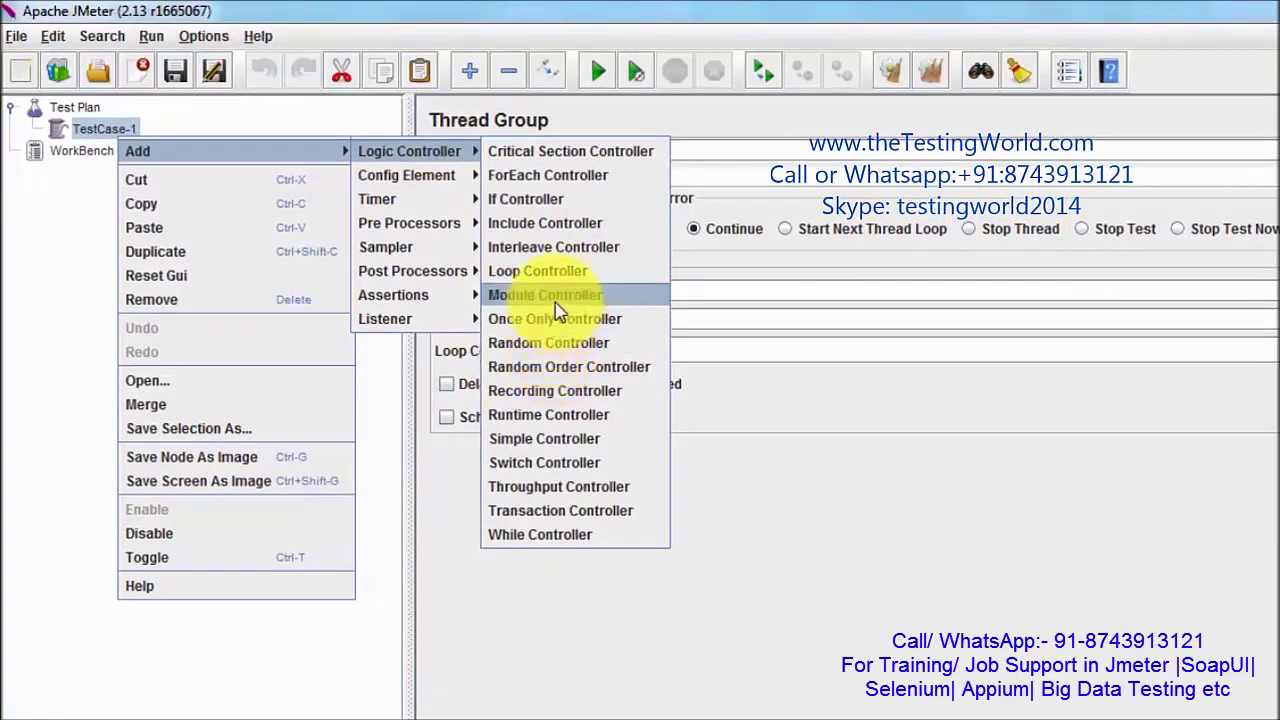
{"action": "mouse_move", "coordinate": [468, 248]}
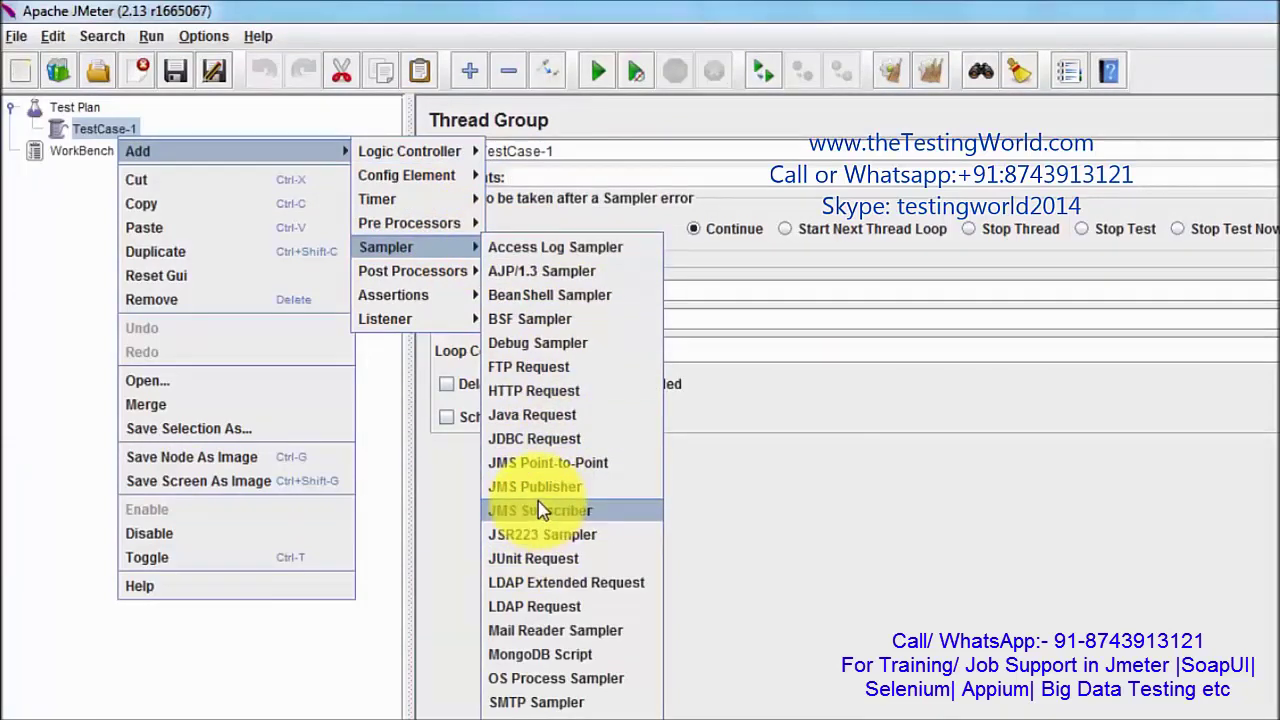
{"action": "left_click", "coordinate": [572, 392]}
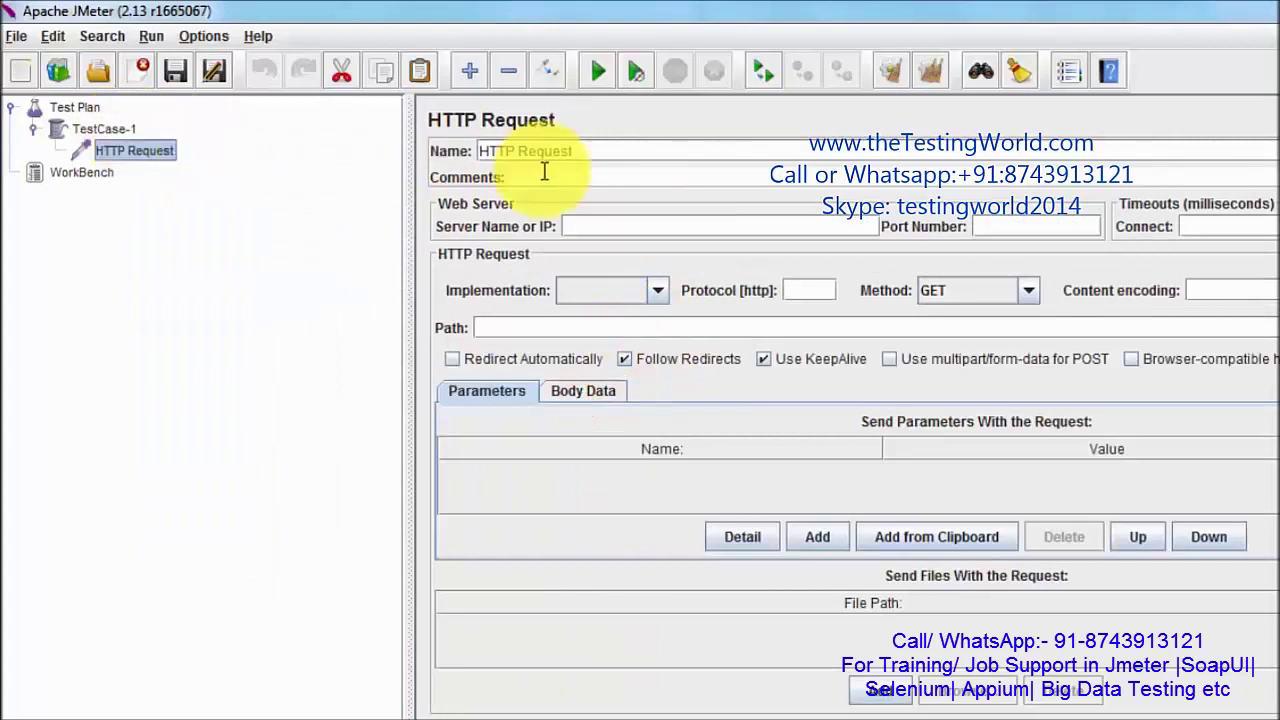
{"action": "left_click_drag", "start_coordinate": [592, 151], "coordinate": [388, 150]}
{"action": "type", "text": "Req1"}
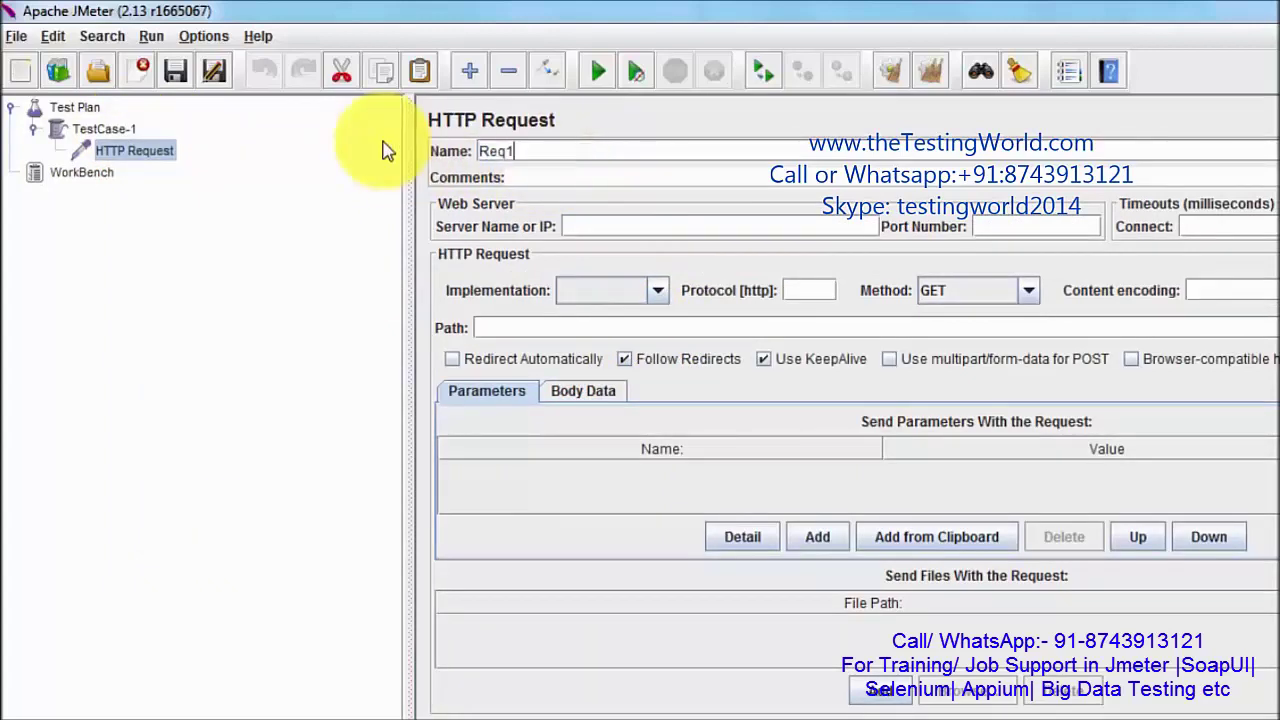
Add a second HTTP Request sampler under TestCase-1 and name it Req2.
{"action": "left_click", "coordinate": [130, 129]}
{"action": "right_click", "coordinate": [130, 129]}
{"action": "mouse_move", "coordinate": [190, 137]}
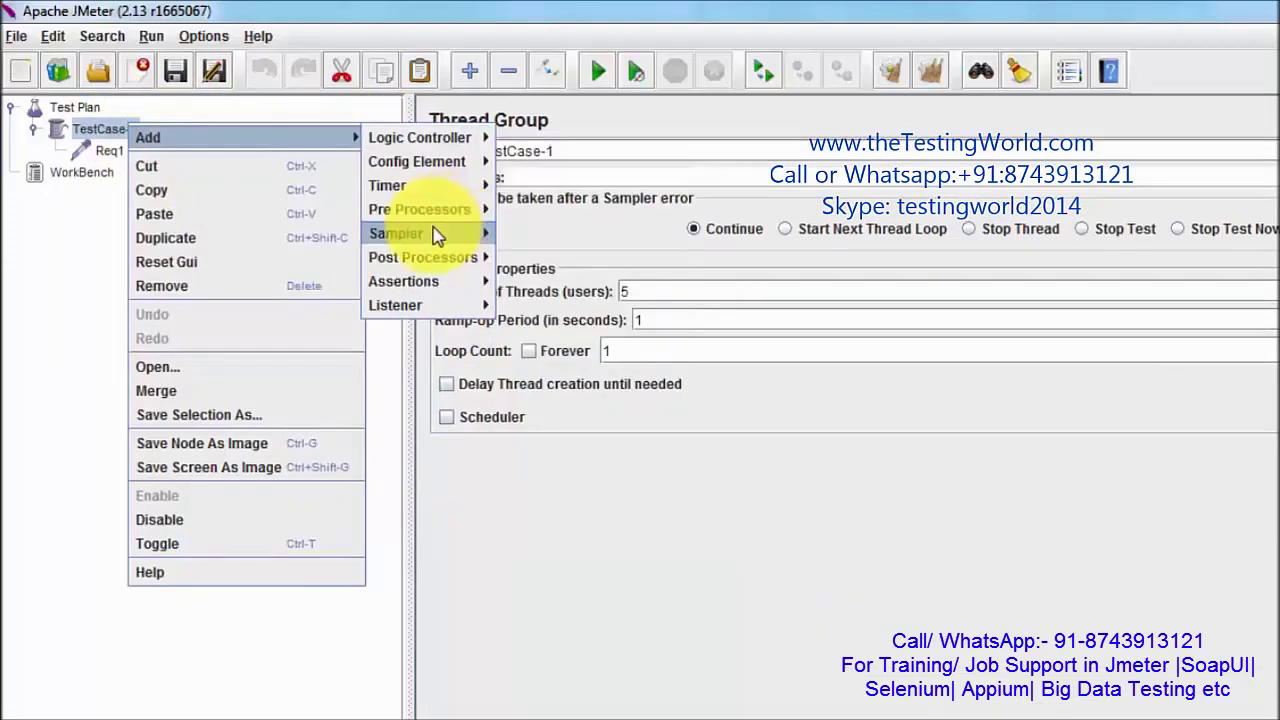
{"action": "mouse_move", "coordinate": [480, 245]}
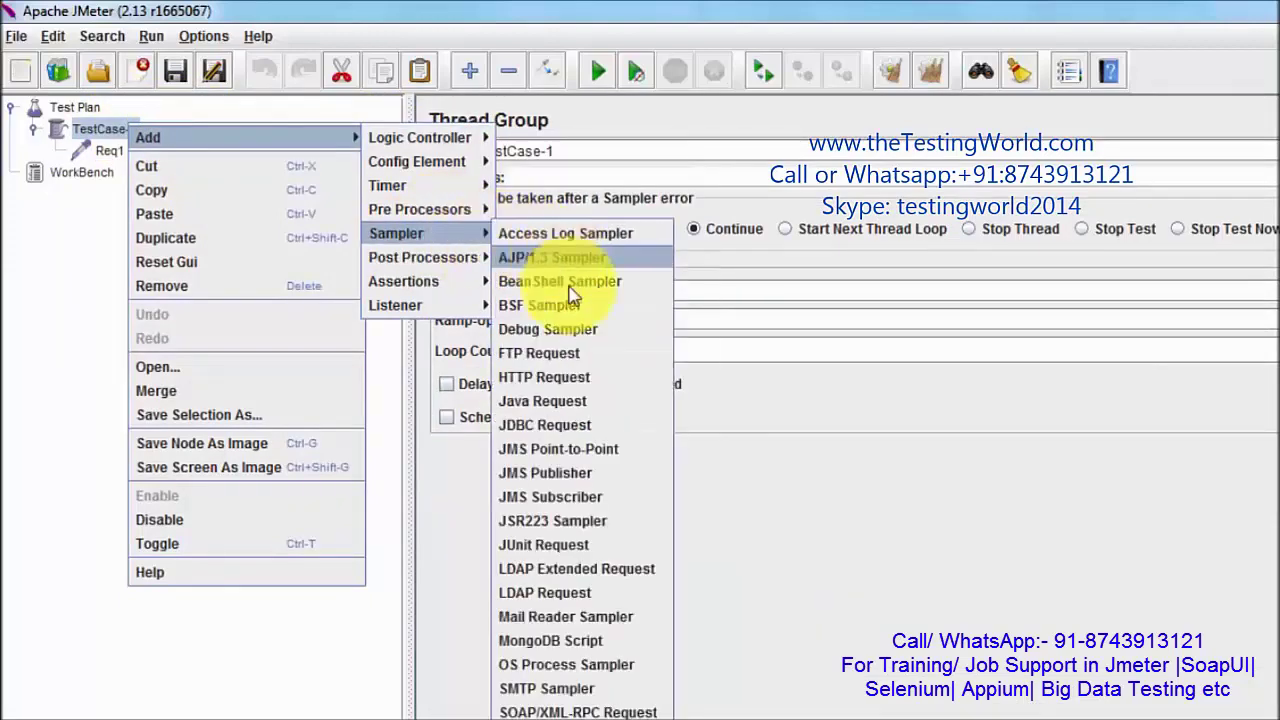
{"action": "left_click", "coordinate": [541, 372]}
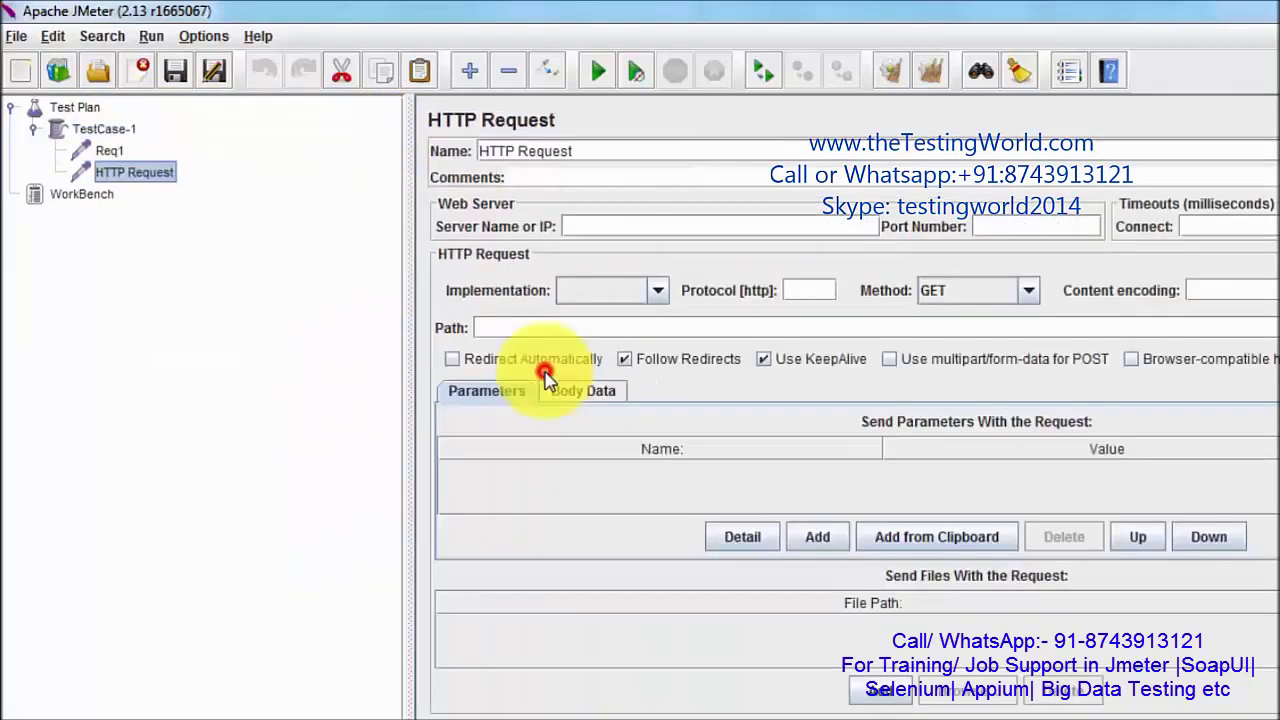
{"action": "left_click", "coordinate": [632, 148]}
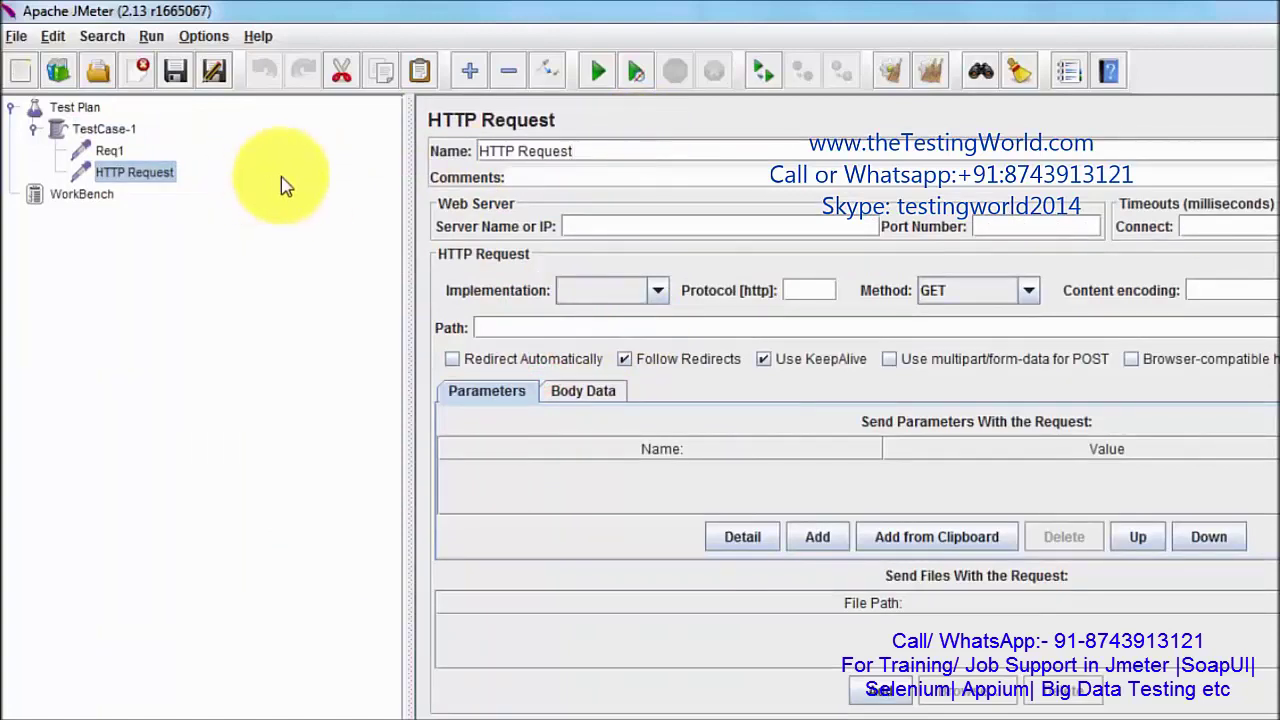
{"action": "type", "text": "Req2"}
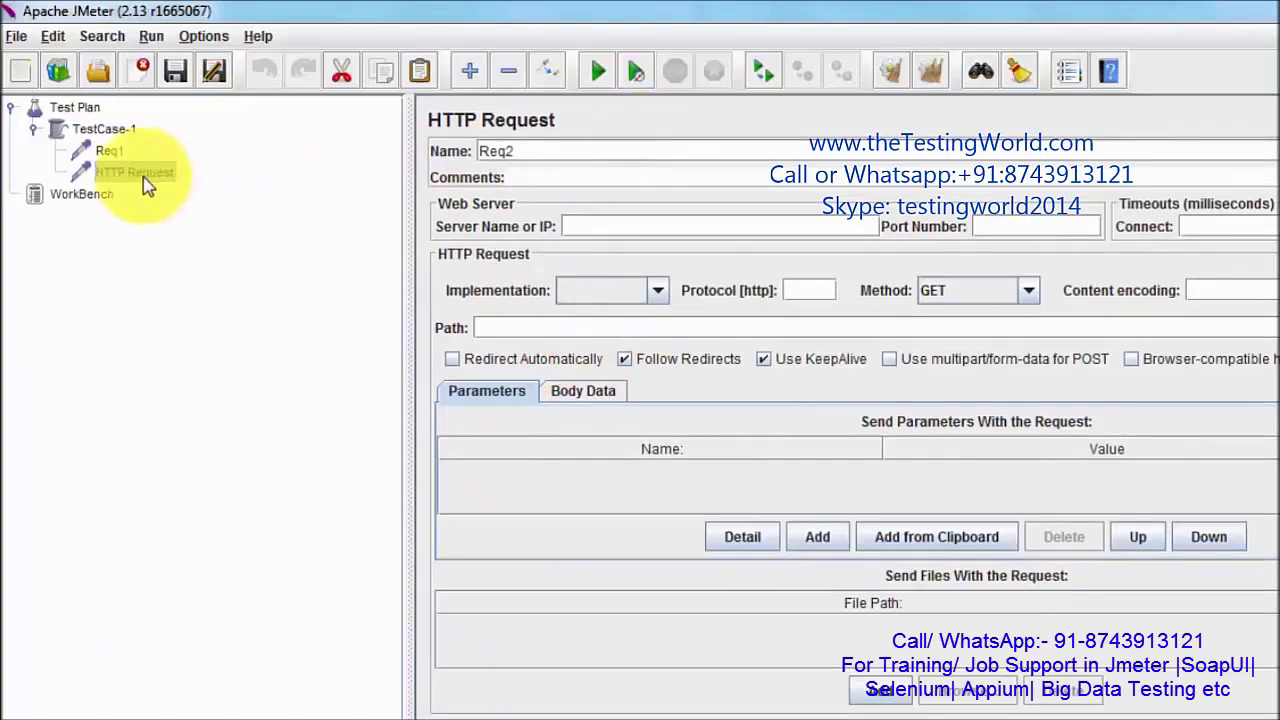
Add a third HTTP Request sampler under TestCase-1 and name it Req3.
{"action": "left_click", "coordinate": [112, 150]}
{"action": "left_click", "coordinate": [120, 129]}
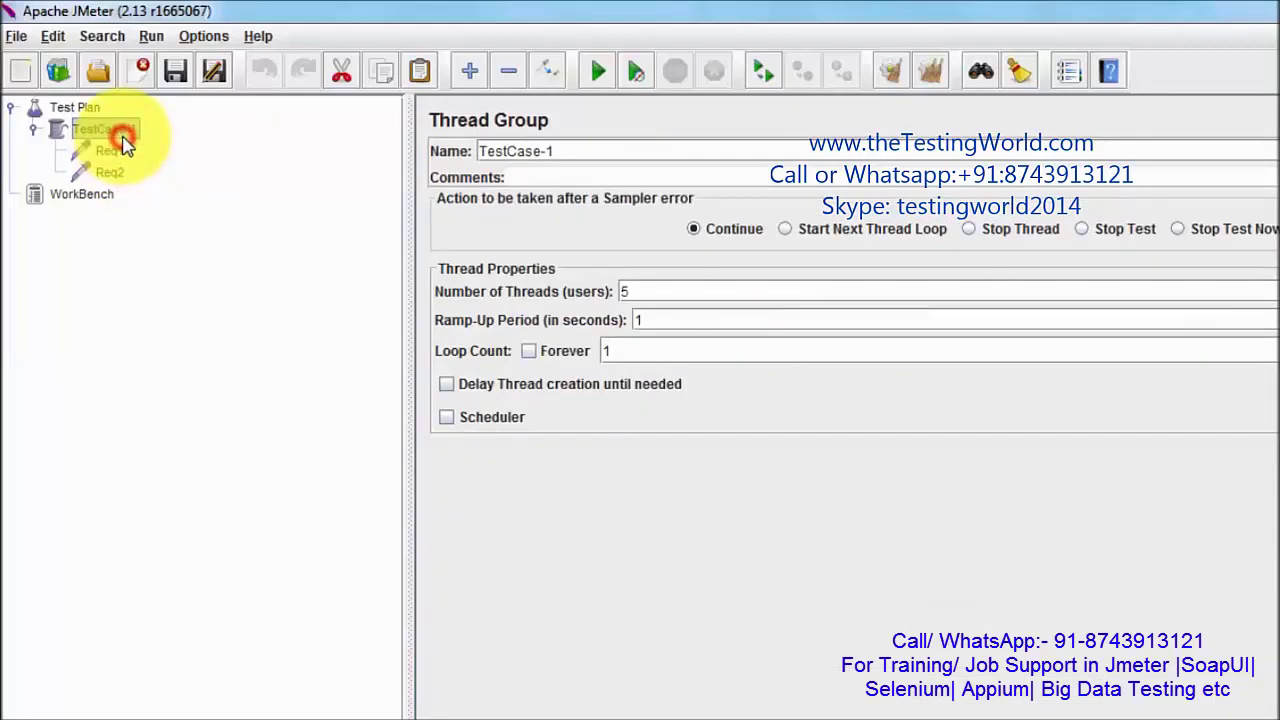
{"action": "right_click", "coordinate": [122, 138]}
{"action": "mouse_move", "coordinate": [286, 151]}
{"action": "mouse_move", "coordinate": [440, 172]}
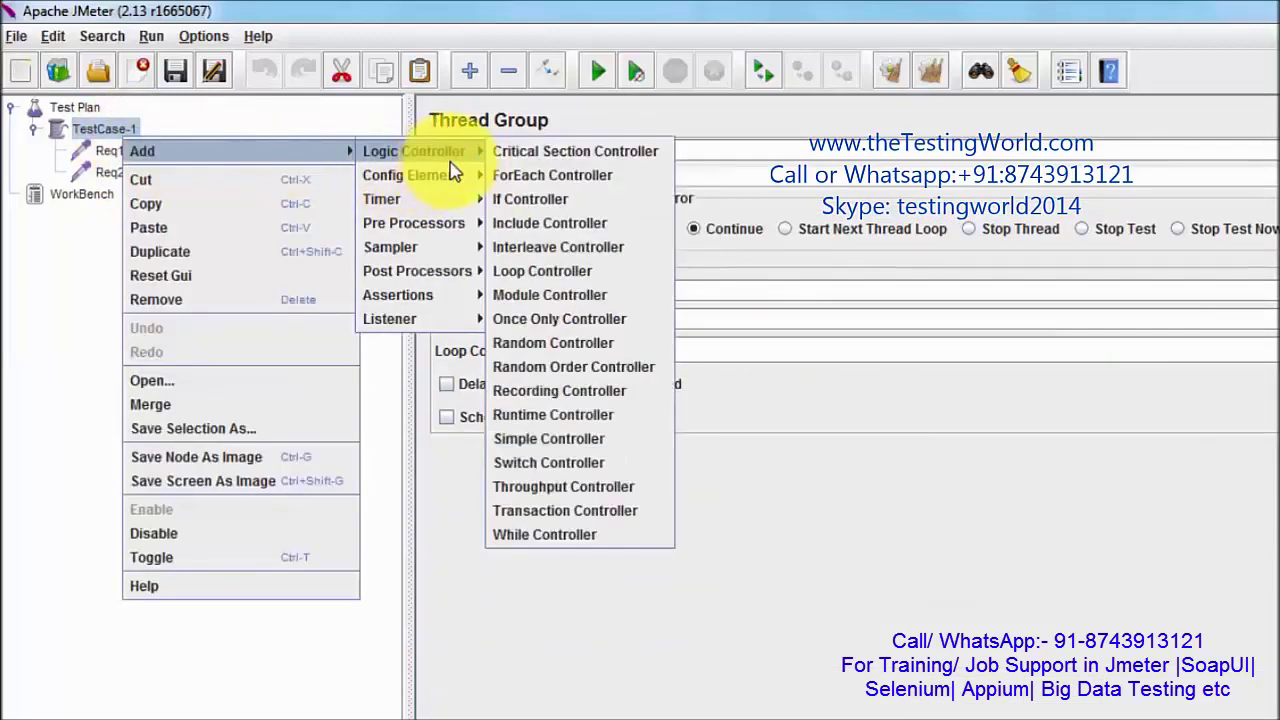
{"action": "mouse_move", "coordinate": [456, 250]}
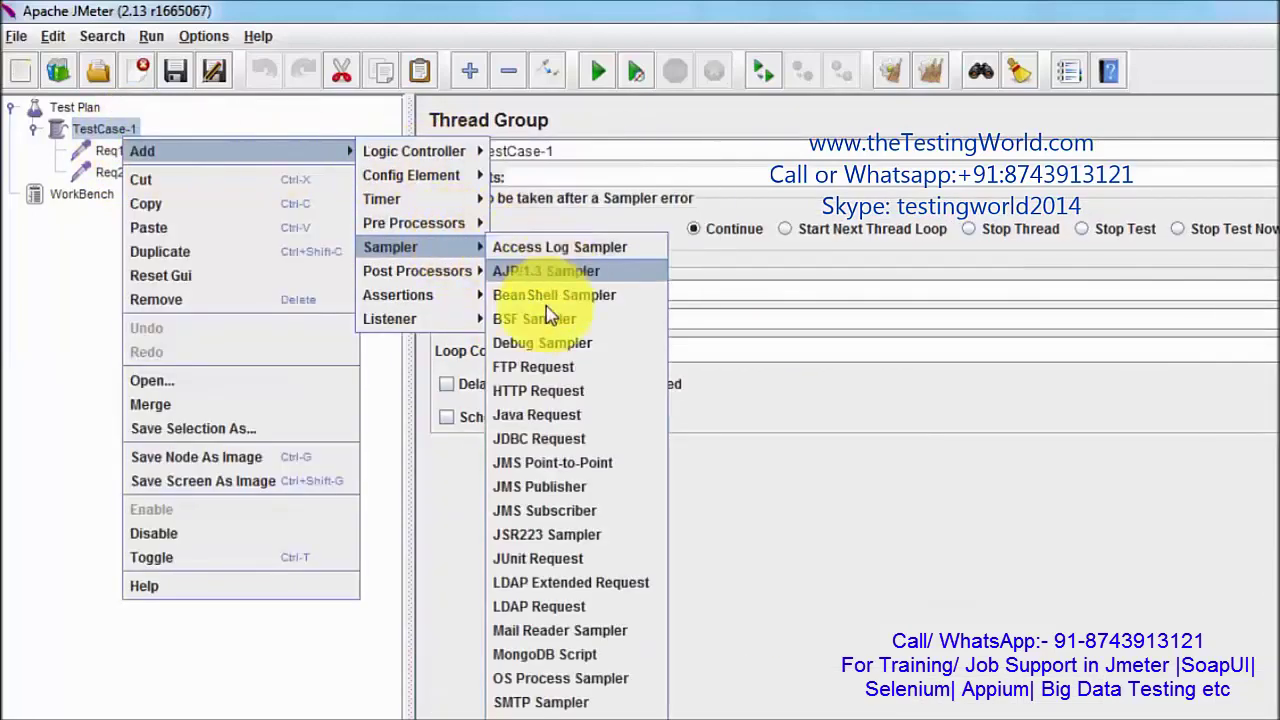
{"action": "left_click", "coordinate": [530, 388]}
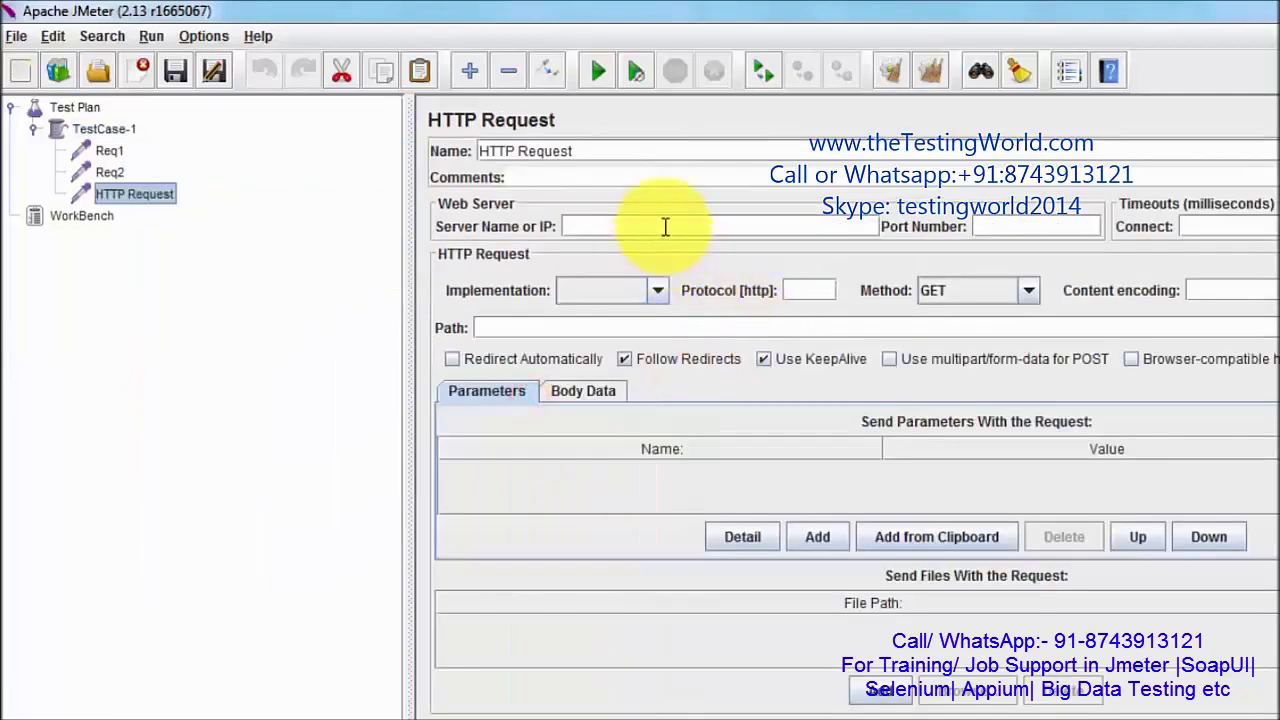
{"action": "left_click_drag", "start_coordinate": [634, 156], "coordinate": [406, 133]}
{"action": "type", "text": "Req3"}
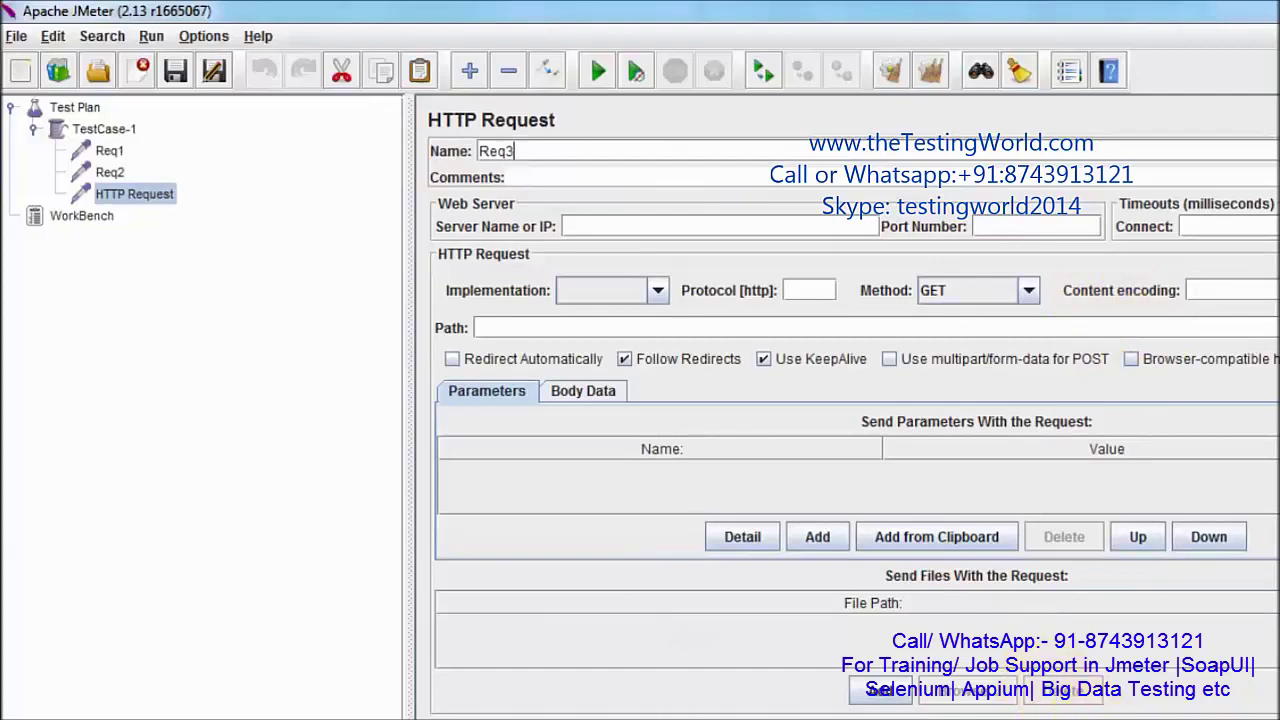
Switch to the Word document and review the Case1 requirement about the pages users visit.
{"action": "key", "text": "alt+Tab"}
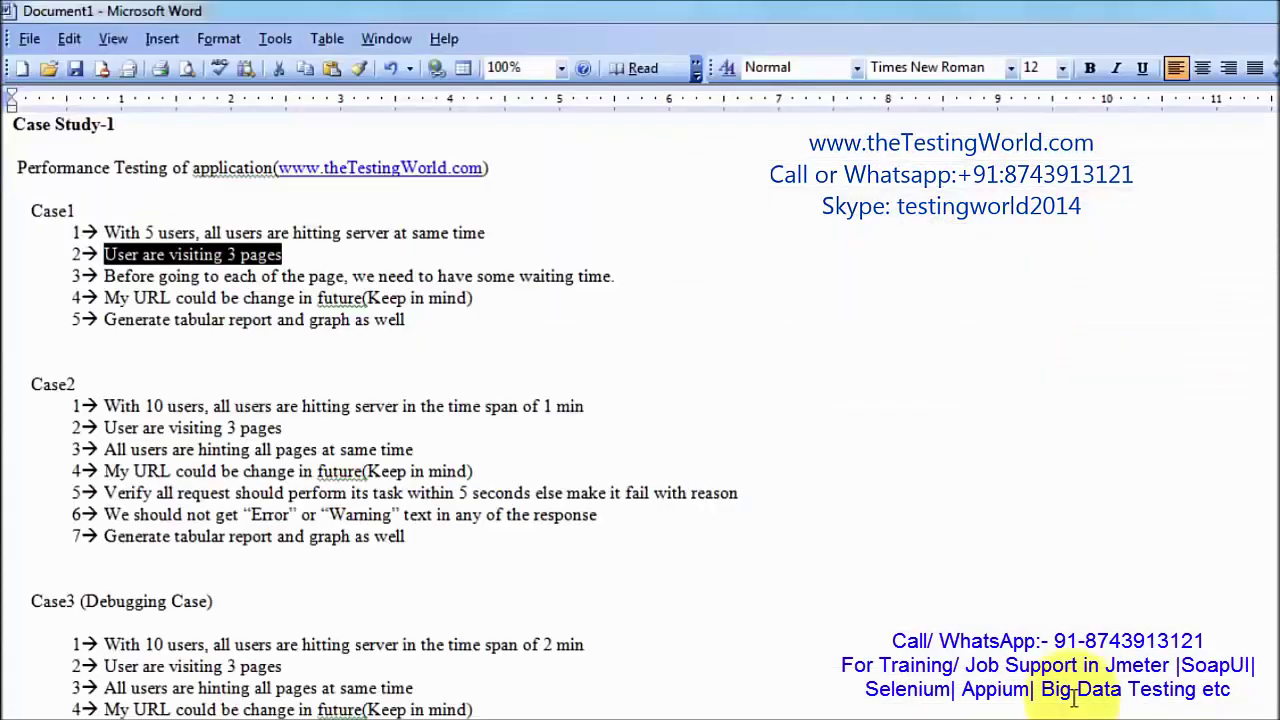
{"action": "left_click", "coordinate": [190, 247]}
{"action": "left_click_drag", "start_coordinate": [103, 252], "coordinate": [252, 265]}
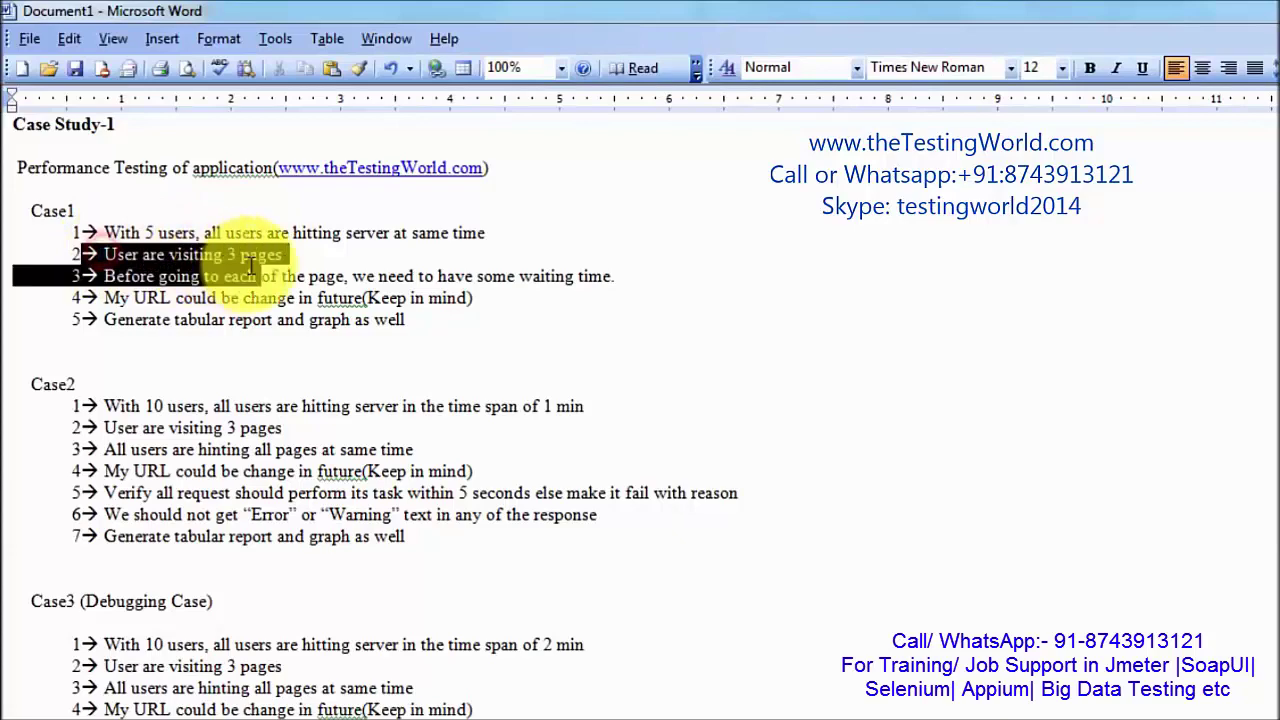
{"action": "left_click", "coordinate": [138, 302]}
Switch to the browser, open the Testing World home page and copy its web address.
{"action": "key", "text": "alt+Tab"}
{"action": "left_click", "coordinate": [157, 14]}
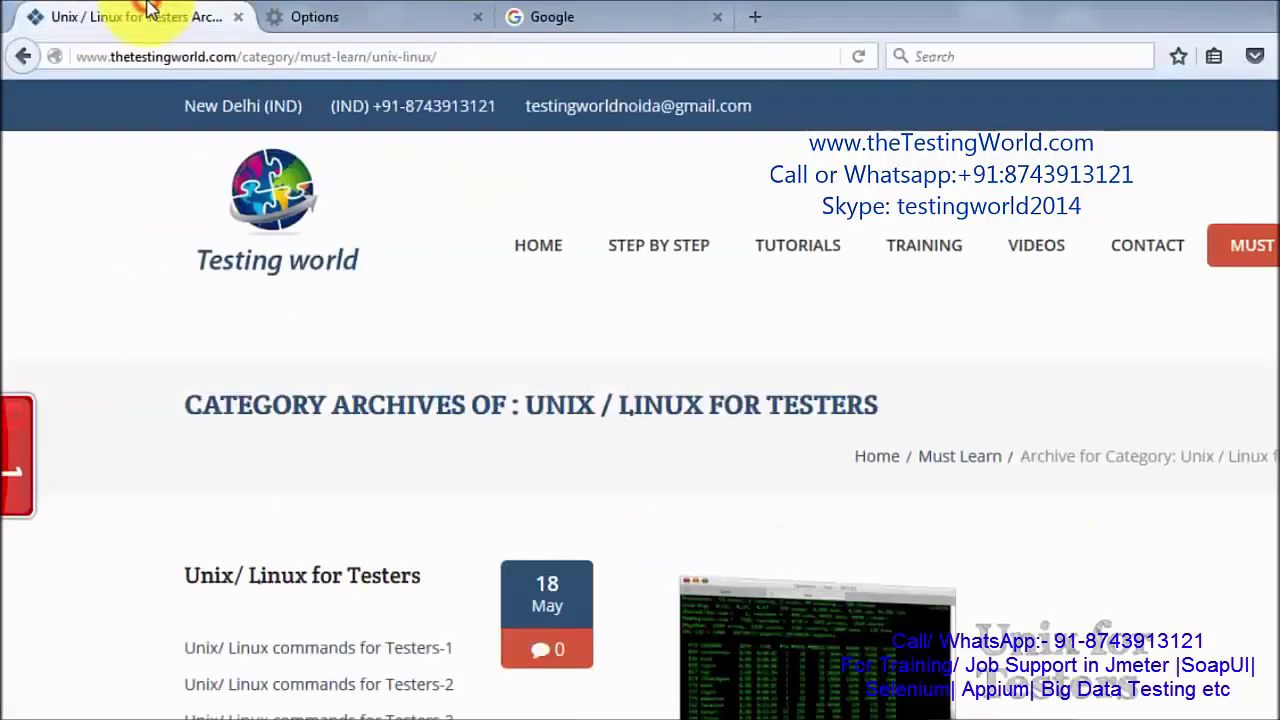
{"action": "left_click", "coordinate": [520, 242]}
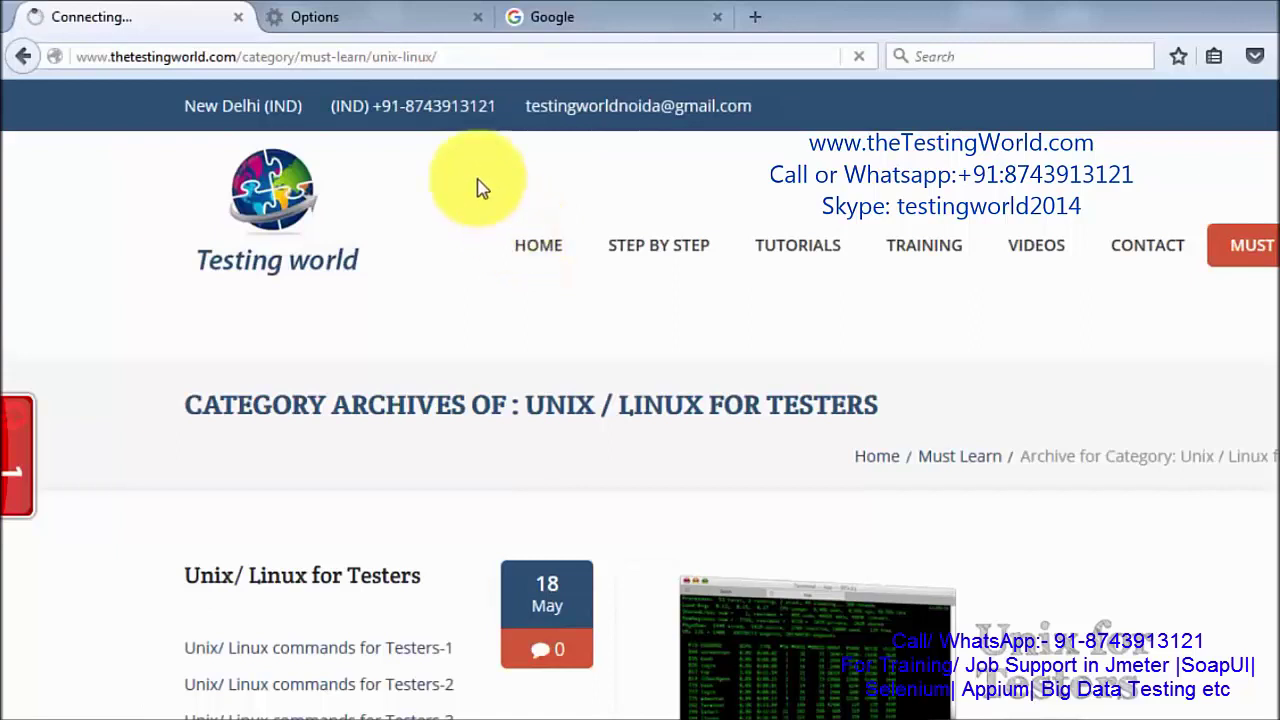
{"action": "left_click", "coordinate": [388, 55]}
{"action": "key", "text": "ctrl+c"}
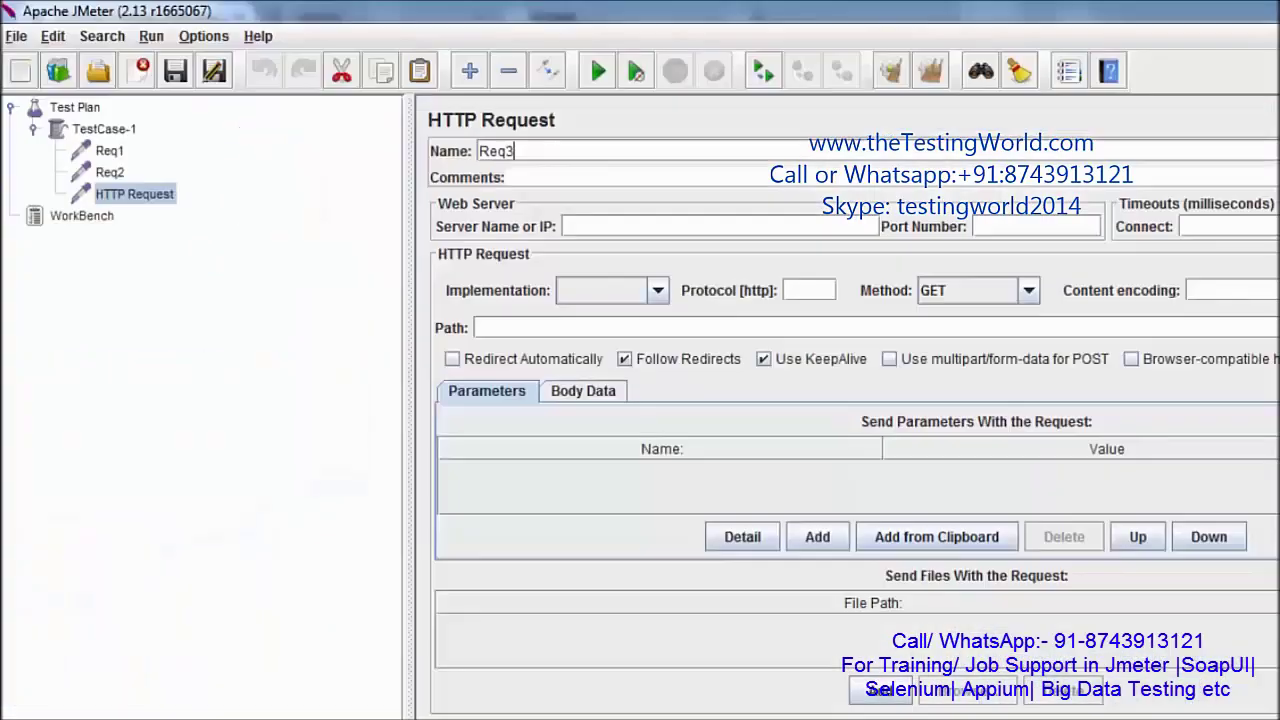
{"action": "left_click", "coordinate": [110, 150]}
{"action": "left_click", "coordinate": [614, 229]}
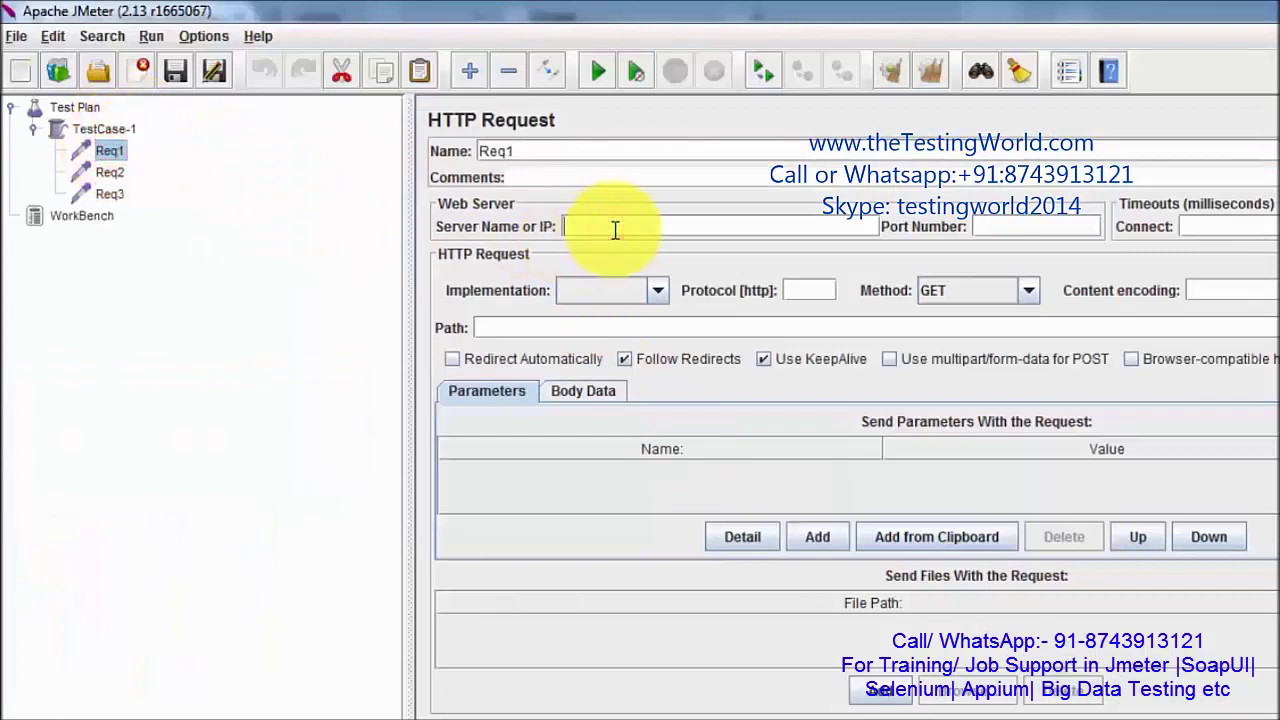
{"action": "key", "text": "ctrl+v"}
{"action": "left_click_drag", "start_coordinate": [597, 228], "coordinate": [516, 226]}
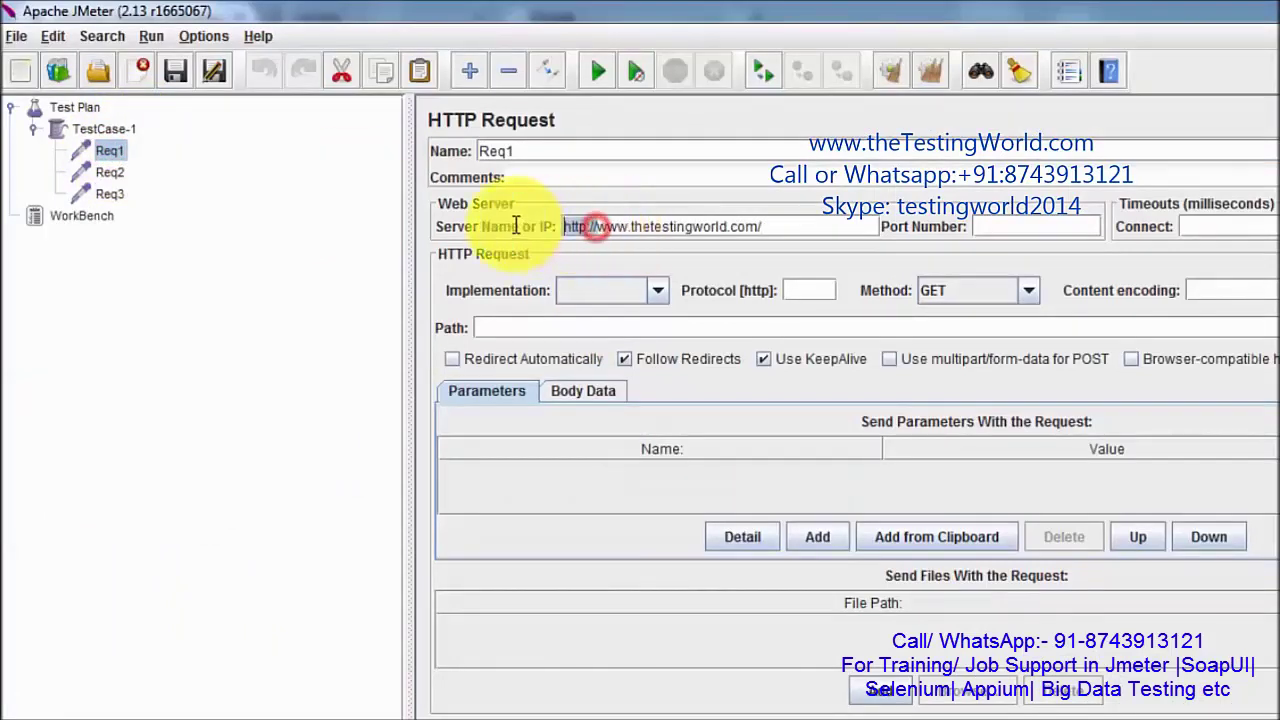
{"action": "key", "text": "BackSpace"}
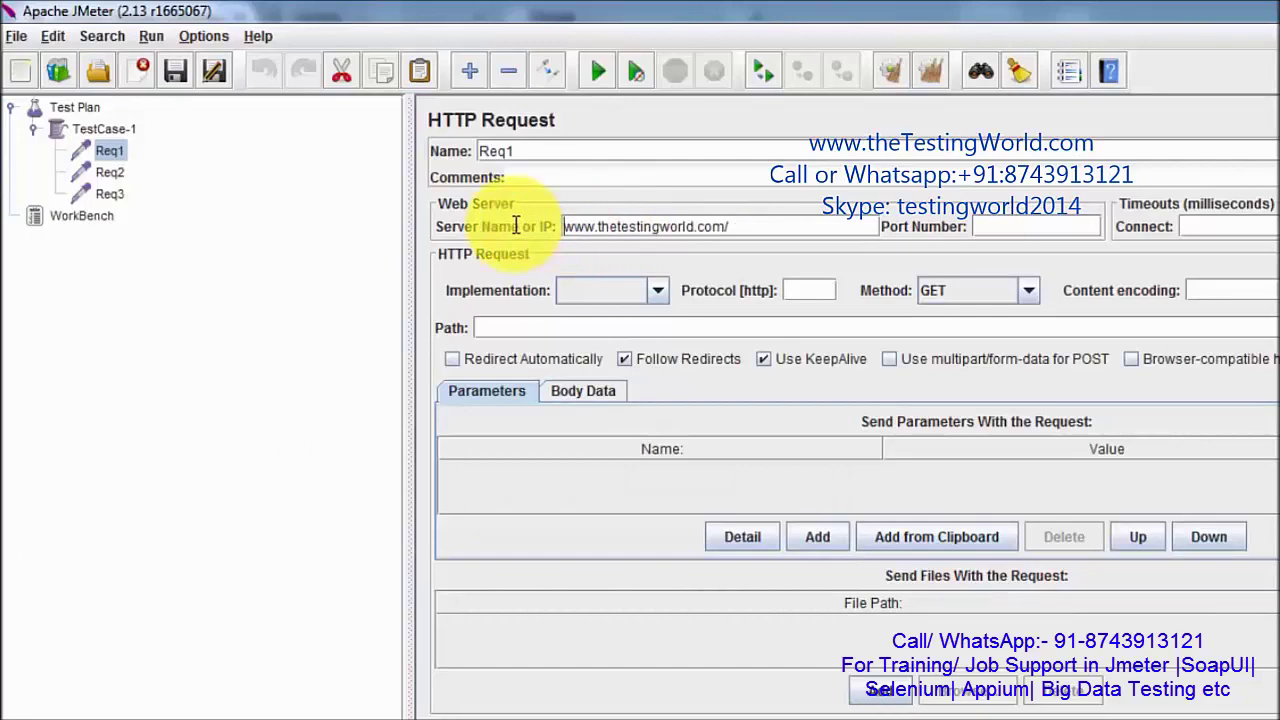
Select Req2, switch to the browser, open the SQL for Testers page and copy its web address.
{"action": "left_click", "coordinate": [110, 172]}
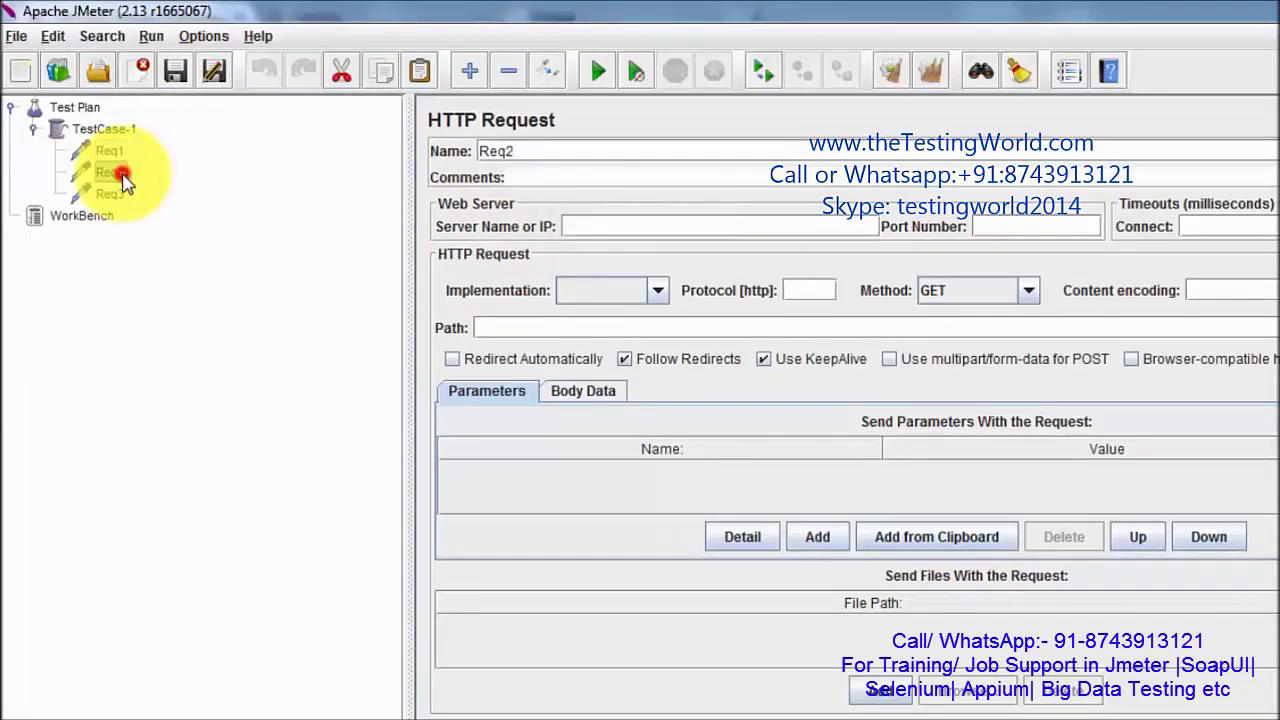
{"action": "key", "text": "alt+Tab"}
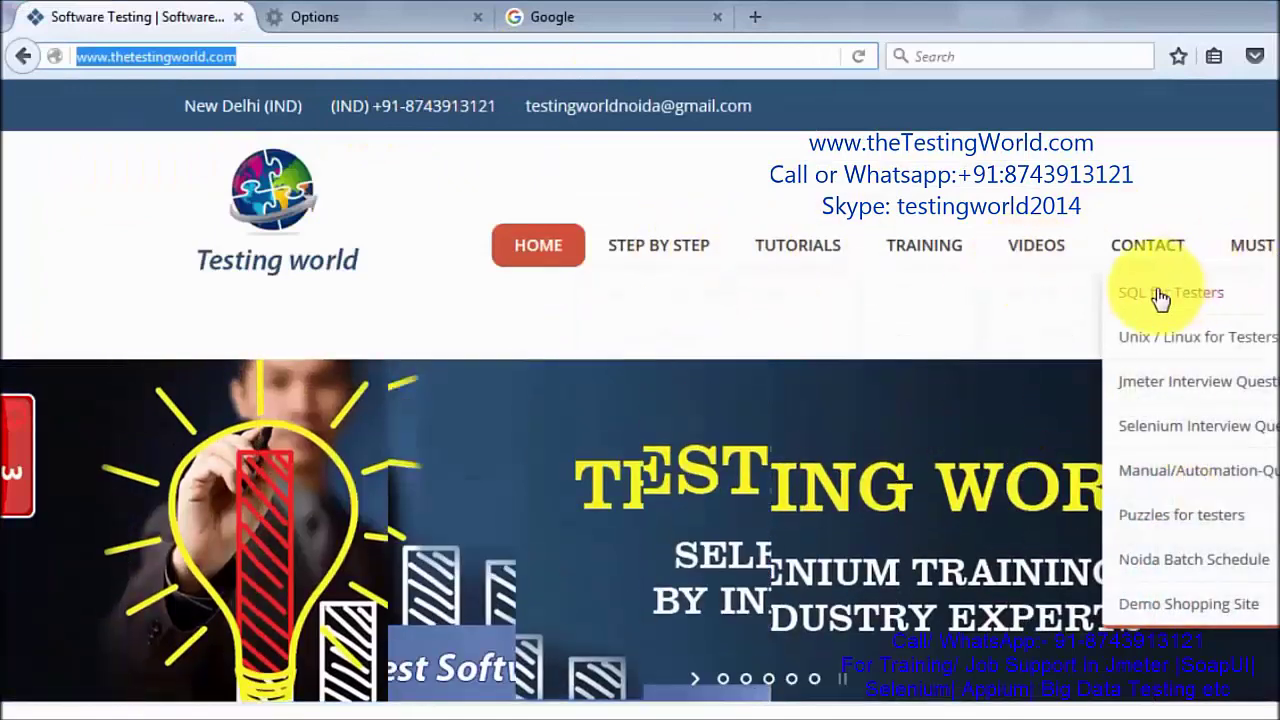
{"action": "left_click", "coordinate": [1157, 292]}
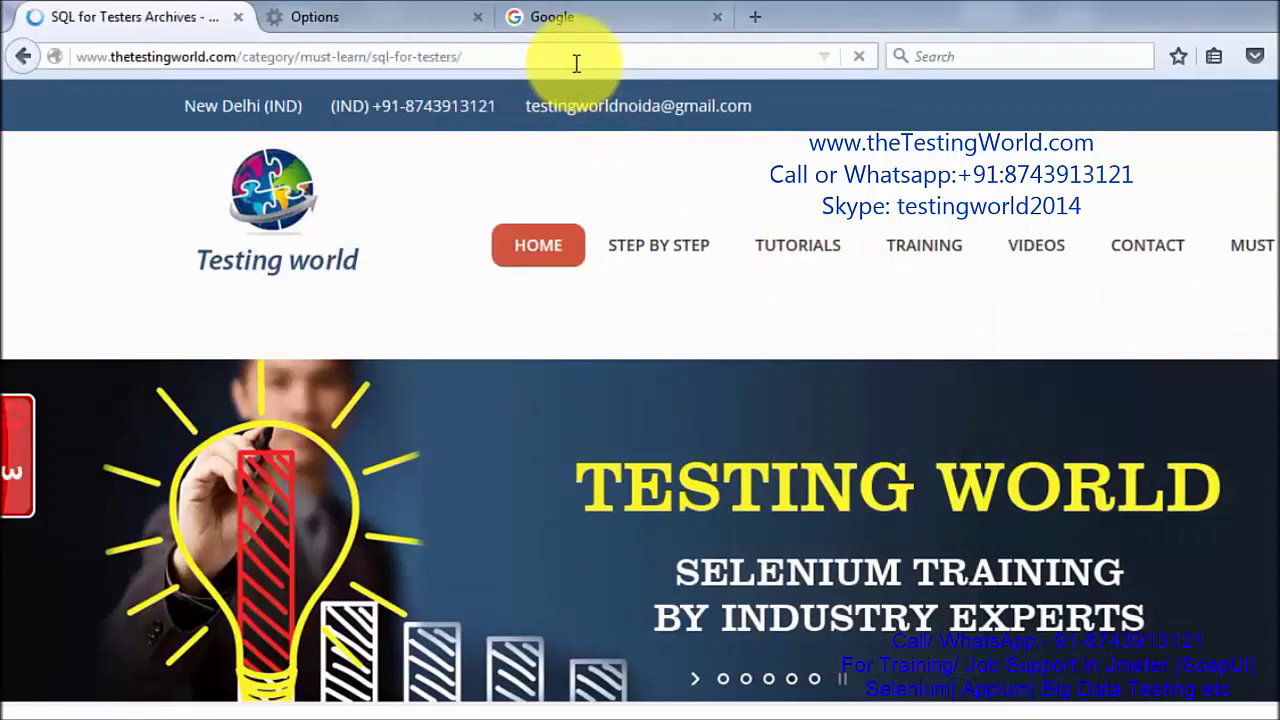
{"action": "left_click", "coordinate": [576, 63]}
{"action": "key", "text": "alt+Tab"}
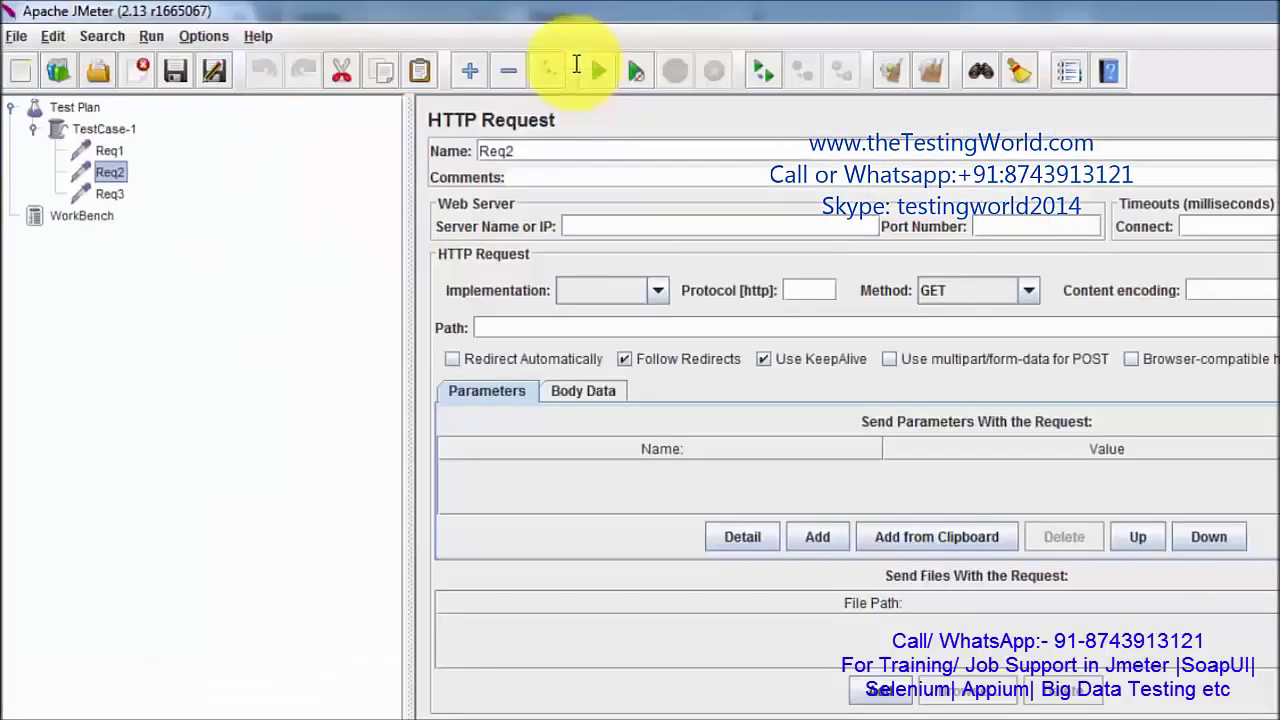
{"action": "left_click", "coordinate": [622, 226]}
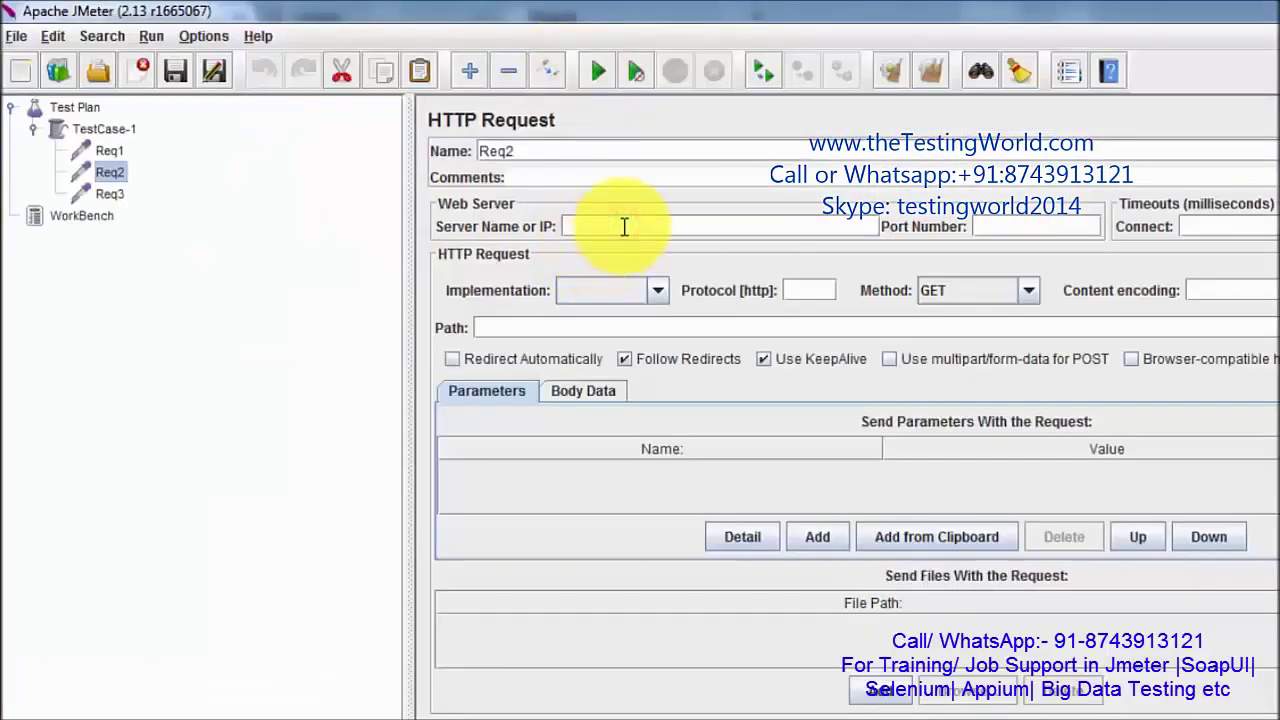
{"action": "key", "text": "ctrl+v"}
{"action": "left_click_drag", "start_coordinate": [589, 228], "coordinate": [461, 212]}
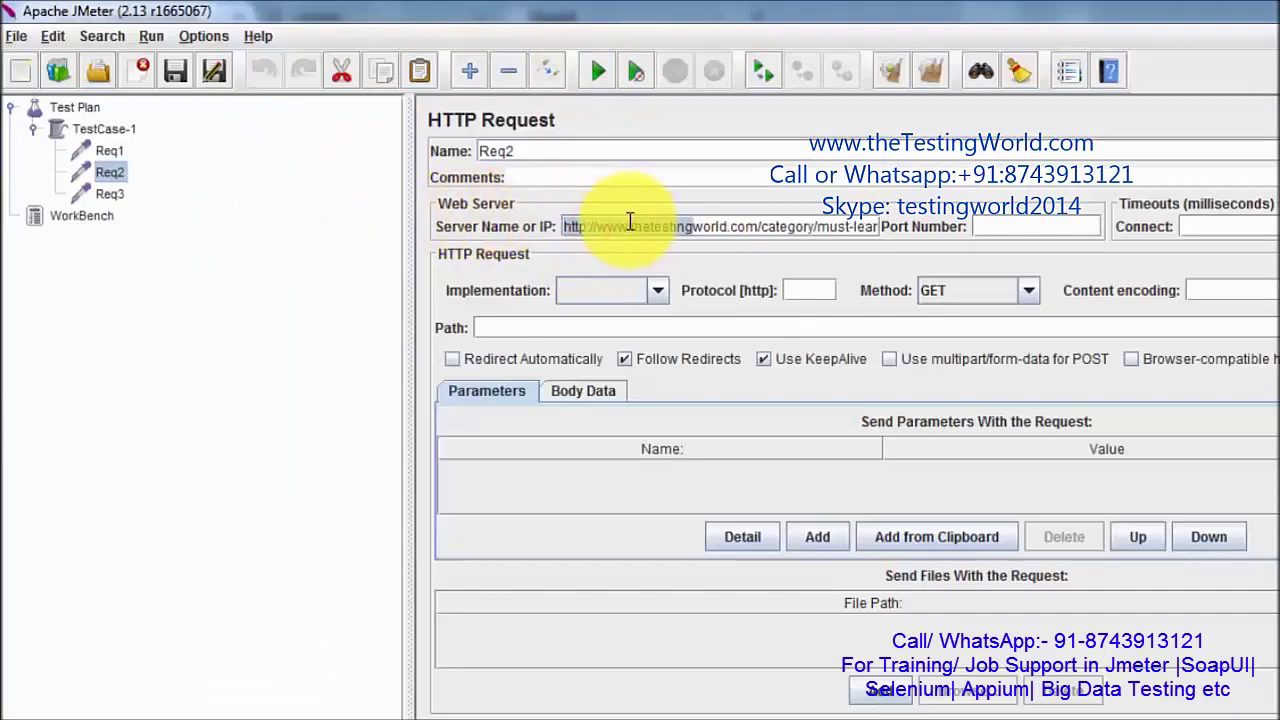
{"action": "left_click", "coordinate": [621, 221]}
{"action": "left_click_drag", "start_coordinate": [596, 226], "coordinate": [466, 204]}
{"action": "key", "text": "BackSpace"}
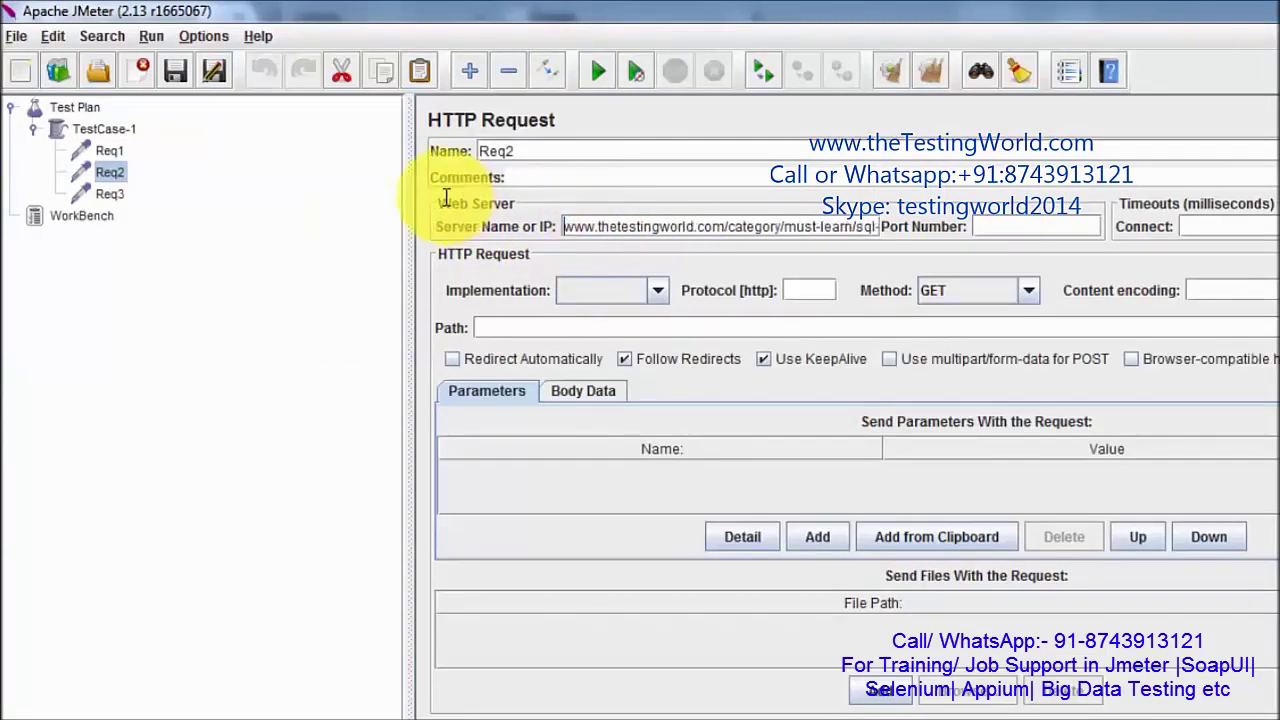
Select Req3, switch to the browser, open the Unix / Linux for Testers page and copy its web address.
{"action": "left_click", "coordinate": [122, 192]}
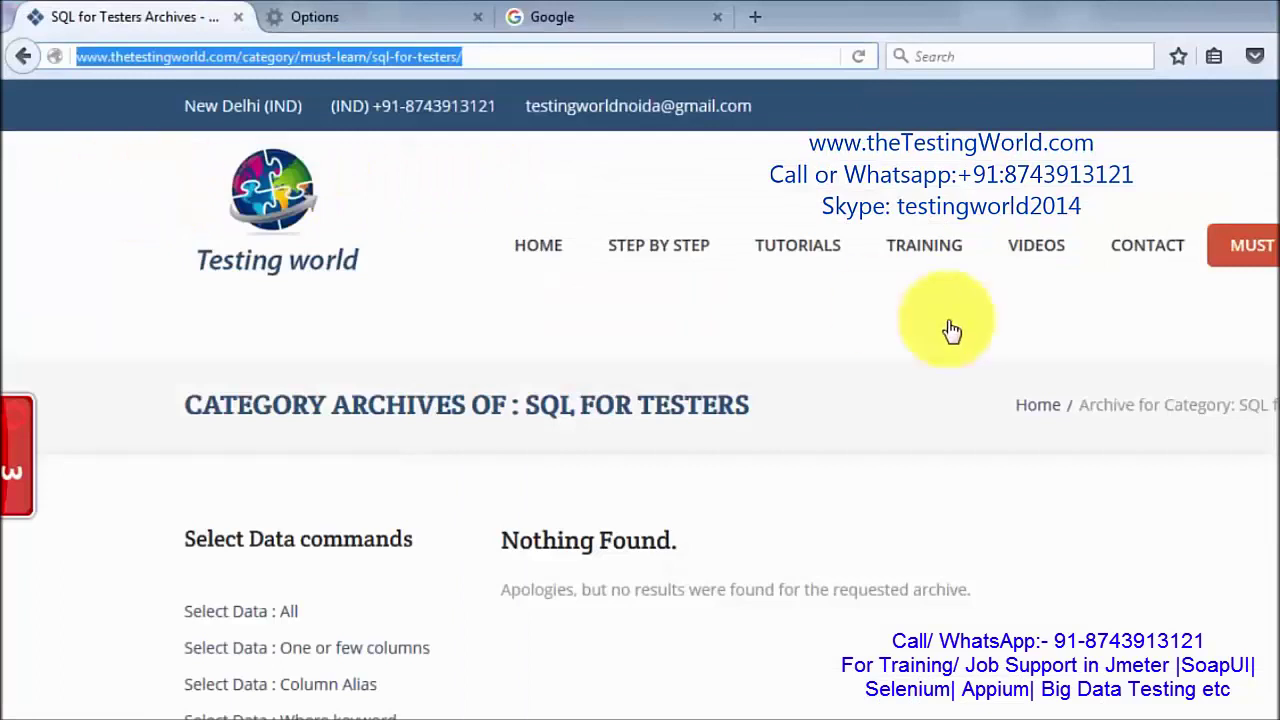
{"action": "mouse_move", "coordinate": [1246, 274]}
{"action": "left_click", "coordinate": [1180, 338]}
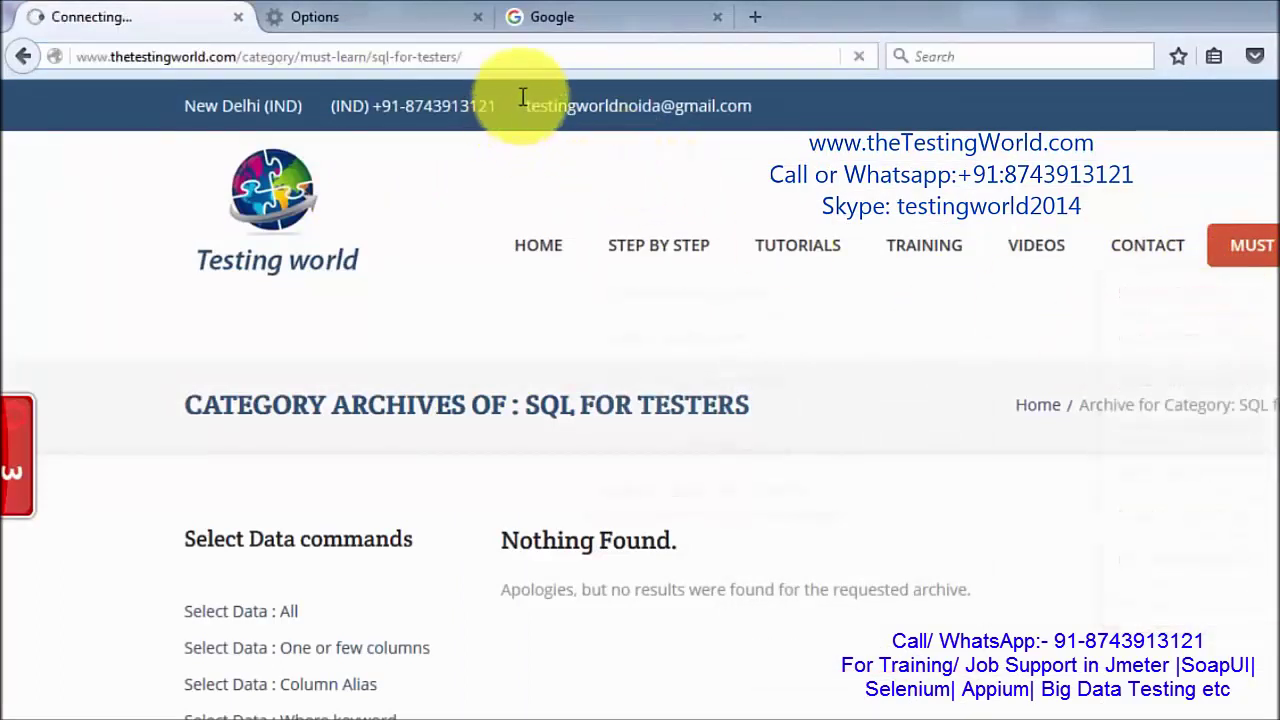
{"action": "left_click", "coordinate": [537, 52]}
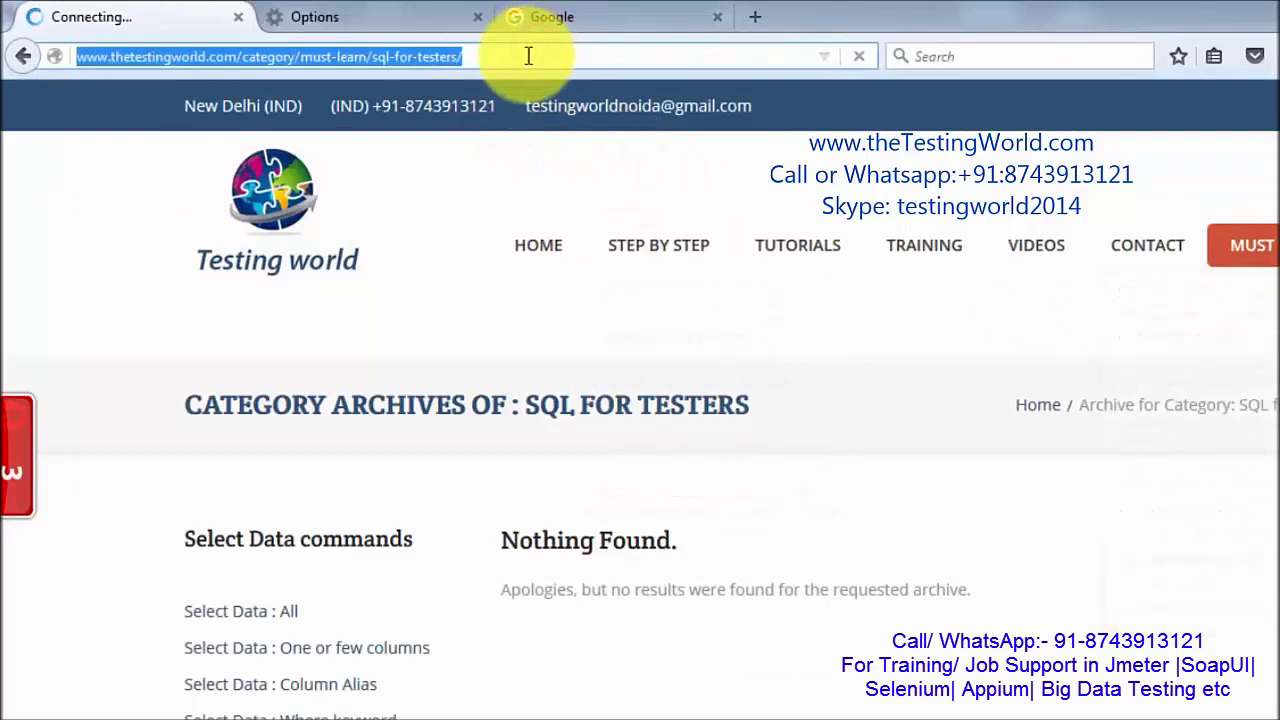
{"action": "left_click", "coordinate": [528, 56]}
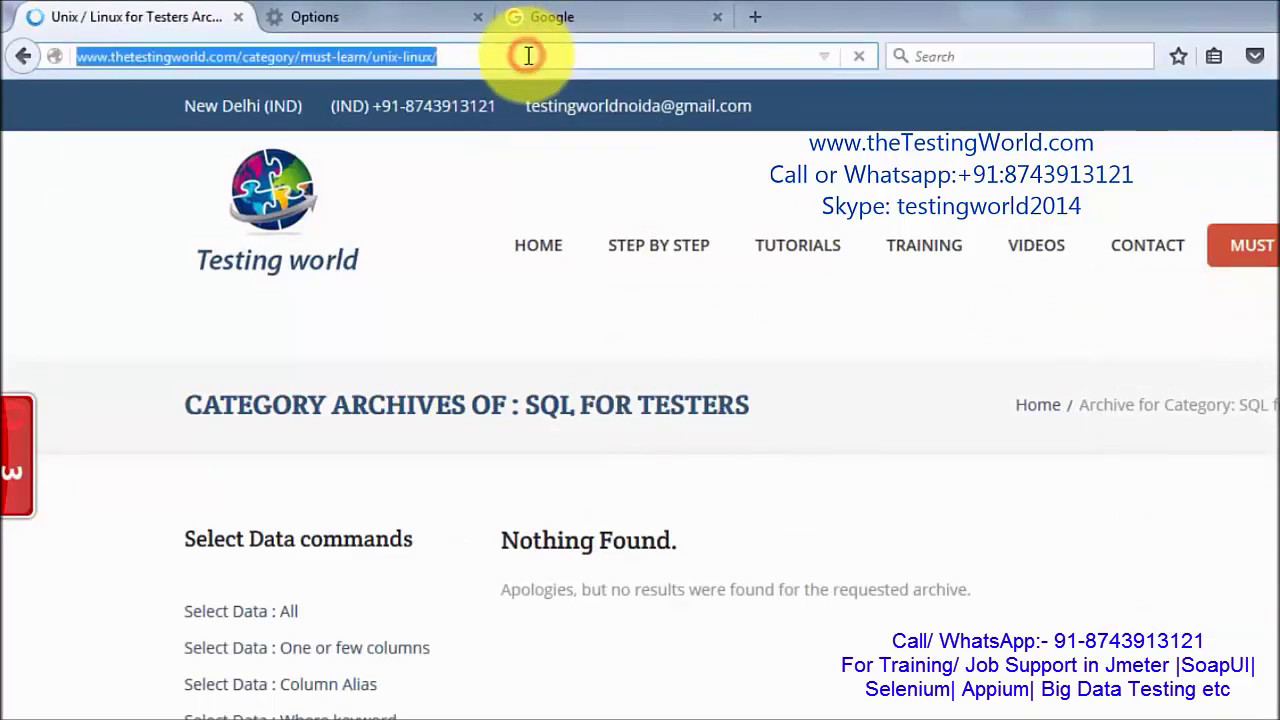
{"action": "key", "text": "alt+Tab"}
{"action": "left_click", "coordinate": [598, 229]}
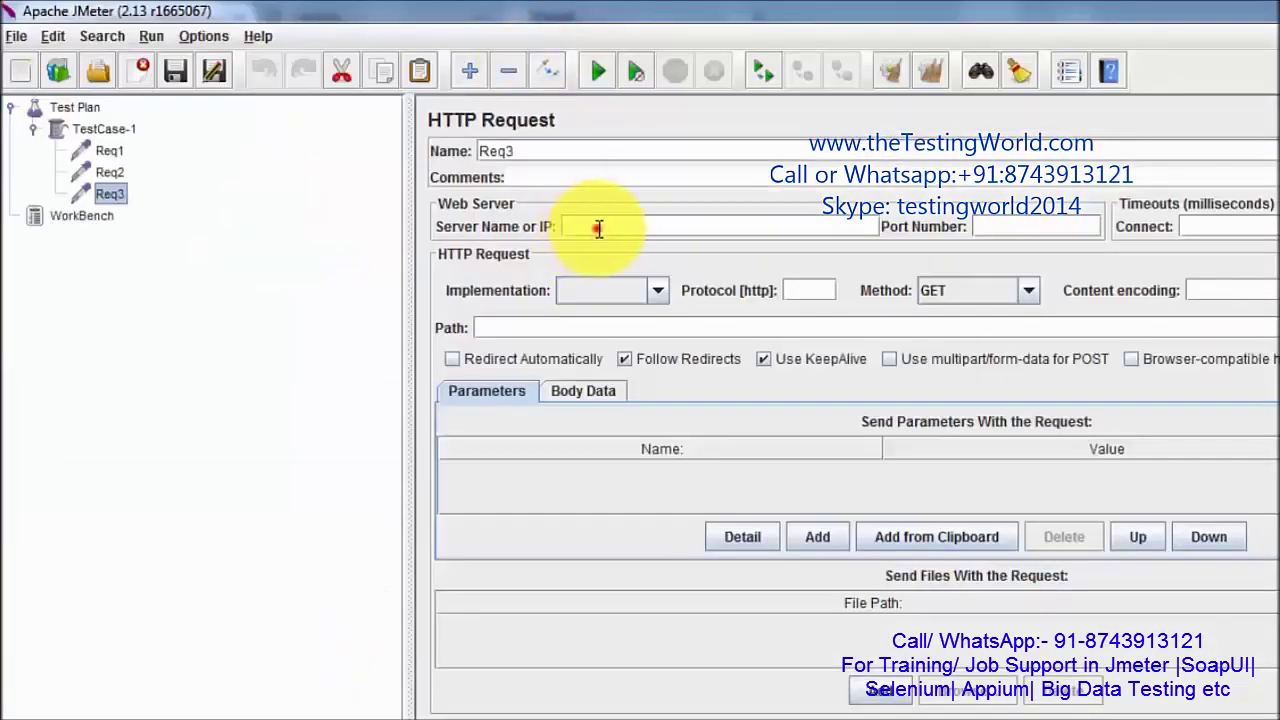
{"action": "key", "text": "ctrl+v"}
{"action": "mouse_move", "coordinate": [587, 229]}
{"action": "left_mouse_down"}
{"action": "mouse_move", "coordinate": [562, 226]}
{"action": "mouse_move", "coordinate": [590, 228]}
{"action": "left_mouse_up"}
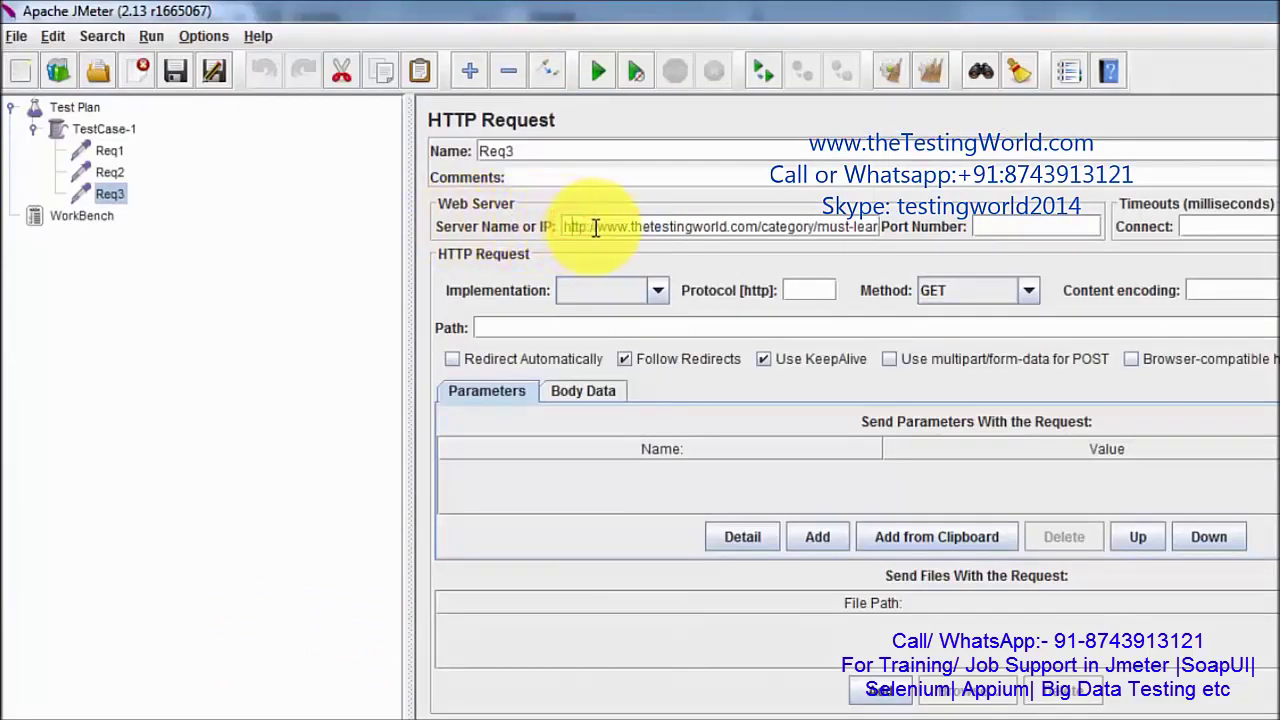
{"action": "key", "text": "Delete"}
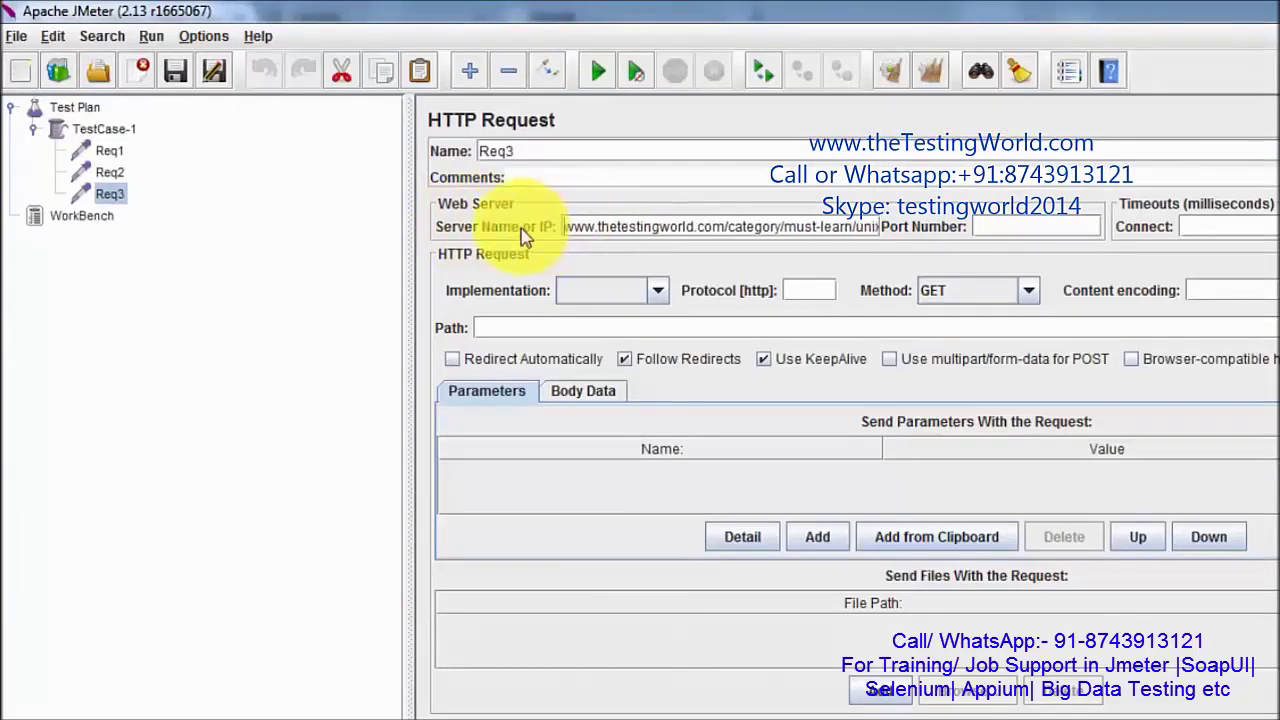
Switch to the Word document and review the Case1 requirement about the URL changing in future.
{"action": "left_click", "coordinate": [1110, 719]}
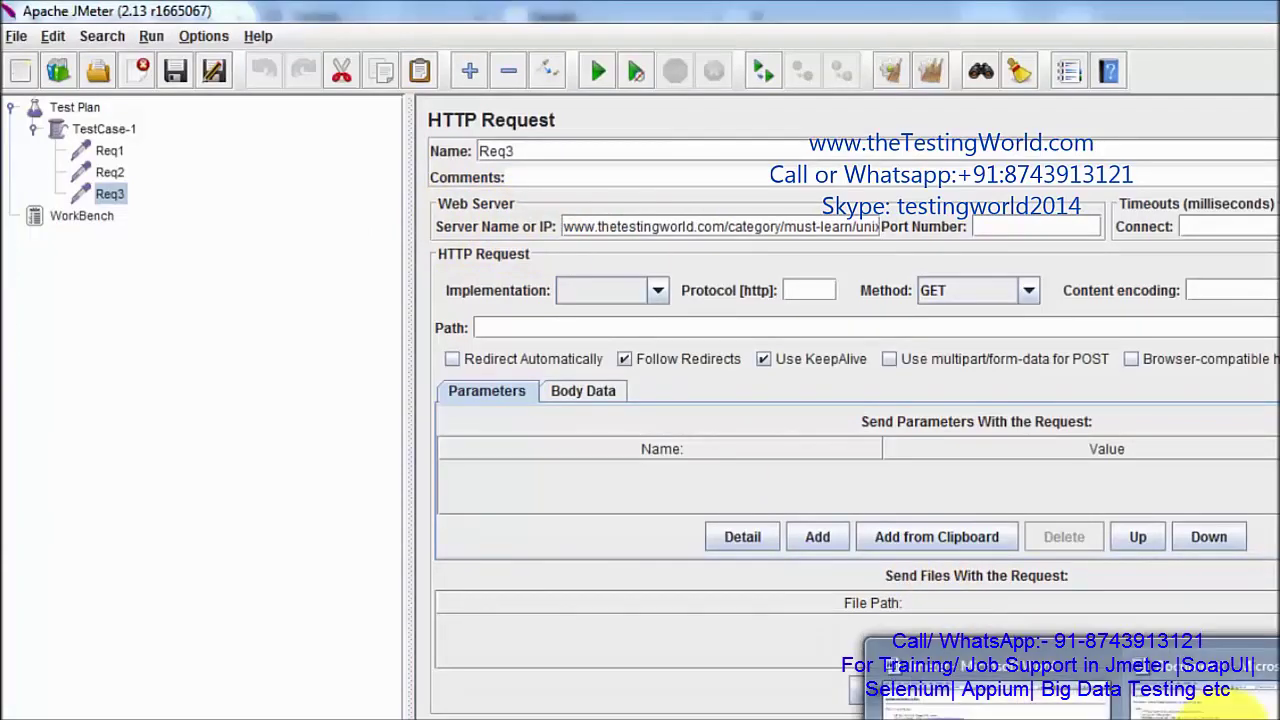
{"action": "left_click", "coordinate": [1235, 703]}
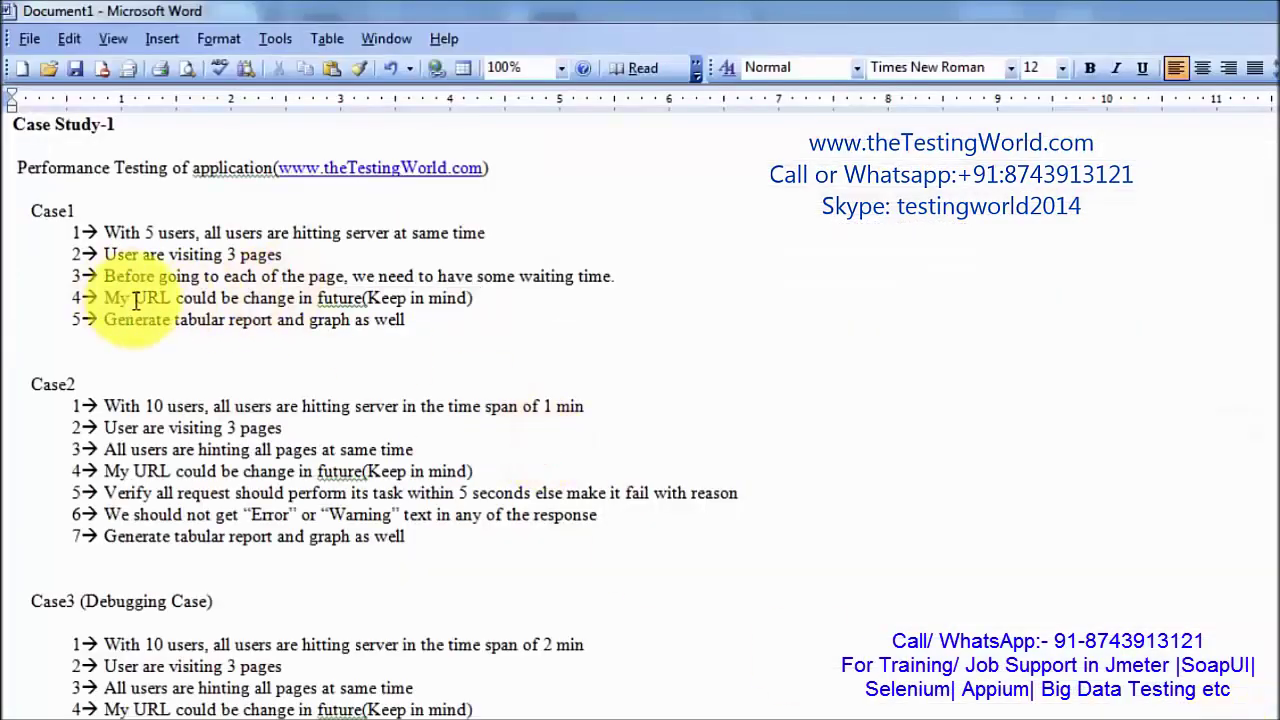
{"action": "left_click_drag", "start_coordinate": [107, 298], "coordinate": [358, 302]}
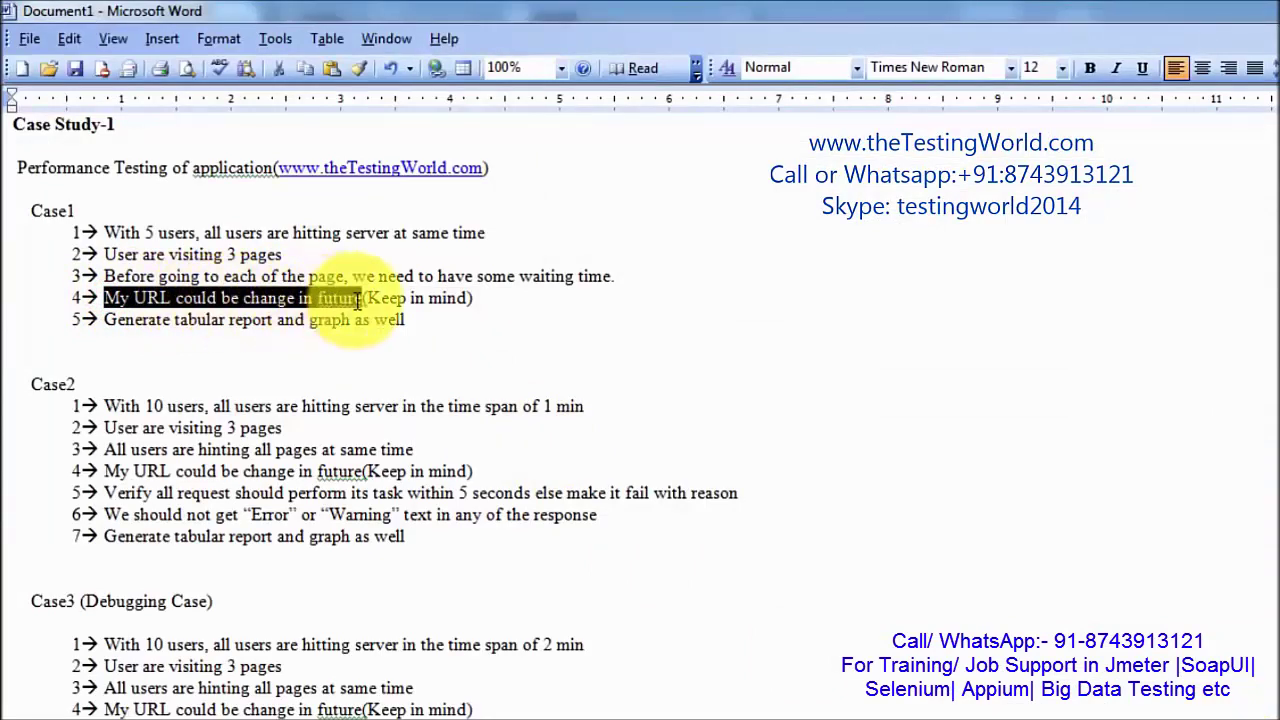
Return to JMeter and compare the server names of Req3, Req1 and Req2 for the shared site address.
{"action": "key", "text": "alt+Tab"}
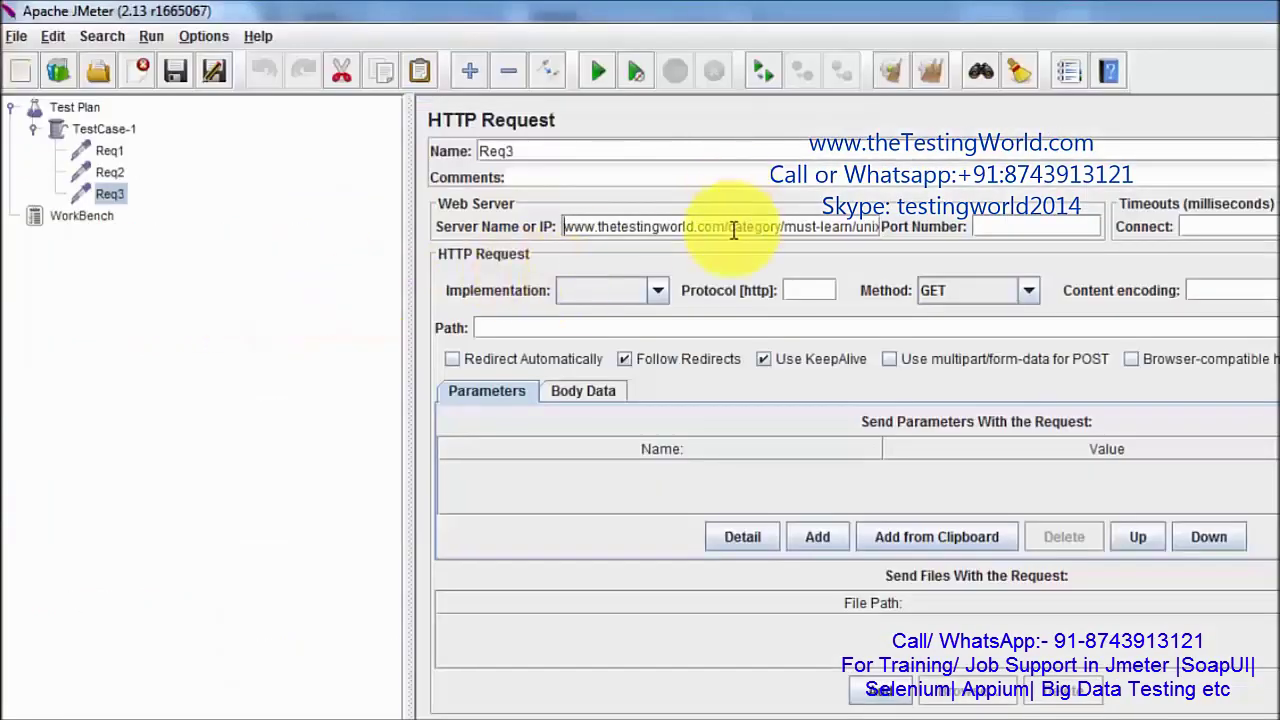
{"action": "left_click_drag", "start_coordinate": [730, 228], "coordinate": [513, 220]}
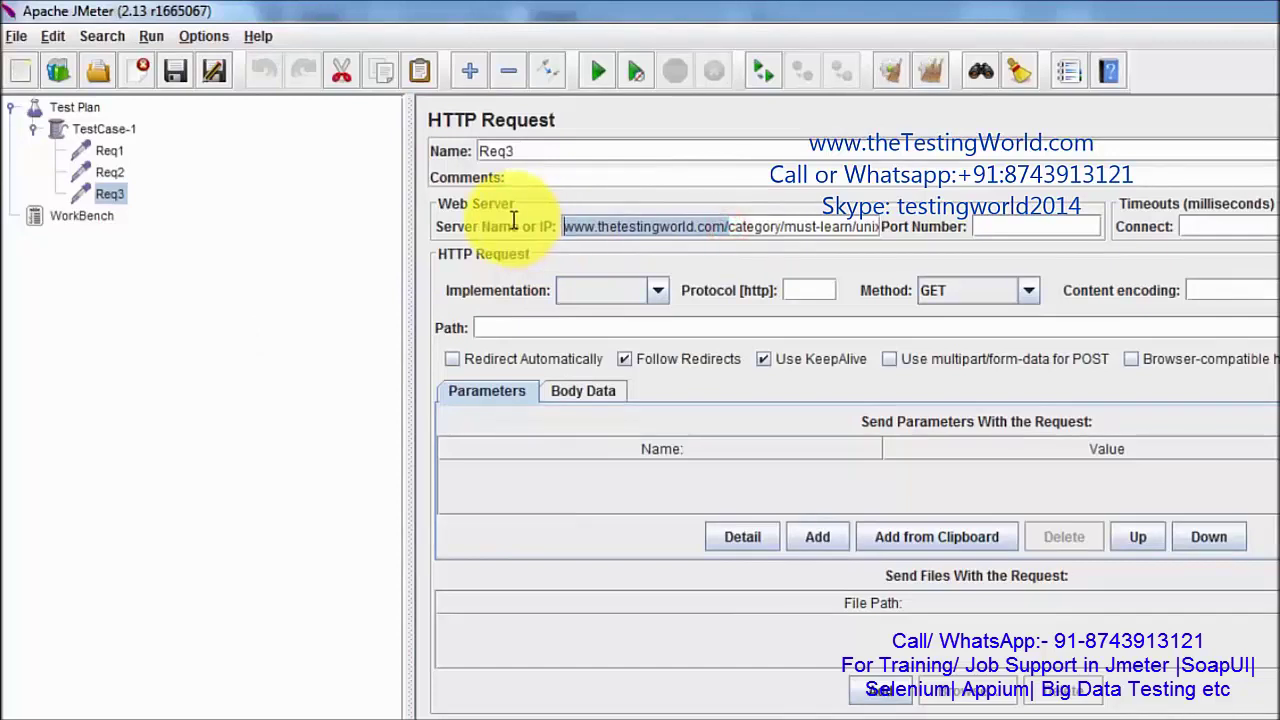
{"action": "left_click", "coordinate": [112, 171]}
{"action": "left_click", "coordinate": [115, 151]}
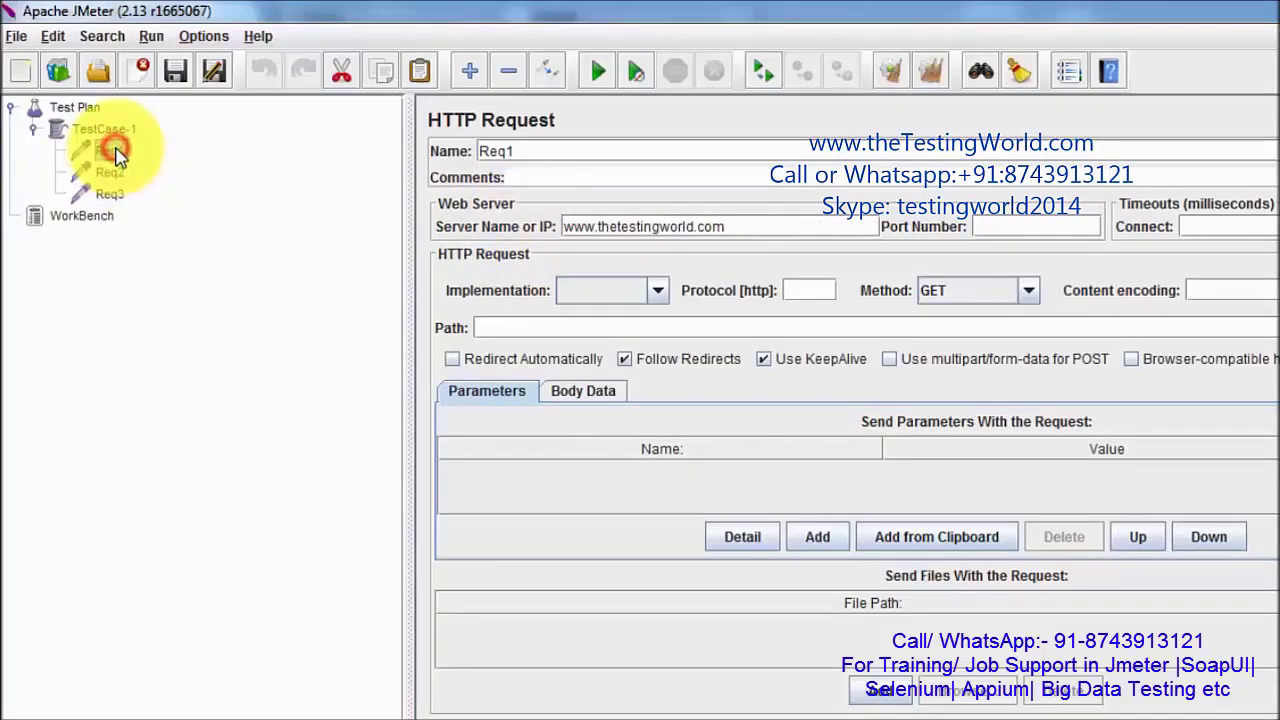
{"action": "left_click", "coordinate": [110, 171]}
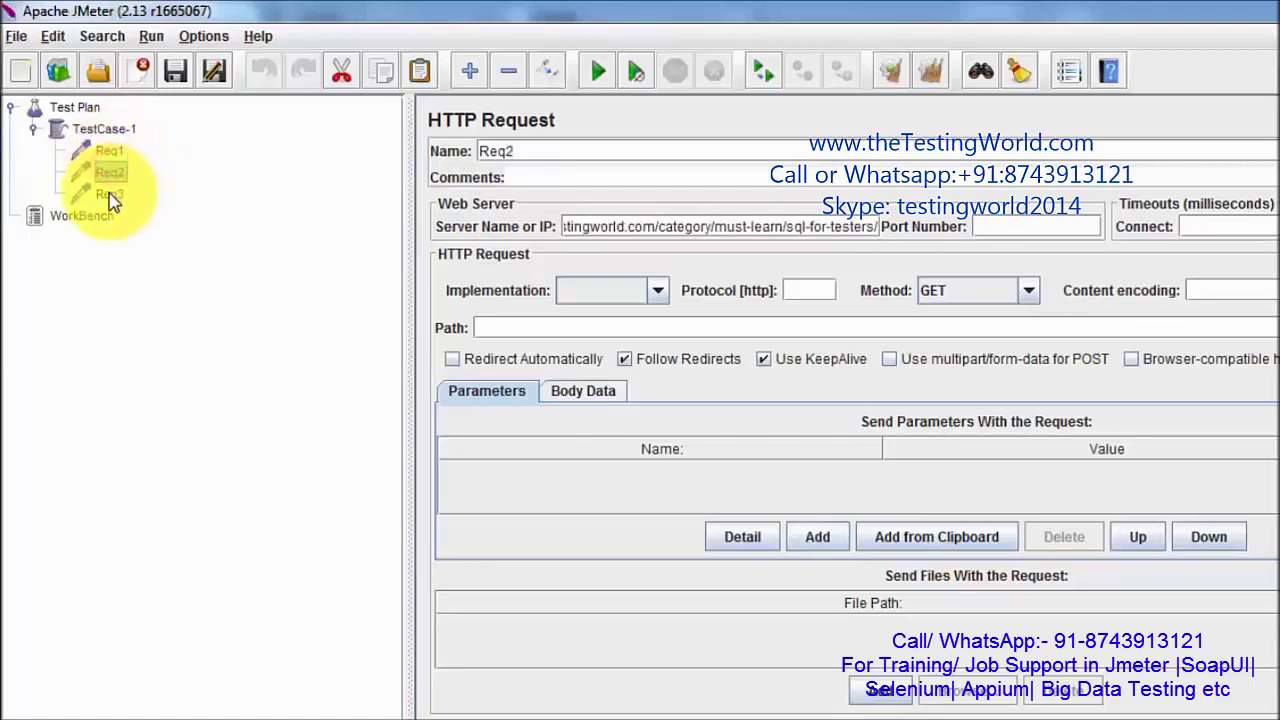
Add an HTTP Request Defaults config element to the TestCase-1 thread group.
{"action": "left_click", "coordinate": [104, 129]}
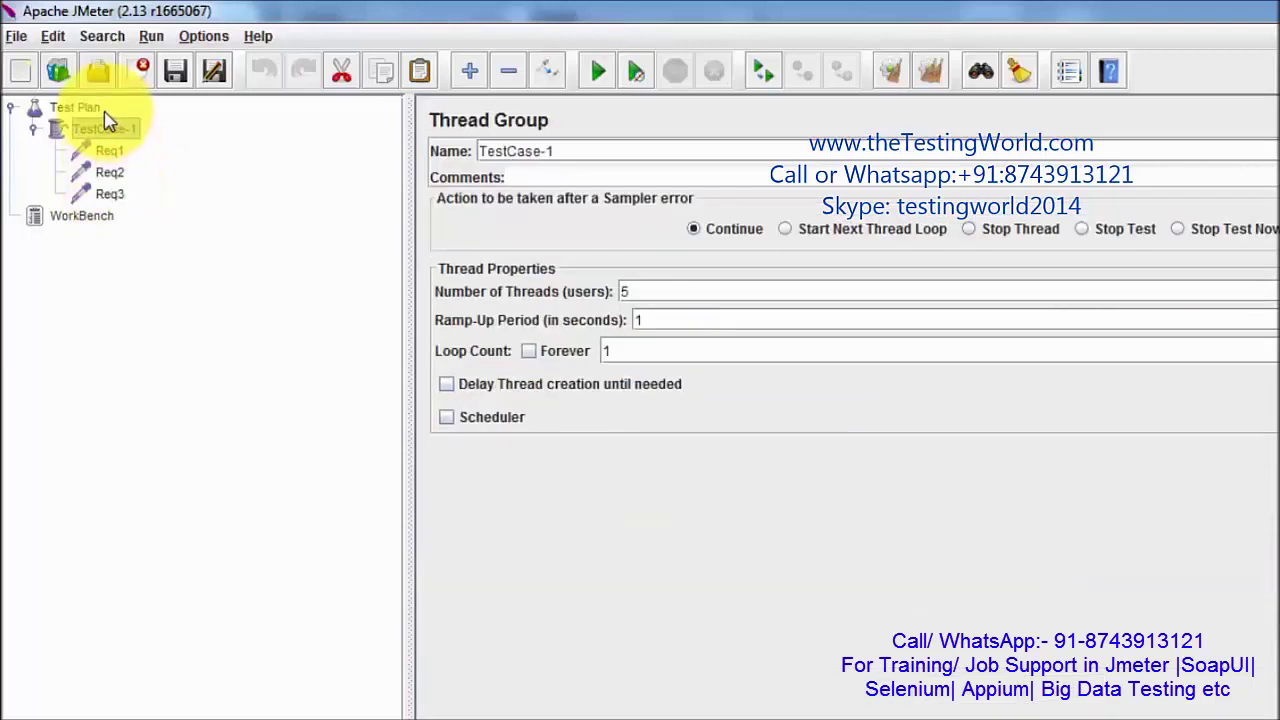
{"action": "right_click", "coordinate": [106, 130]}
{"action": "mouse_move", "coordinate": [171, 146]}
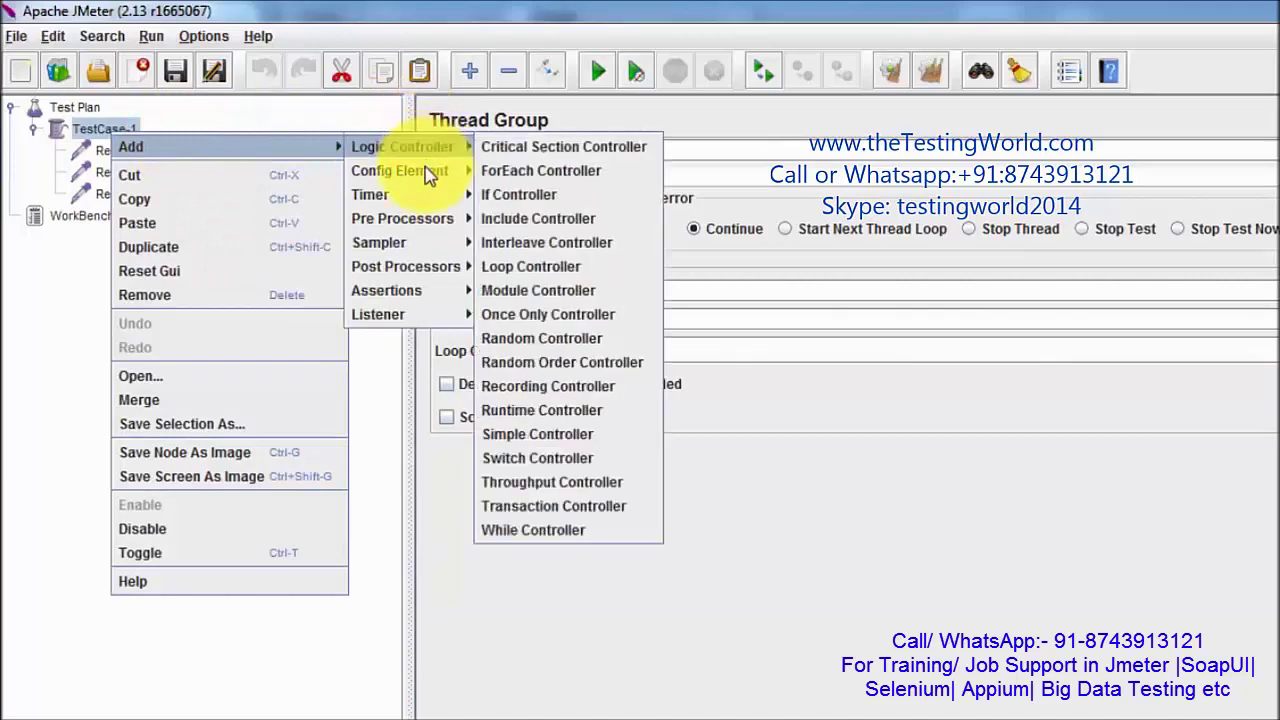
{"action": "mouse_move", "coordinate": [428, 175]}
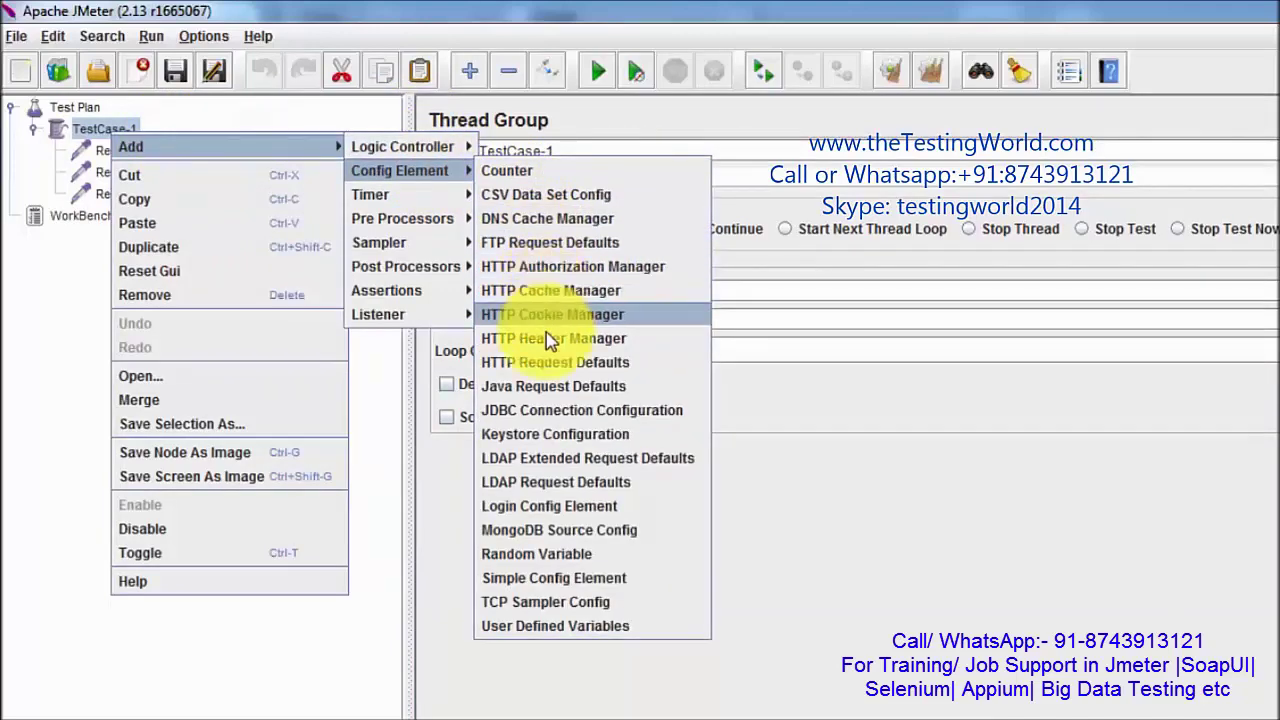
{"action": "left_click", "coordinate": [548, 364]}
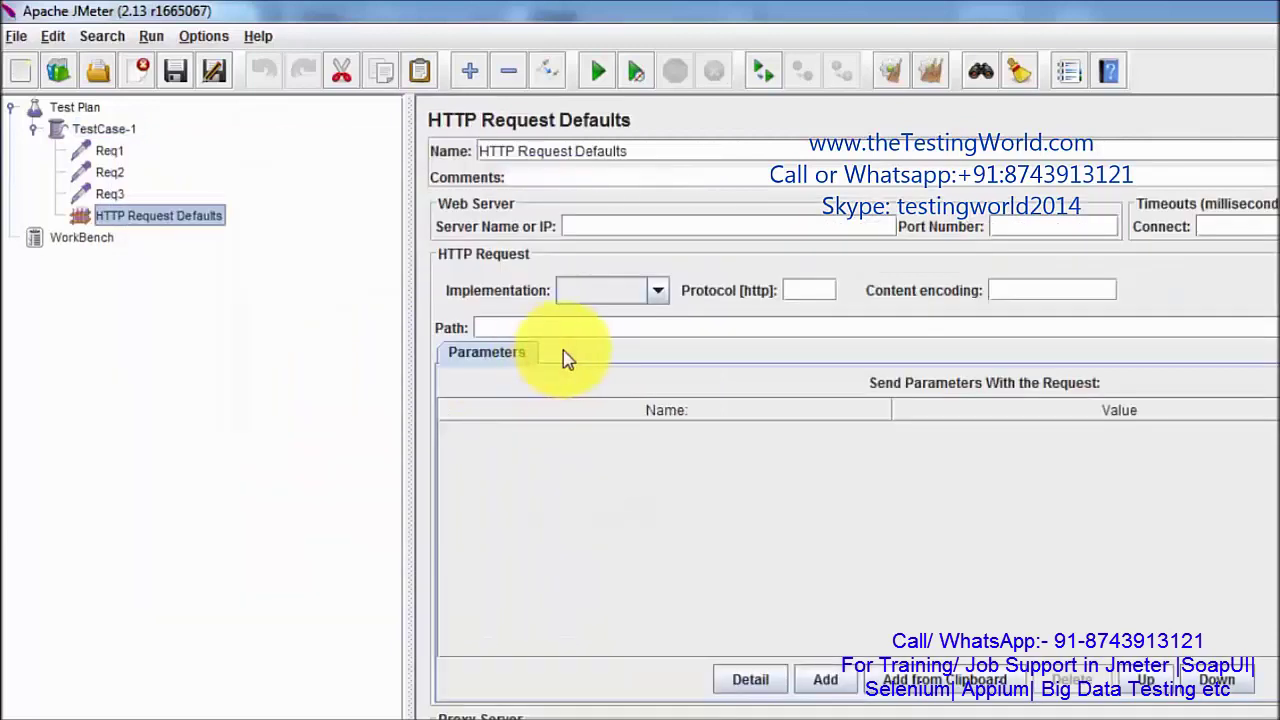
{"action": "left_click", "coordinate": [598, 227]}
{"action": "key", "text": "ctrl+v"}
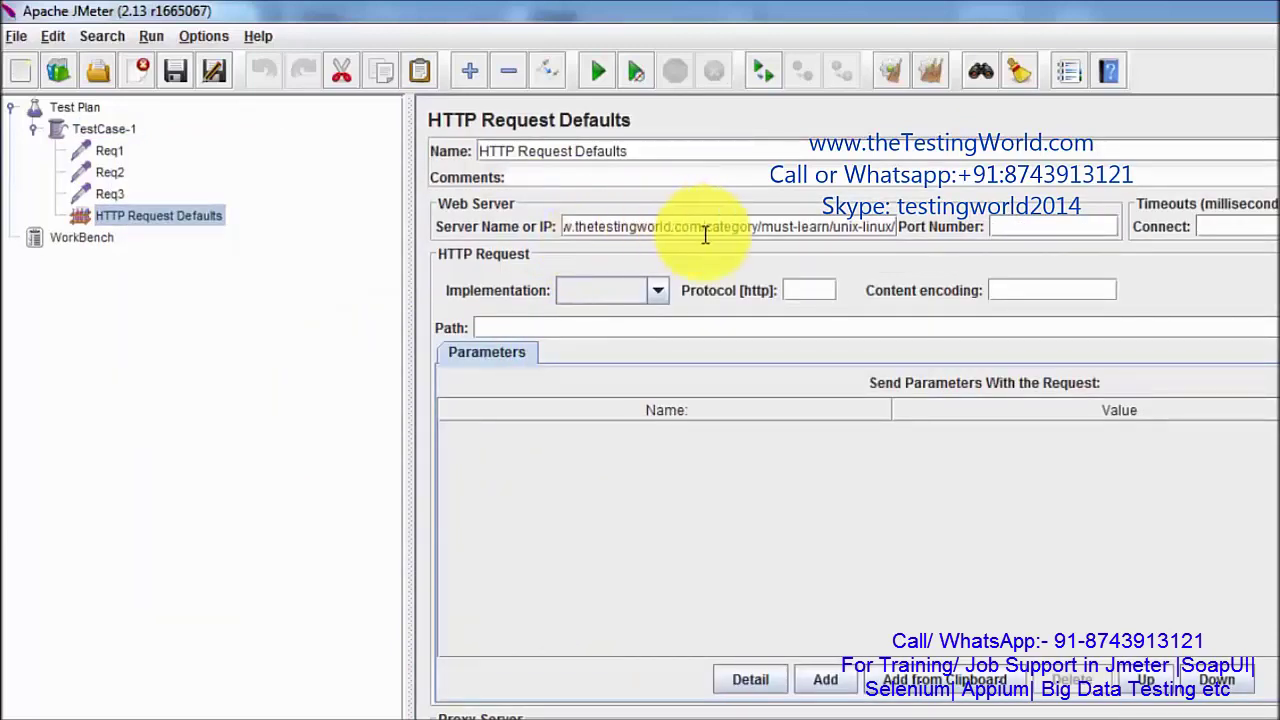
{"action": "left_click_drag", "start_coordinate": [703, 227], "coordinate": [1017, 246]}
{"action": "key", "text": "BackSpace"}
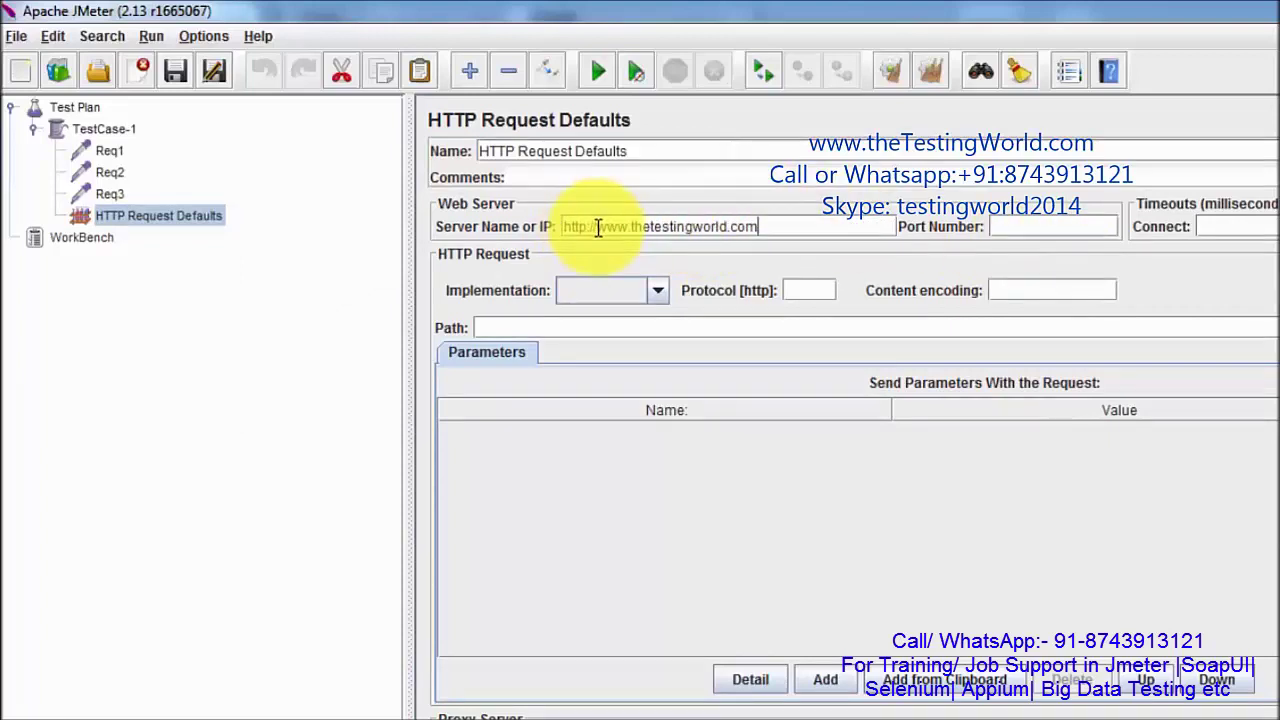
{"action": "left_click_drag", "start_coordinate": [597, 227], "coordinate": [310, 210]}
{"action": "key", "text": "BackSpace"}
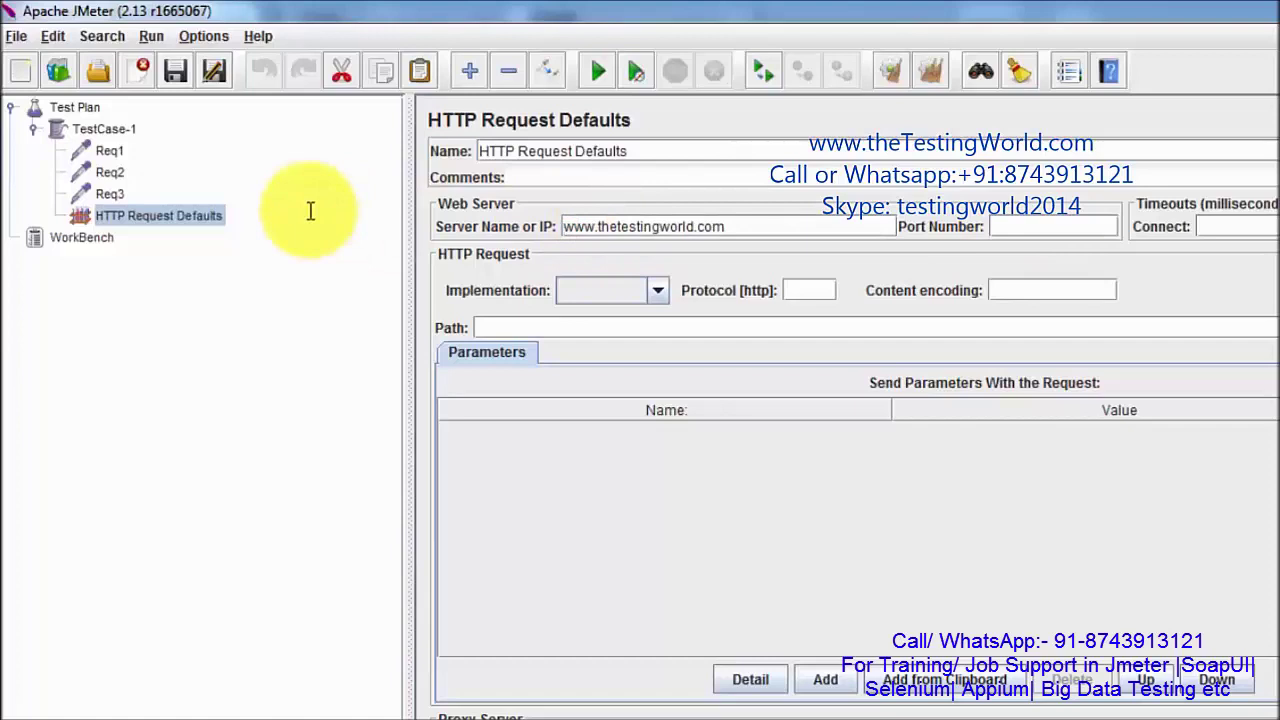
Clear Req1's server name, leaving its path empty.
{"action": "left_click", "coordinate": [105, 150]}
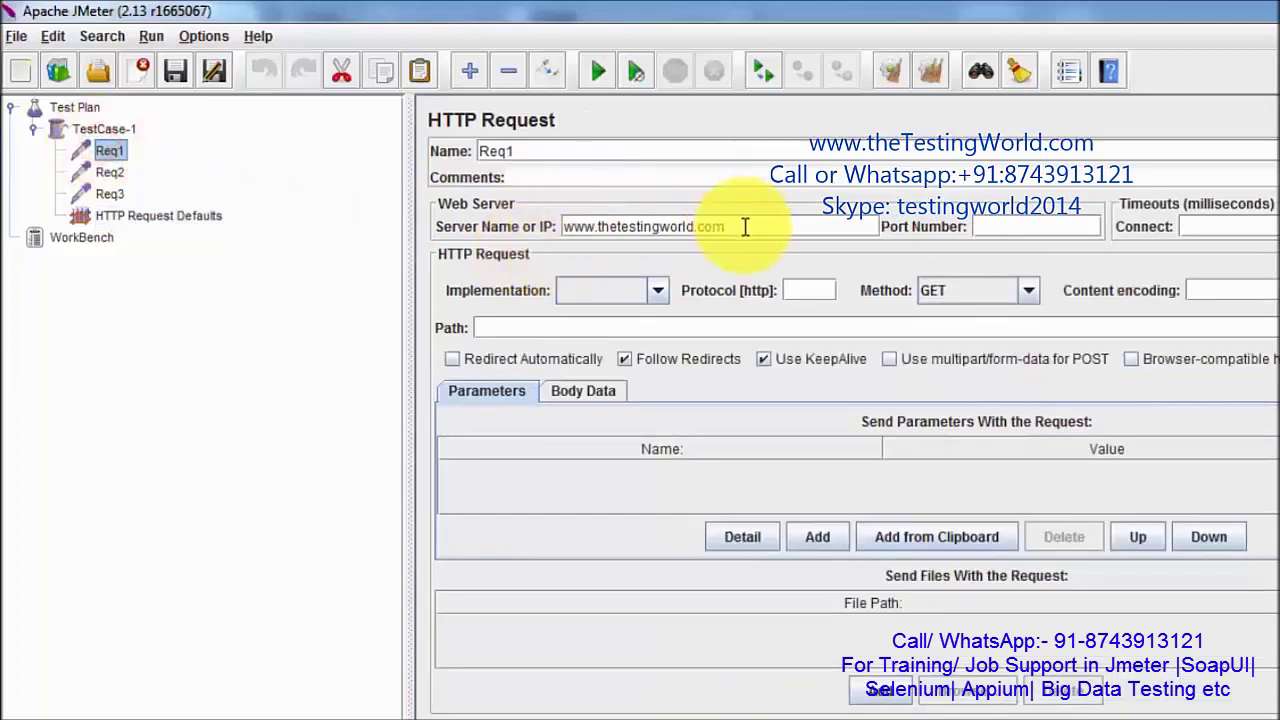
{"action": "left_click_drag", "start_coordinate": [745, 227], "coordinate": [481, 228]}
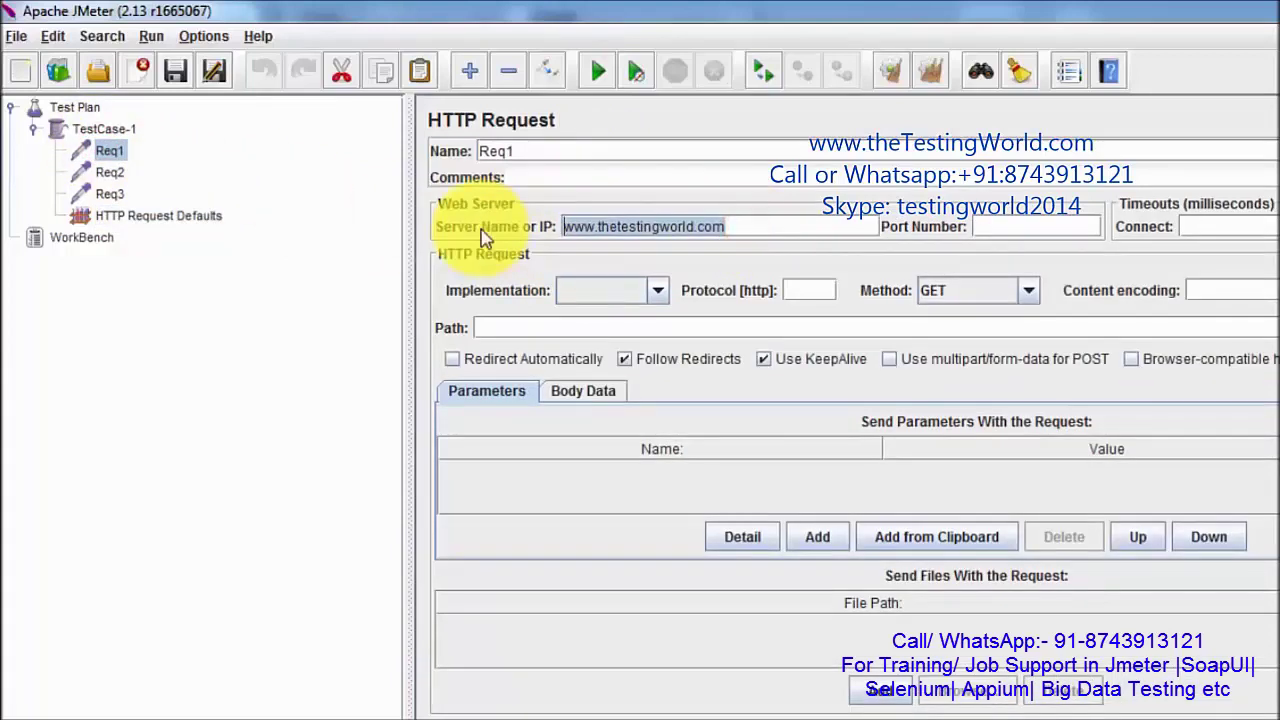
{"action": "key", "text": "BackSpace"}
{"action": "left_click", "coordinate": [510, 321]}
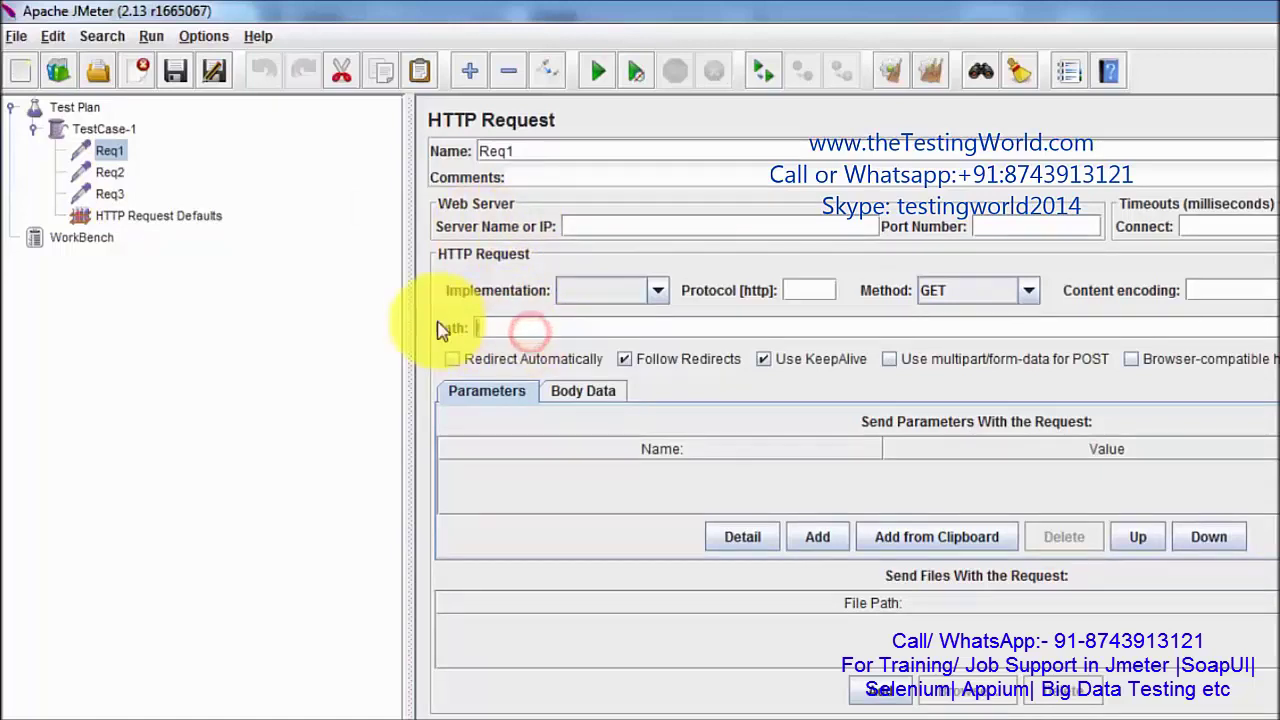
Move /category/must-learn/sql-for-testers/ from Req2's server name into its path and clear the remaining server name.
{"action": "left_click", "coordinate": [115, 172]}
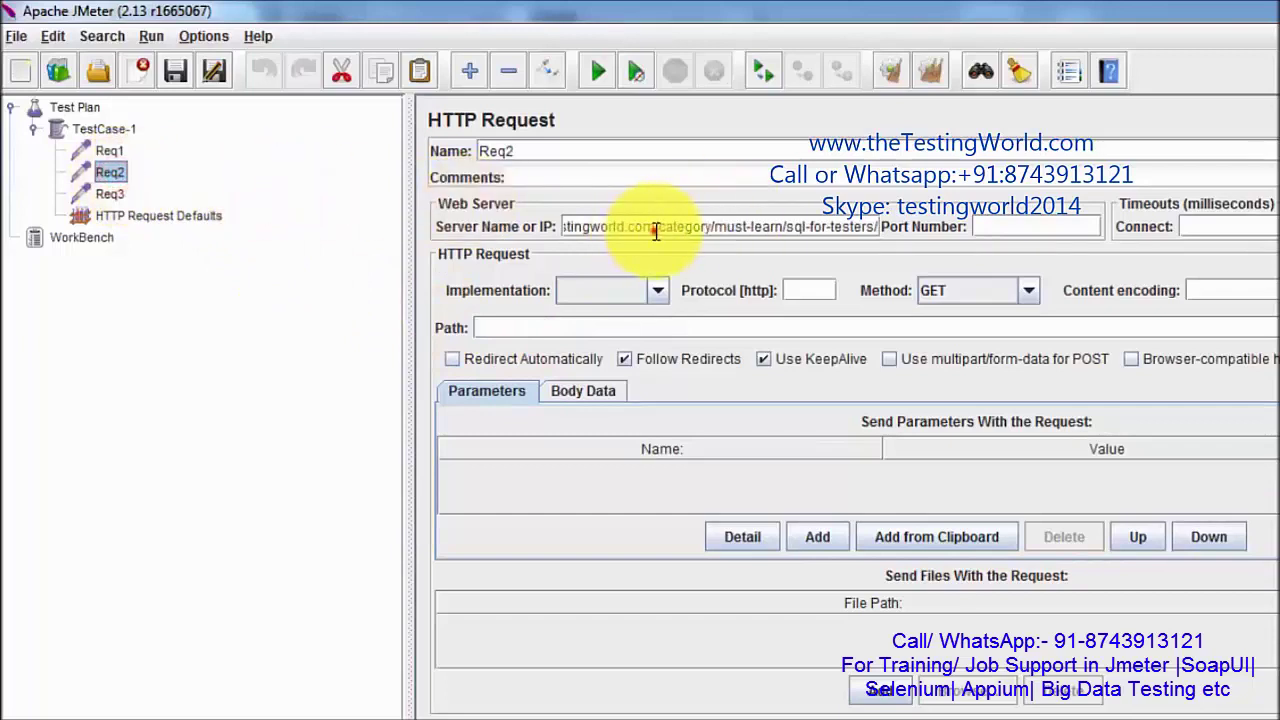
{"action": "left_click_drag", "start_coordinate": [655, 229], "coordinate": [1025, 257]}
{"action": "key", "text": "ctrl+c"}
{"action": "key", "text": "BackSpace"}
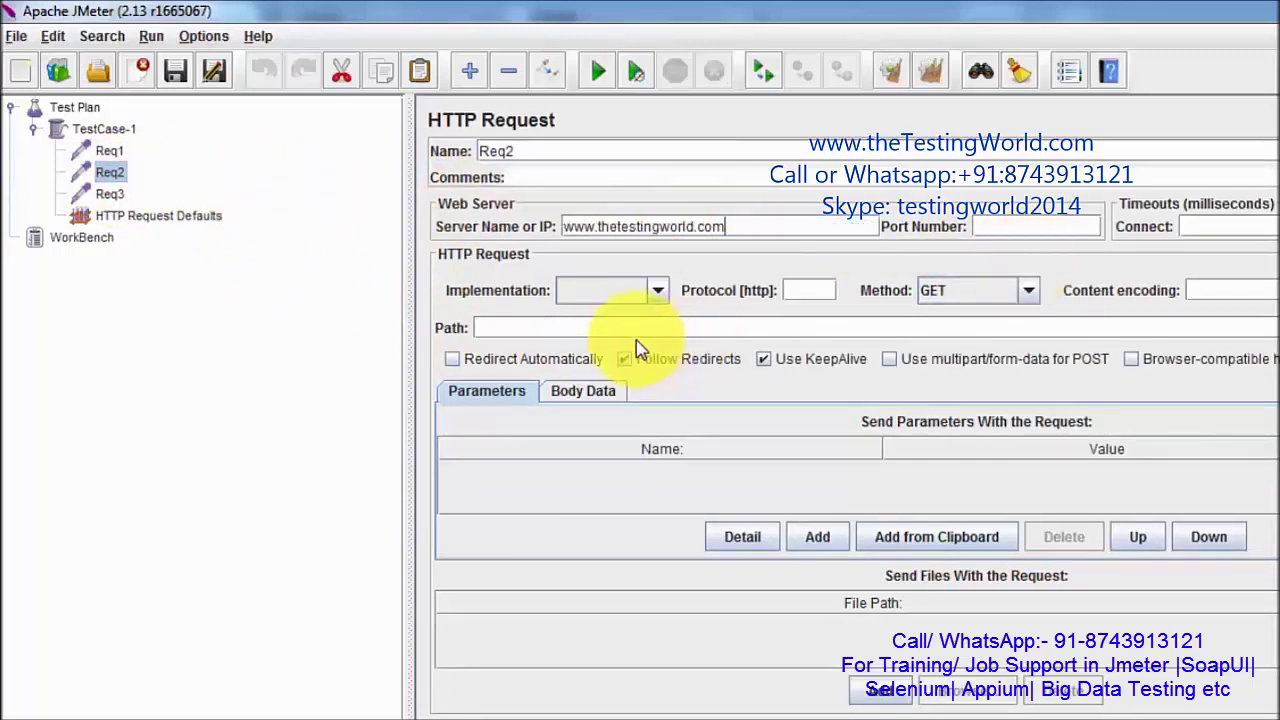
{"action": "left_click", "coordinate": [643, 330]}
{"action": "key", "text": "ctrl+v"}
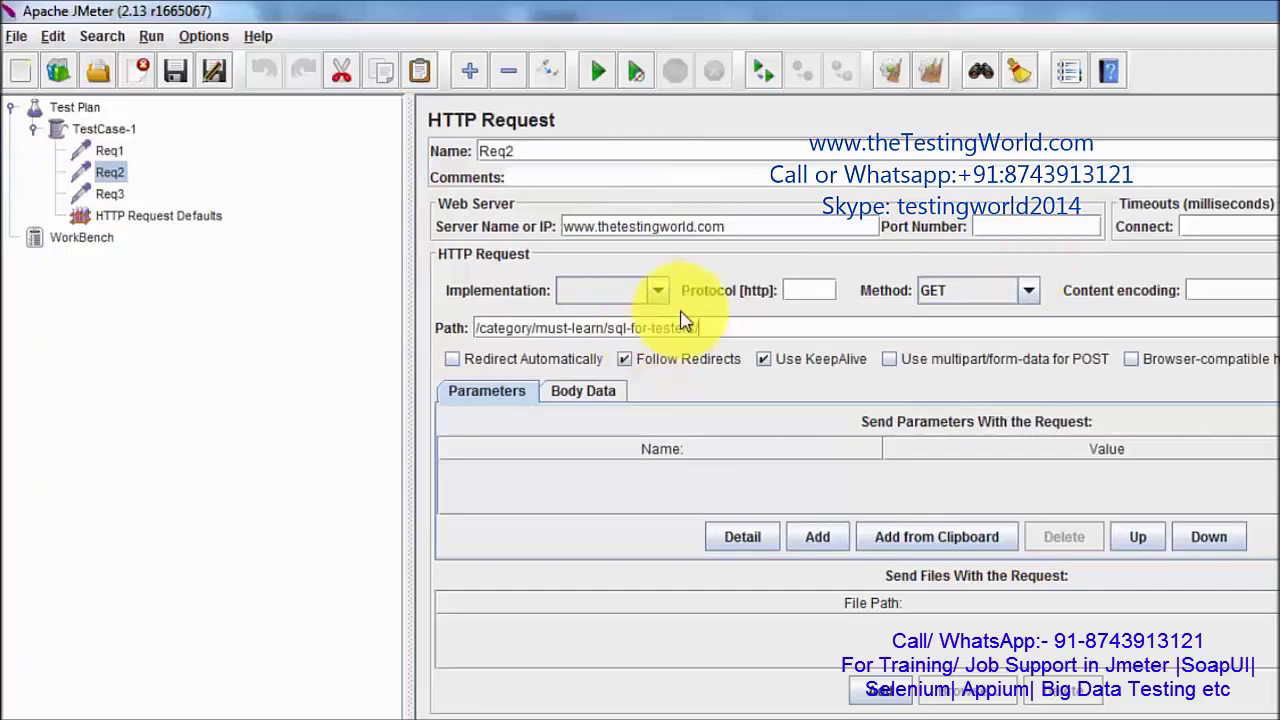
{"action": "left_click", "coordinate": [748, 222]}
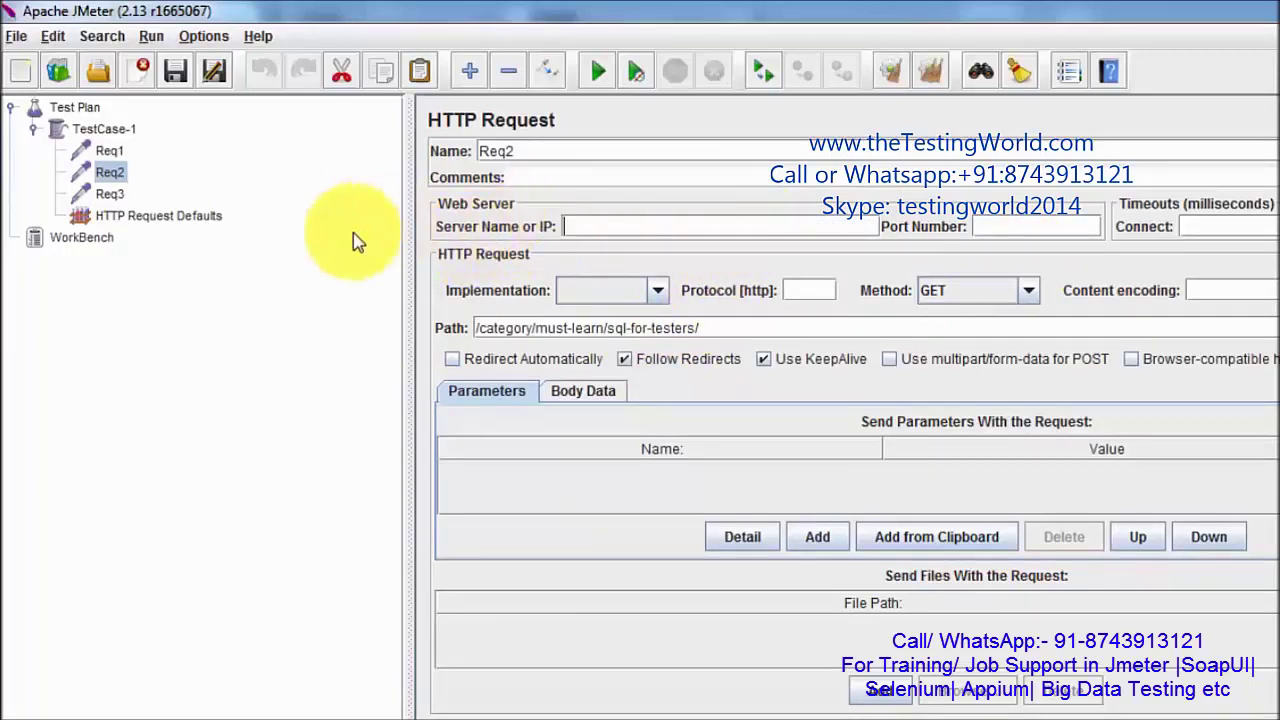
Move /category/must-learn/unix-linux/ from Req3's server name into its path and clear the remaining server name.
{"action": "left_click", "coordinate": [106, 195]}
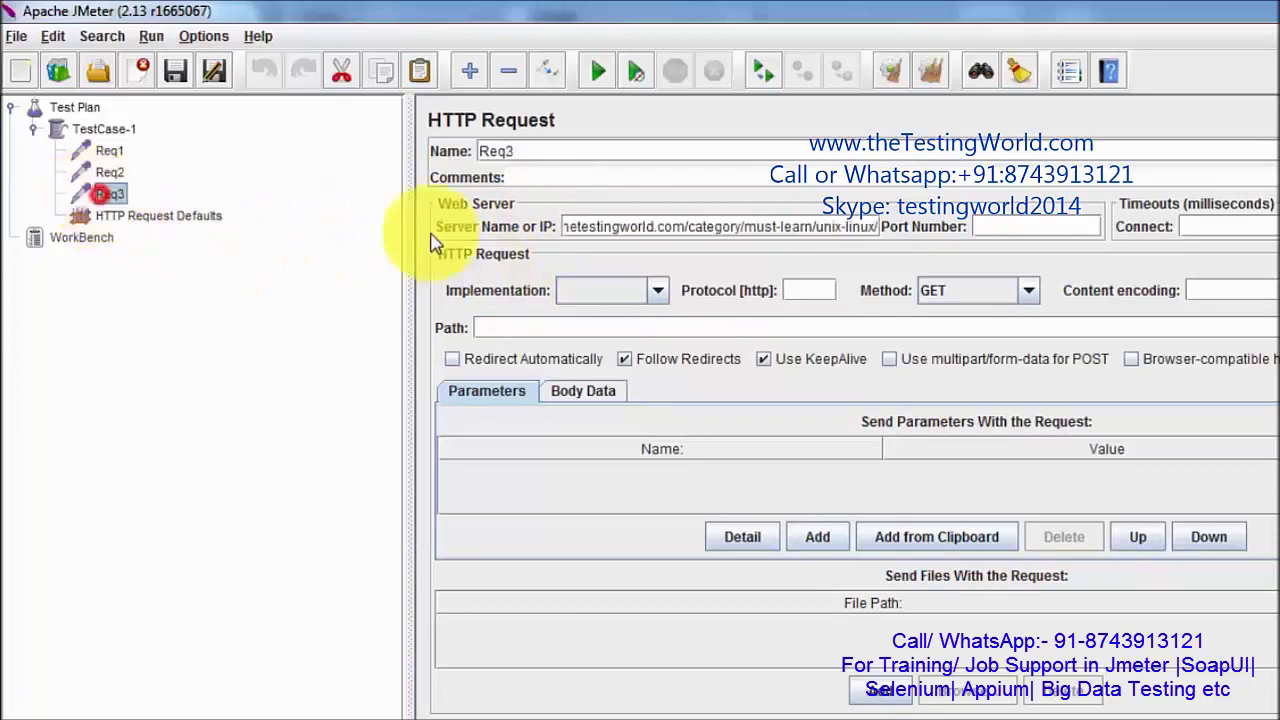
{"action": "left_click", "coordinate": [681, 226]}
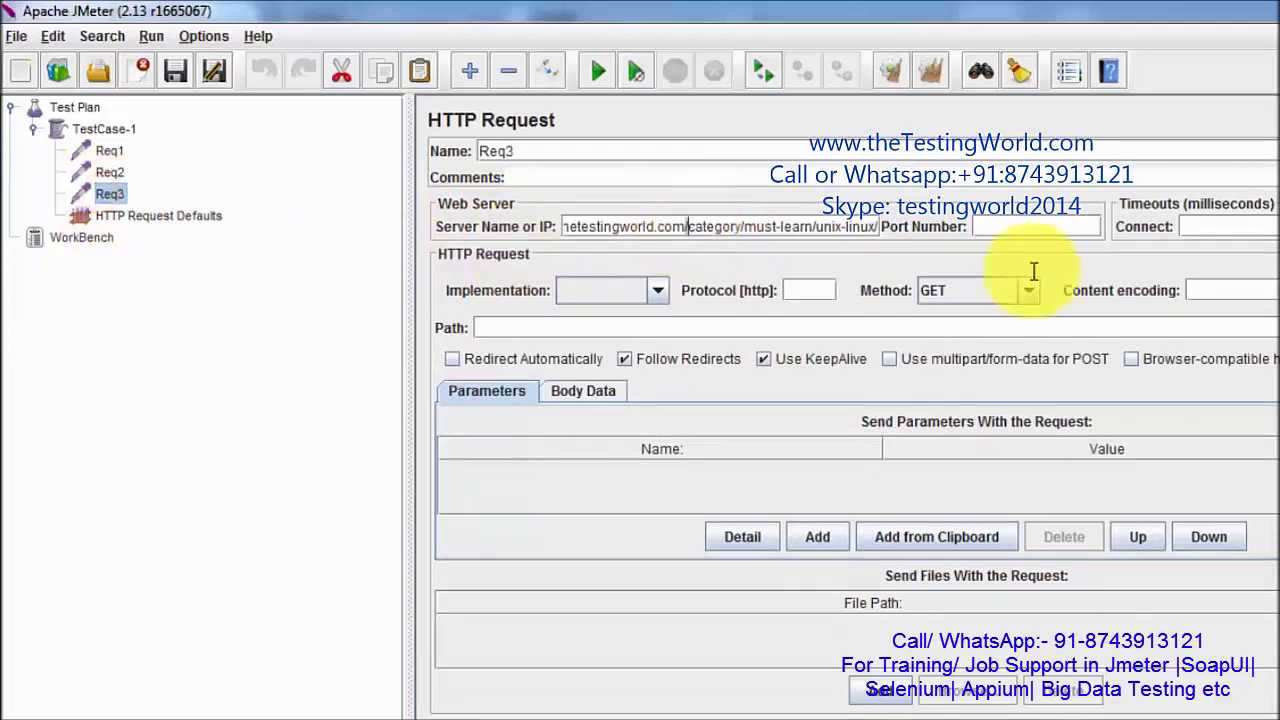
{"action": "key", "text": "shift+End"}
{"action": "key", "text": "ctrl+c"}
{"action": "key", "text": "Delete"}
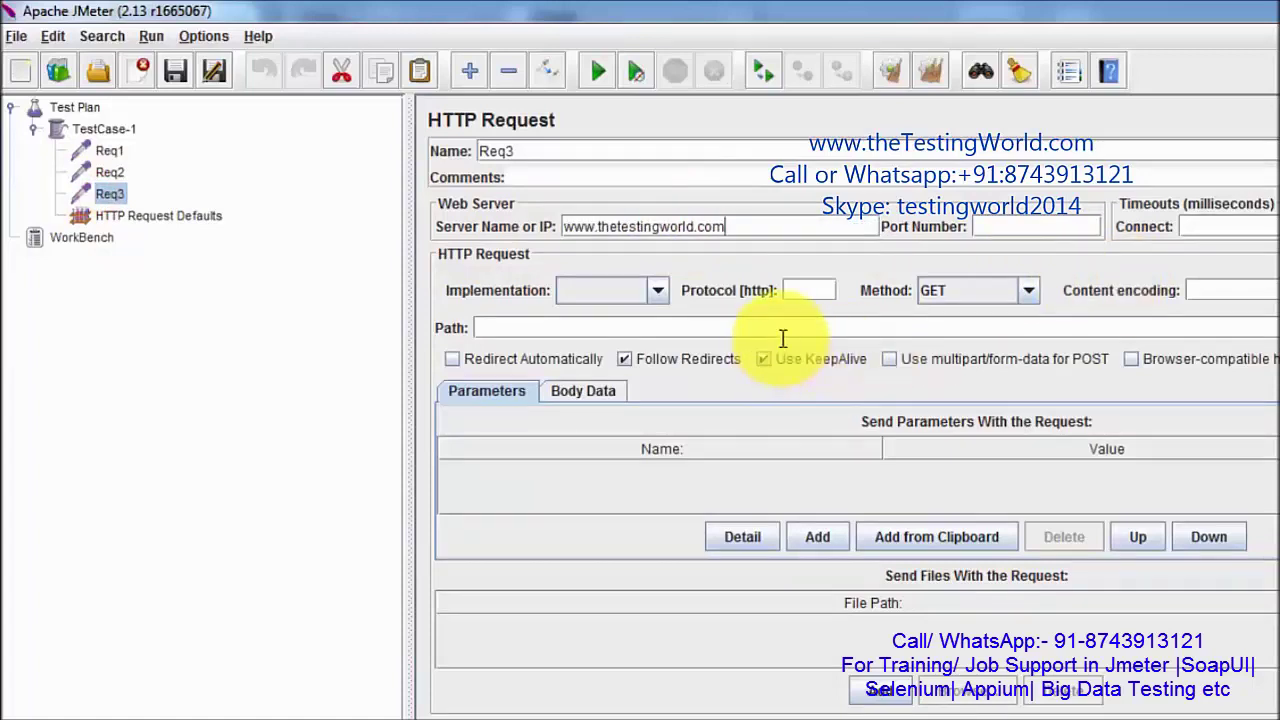
{"action": "key", "text": "ctrl+v"}
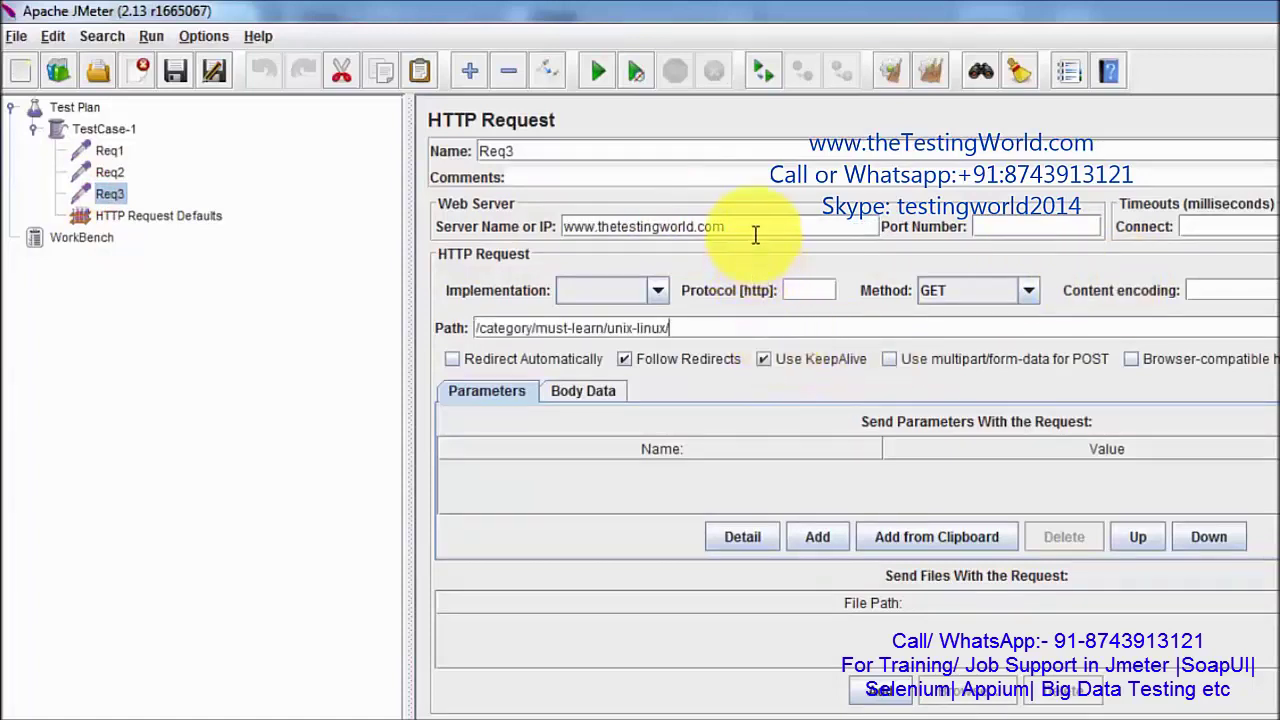
{"action": "left_click_drag", "start_coordinate": [748, 231], "coordinate": [567, 226]}
{"action": "key", "text": "Delete"}
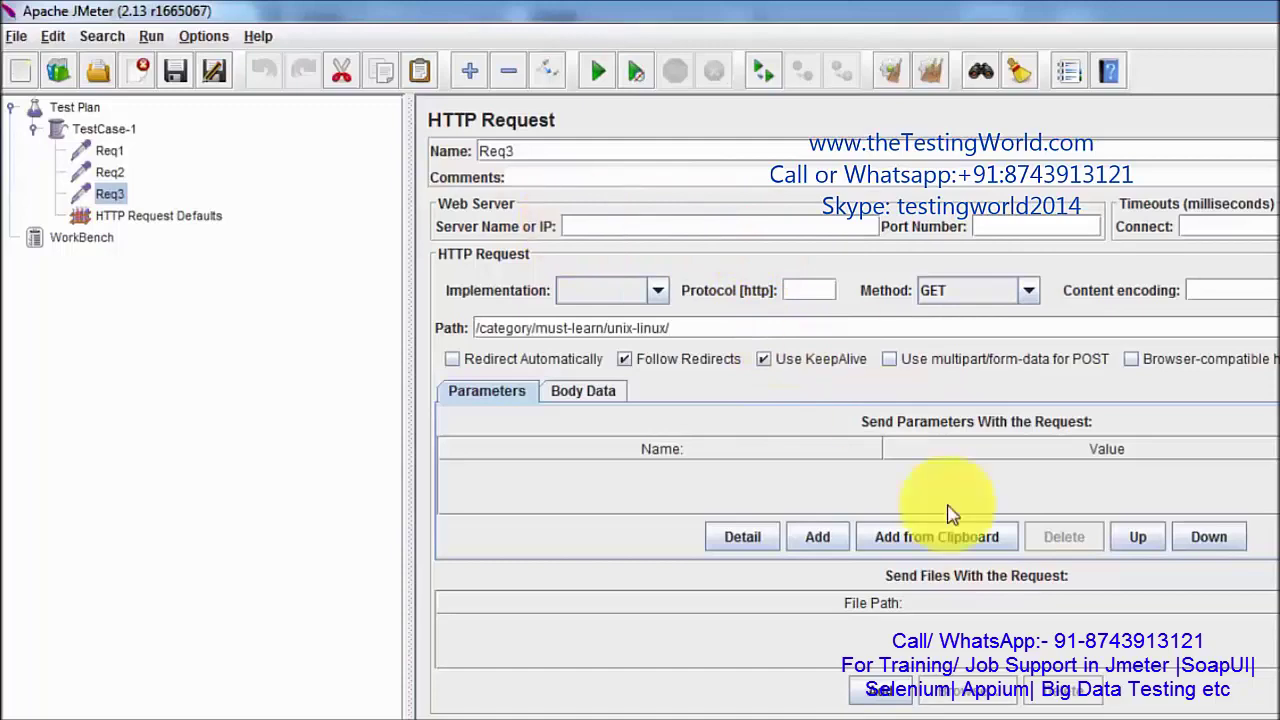
Switch to the Word document to review Case1's user, page and URL requirements, and compare them with the server name in JMeter's HTTP Request Defaults.
{"action": "key", "text": "alt+Tab"}
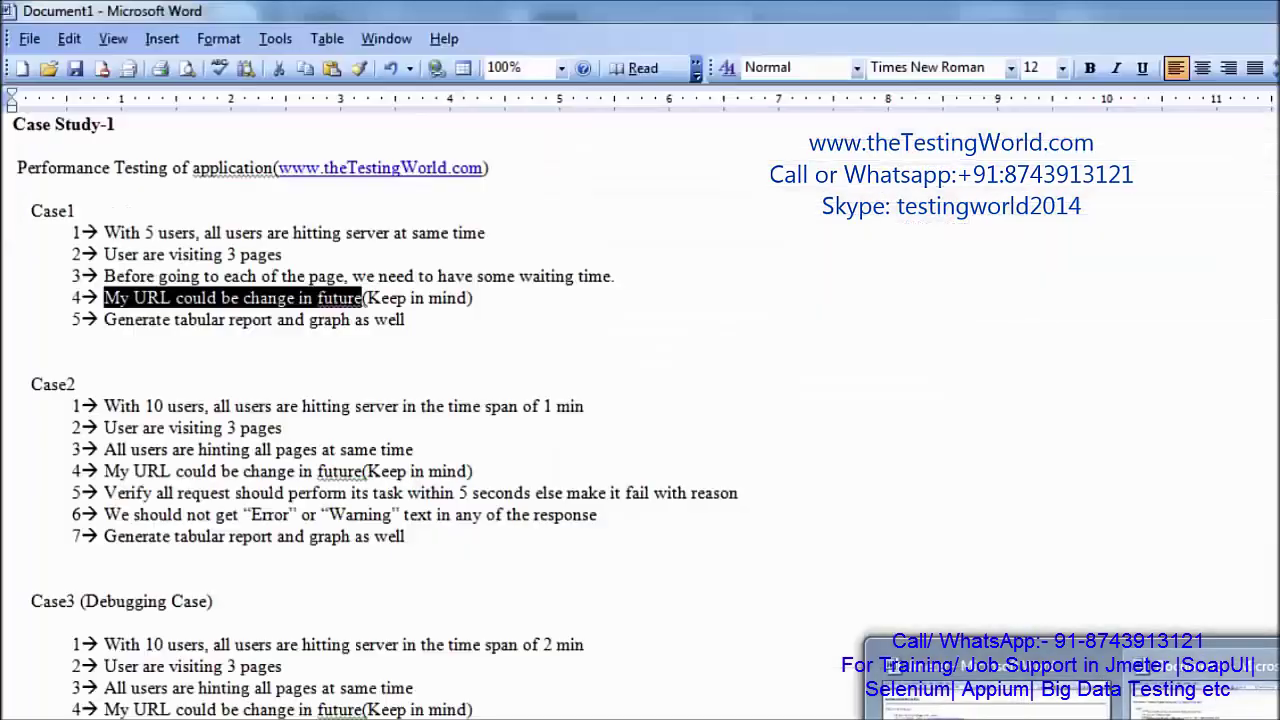
{"action": "mouse_move", "coordinate": [106, 231]}
{"action": "left_mouse_down"}
{"action": "mouse_move", "coordinate": [262, 233]}
{"action": "mouse_move", "coordinate": [443, 260]}
{"action": "mouse_move", "coordinate": [482, 237]}
{"action": "left_mouse_up"}
{"action": "left_click", "coordinate": [208, 250]}
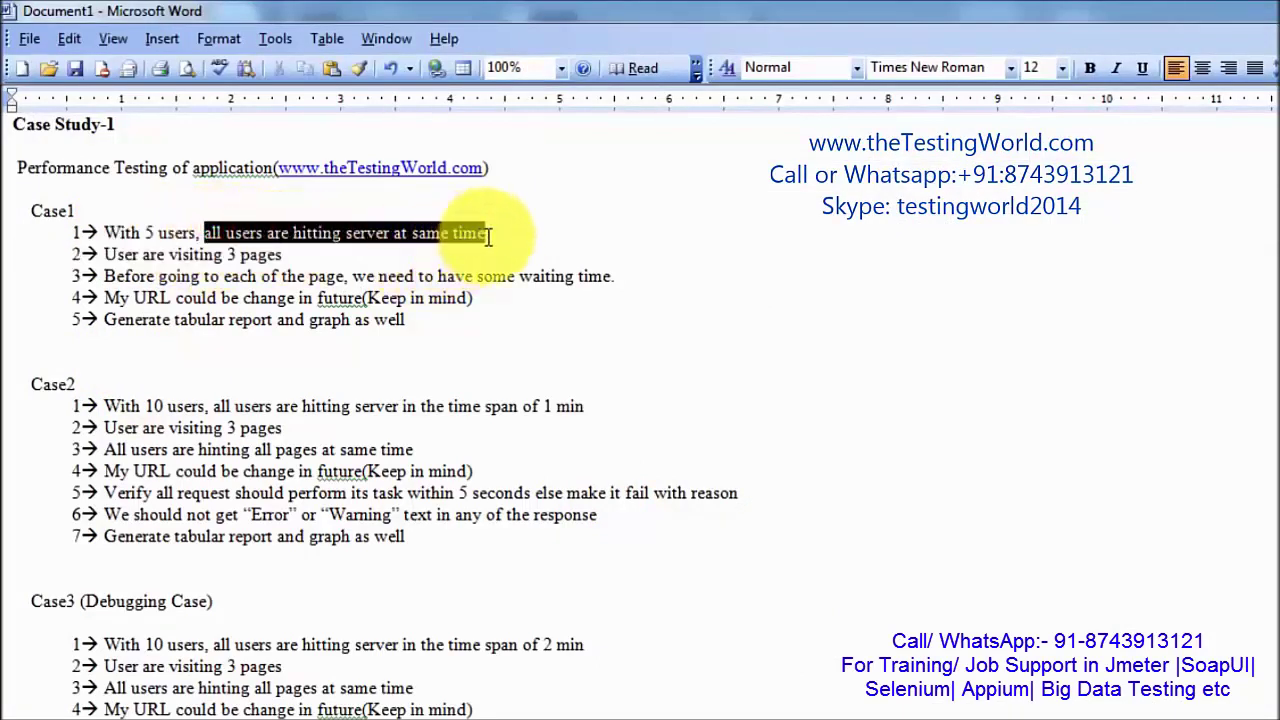
{"action": "left_click_drag", "start_coordinate": [103, 254], "coordinate": [245, 256]}
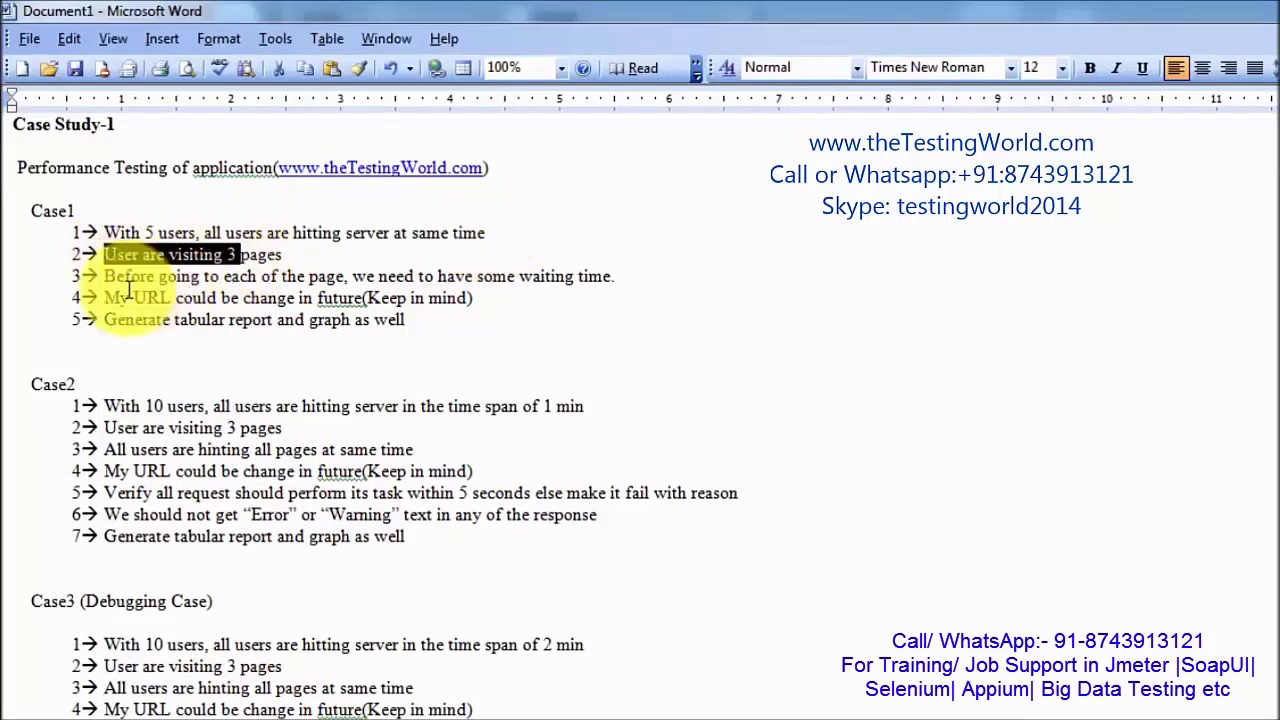
{"action": "left_click_drag", "start_coordinate": [100, 298], "coordinate": [483, 297]}
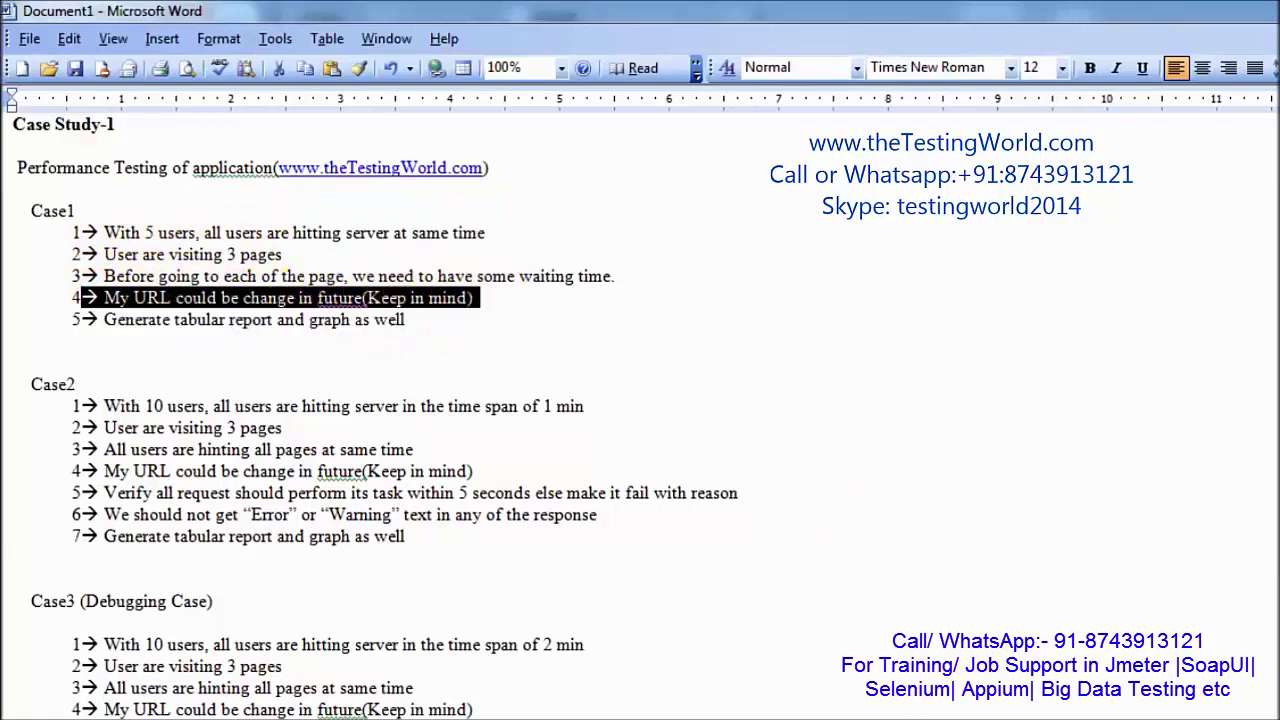
{"action": "key", "text": "alt+Tab"}
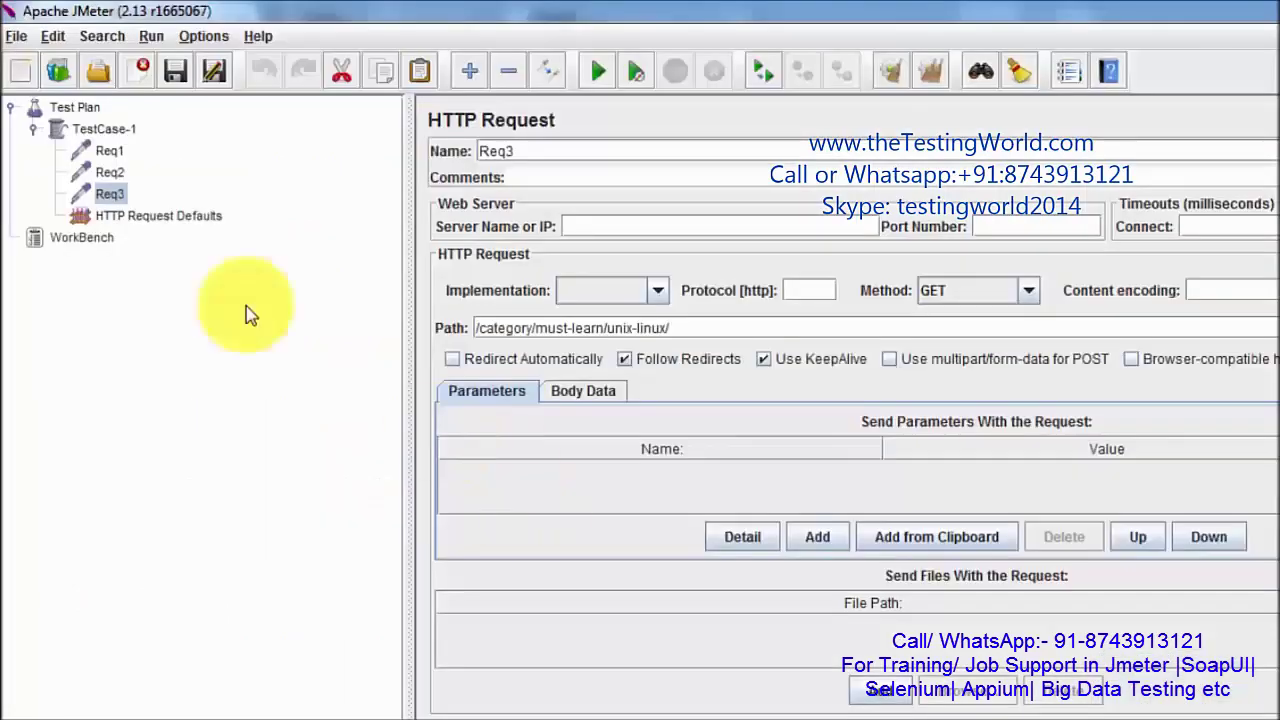
{"action": "left_click", "coordinate": [155, 216]}
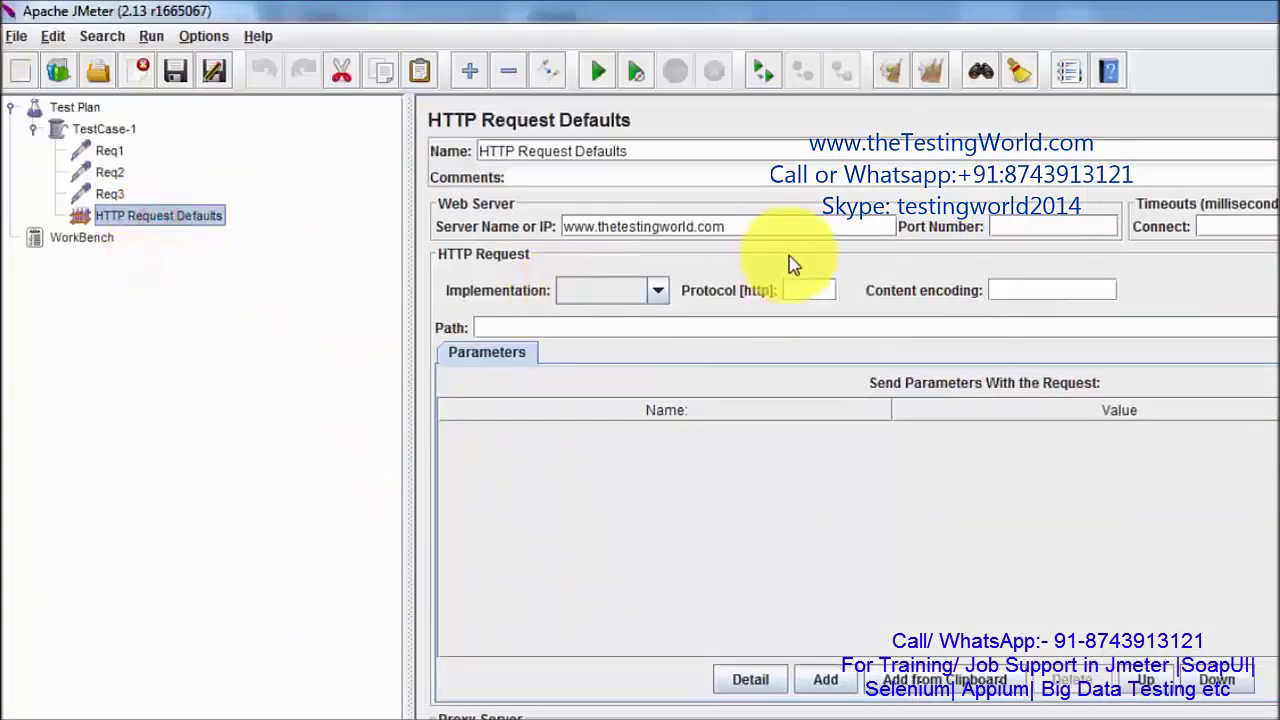
{"action": "left_click_drag", "start_coordinate": [777, 226], "coordinate": [555, 198]}
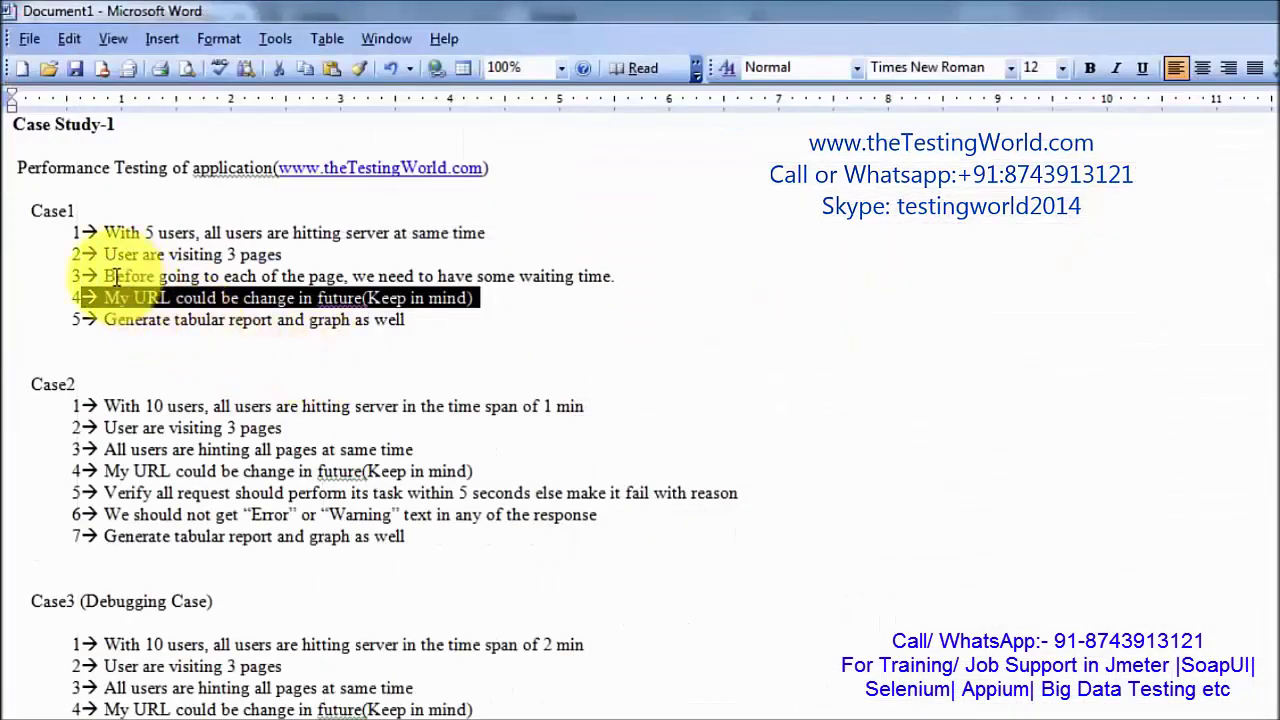
Review Case1's requirement for waiting time before each page in the Word document, and return to JMeter.
{"action": "left_click_drag", "start_coordinate": [106, 277], "coordinate": [276, 292]}
{"action": "left_click_drag", "start_coordinate": [160, 277], "coordinate": [604, 282]}
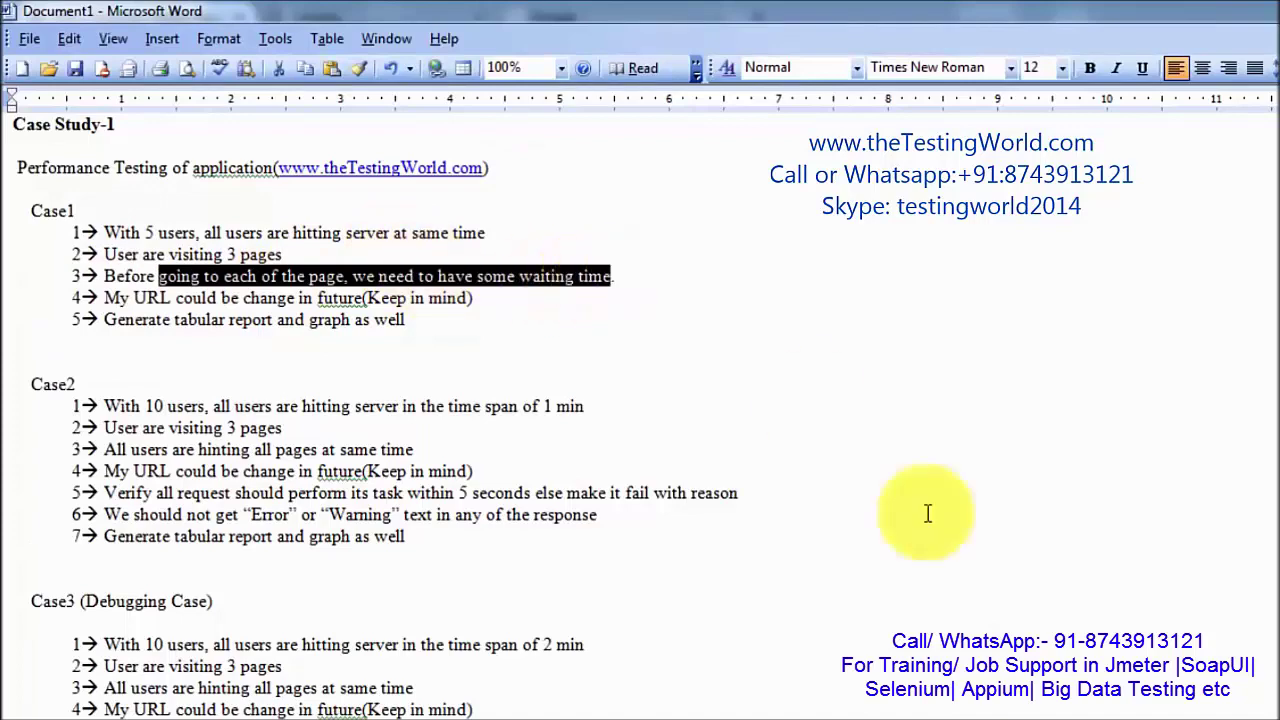
{"action": "key", "text": "alt+Tab"}
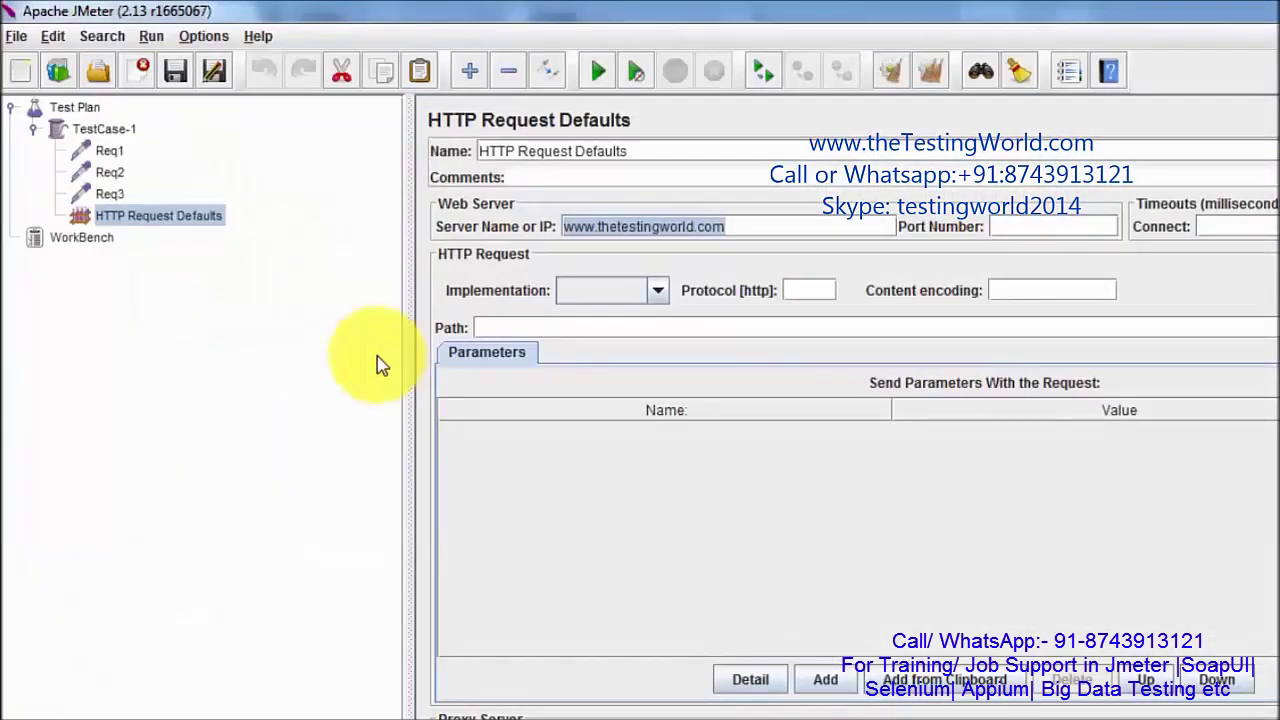
{"action": "key", "text": "alt+Tab"}
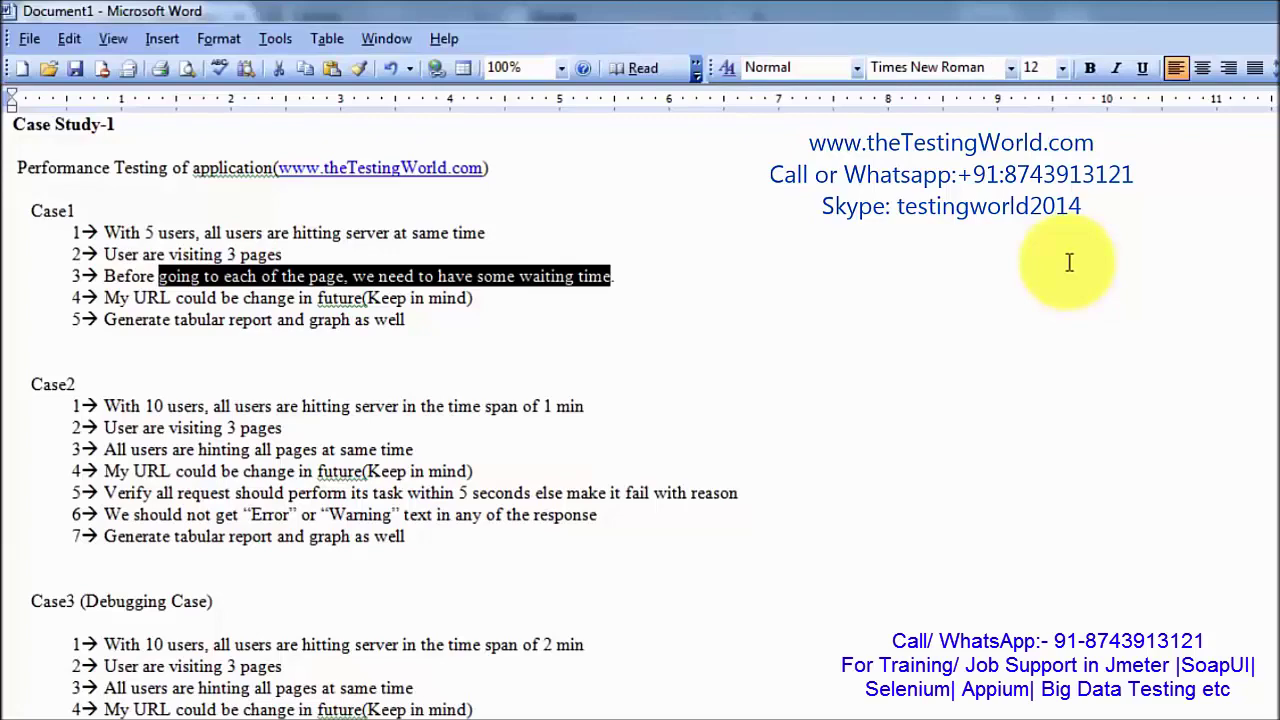
{"action": "key", "text": "alt+Tab"}
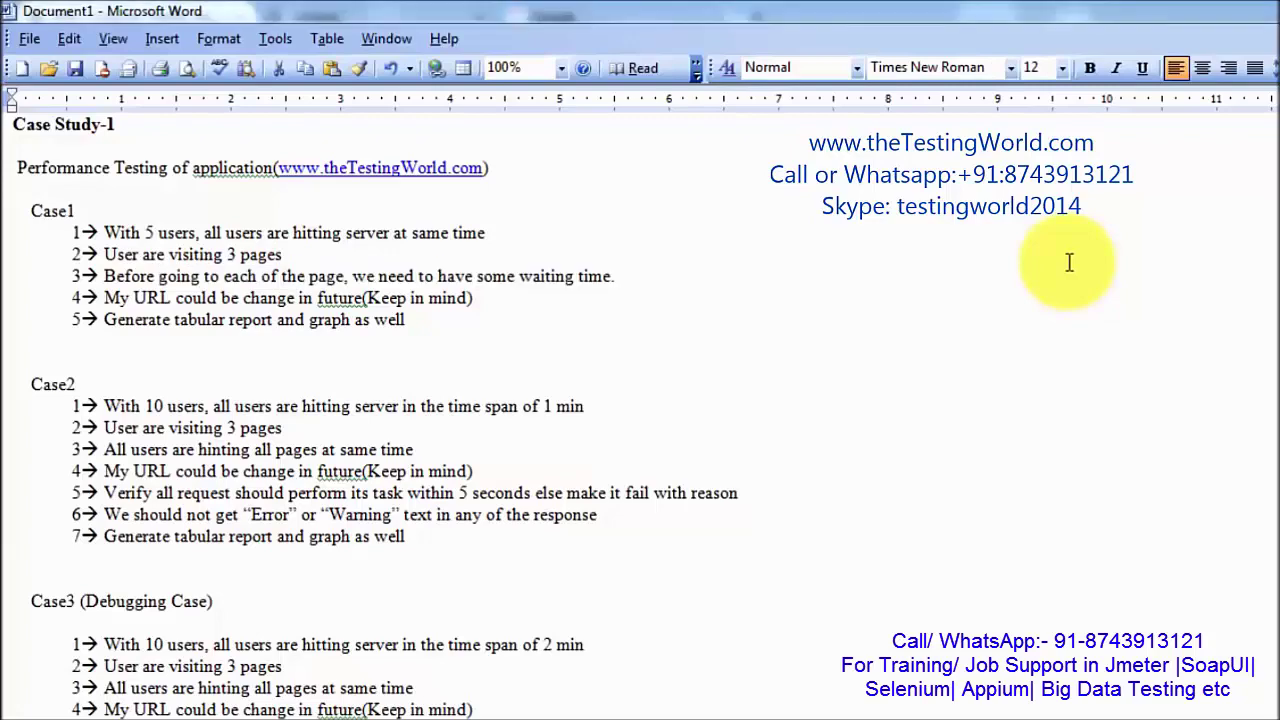
{"action": "left_click", "coordinate": [108, 172]}
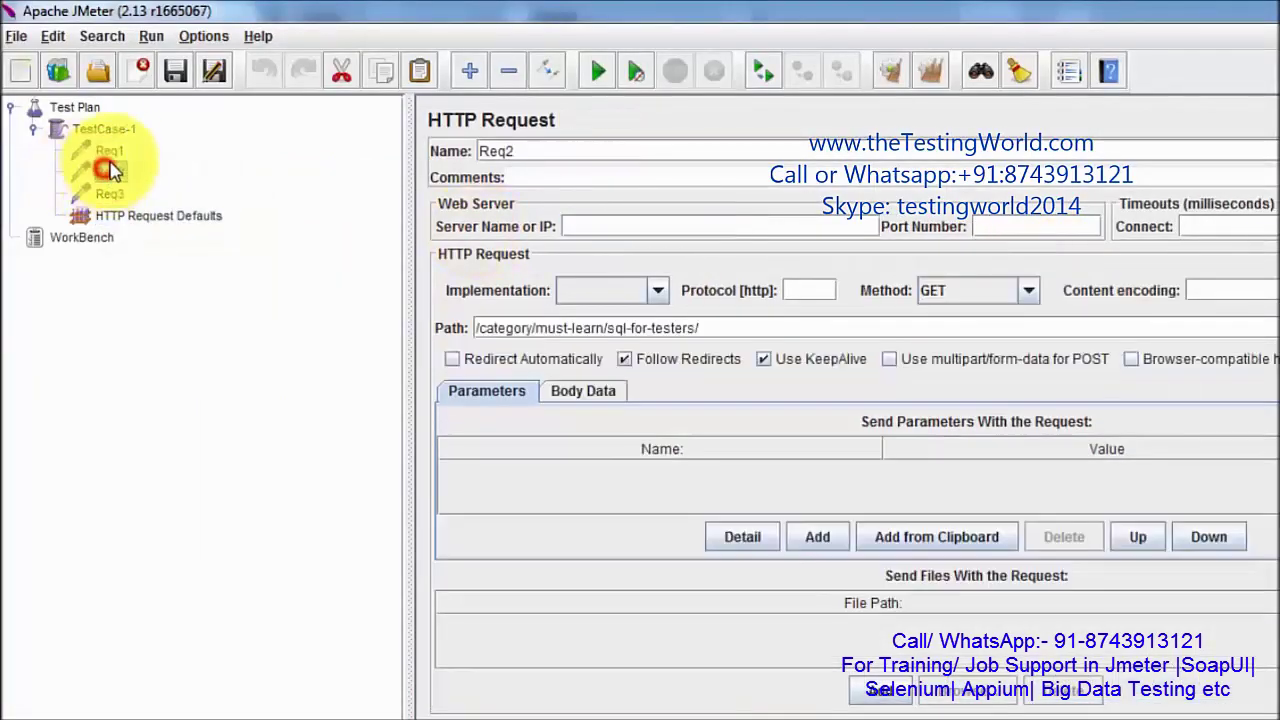
{"action": "left_click", "coordinate": [110, 151]}
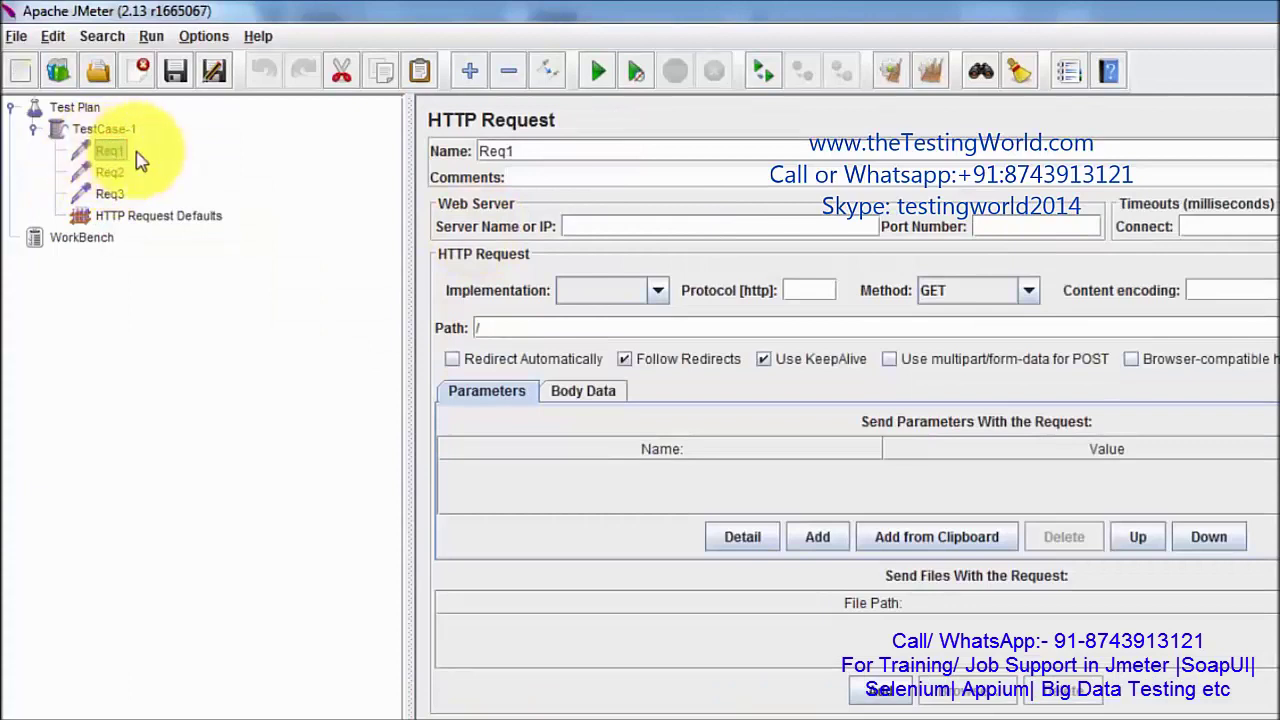
{"action": "left_click", "coordinate": [108, 172]}
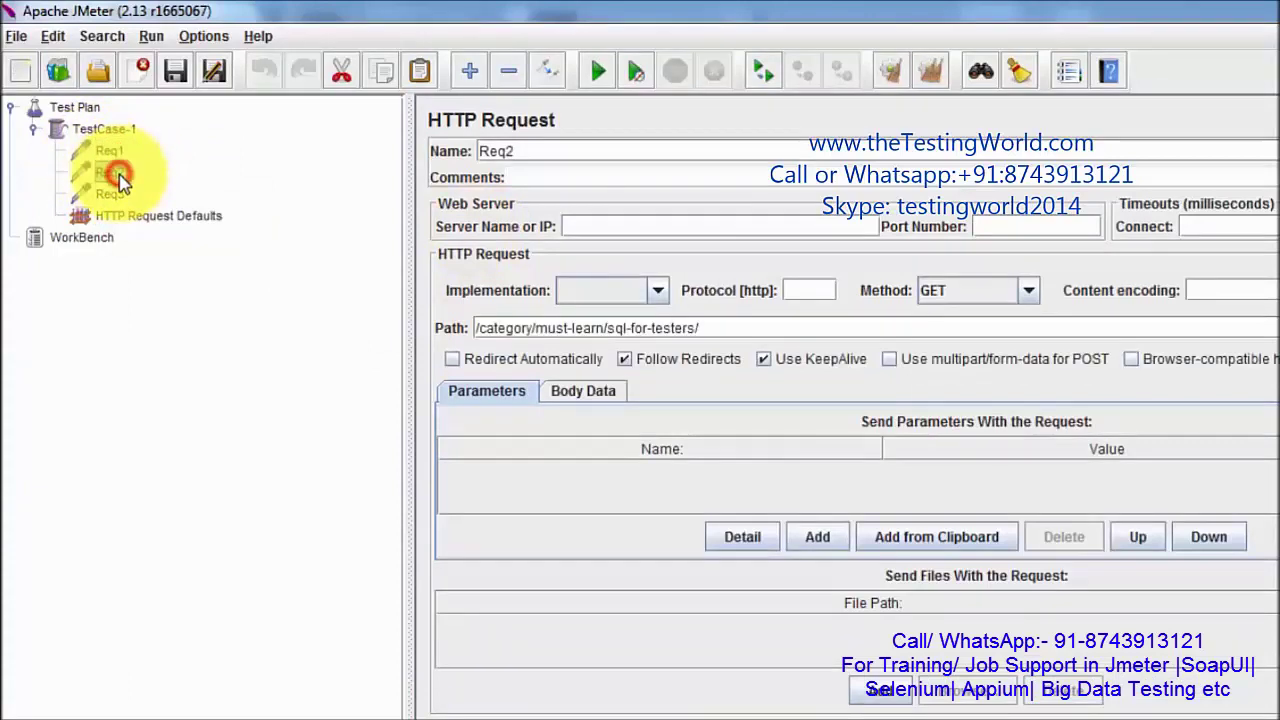
{"action": "right_click", "coordinate": [112, 174]}
{"action": "mouse_move", "coordinate": [148, 190]}
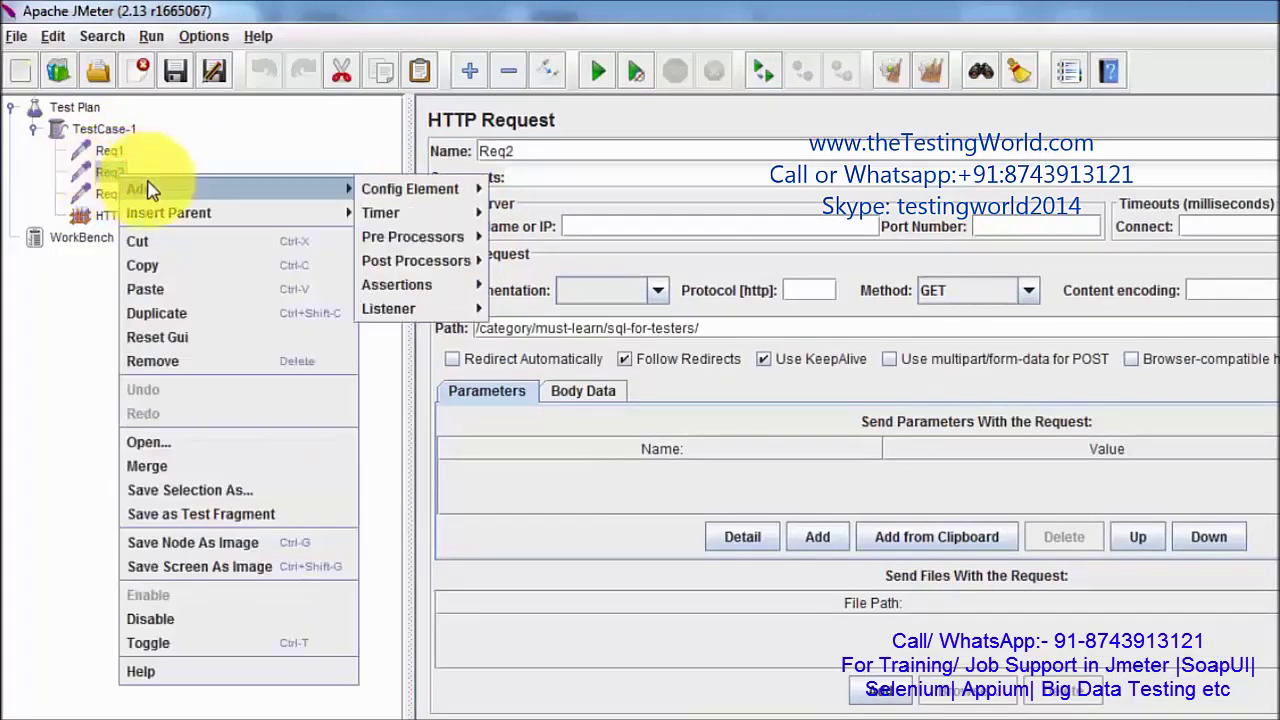
{"action": "mouse_move", "coordinate": [428, 217]}
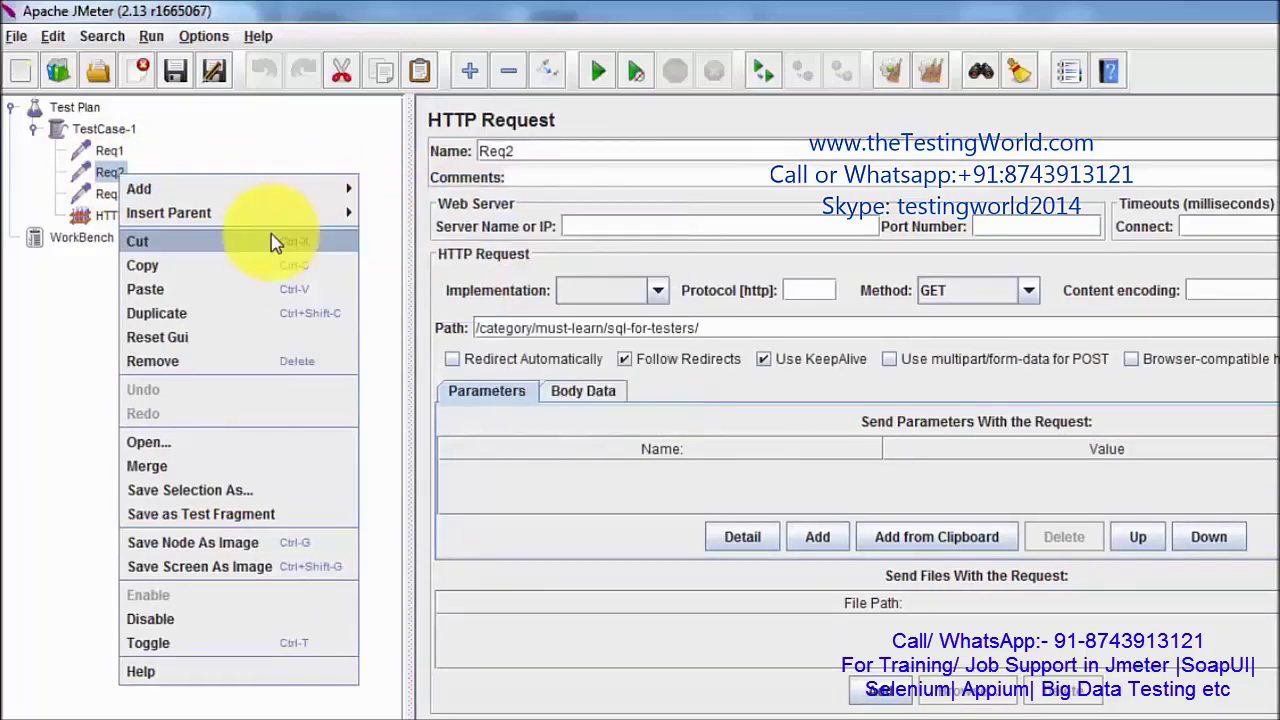
Add a Constant Timer to the TestCase-1 thread group and set its thread delay to 3000 milliseconds.
{"action": "left_click", "coordinate": [100, 129]}
{"action": "right_click", "coordinate": [93, 134]}
{"action": "mouse_move", "coordinate": [157, 147]}
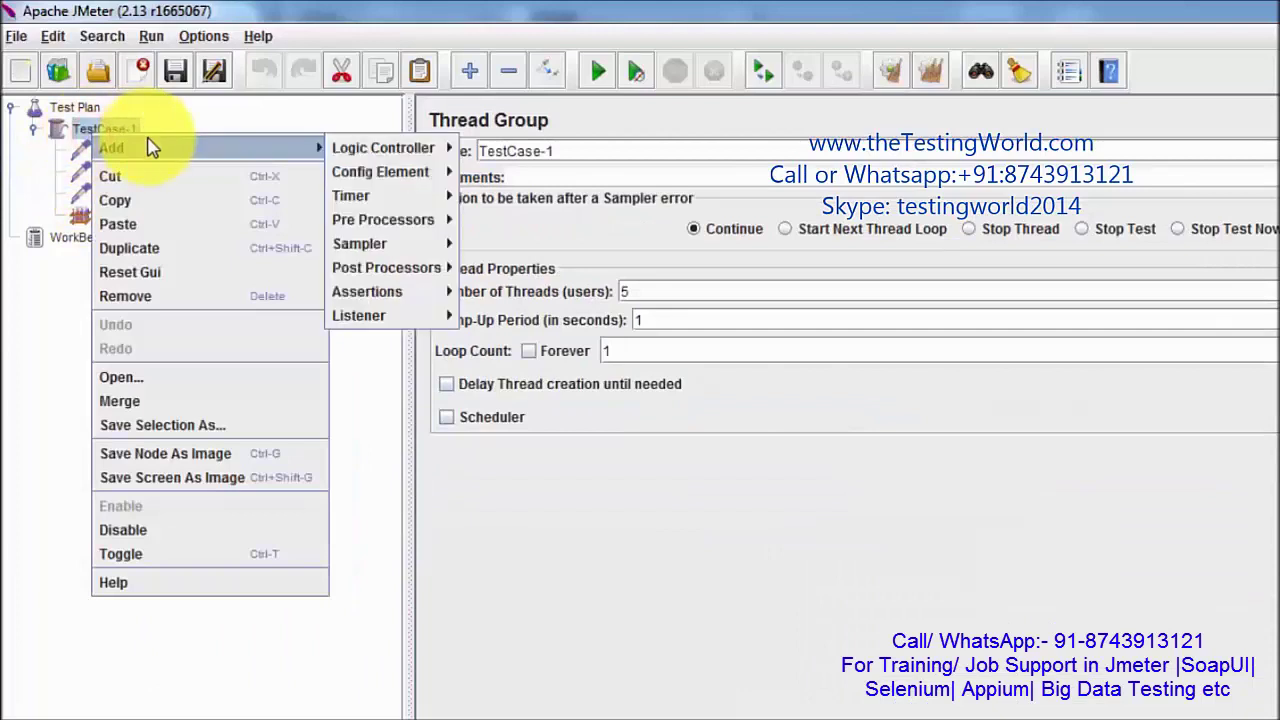
{"action": "mouse_move", "coordinate": [388, 197]}
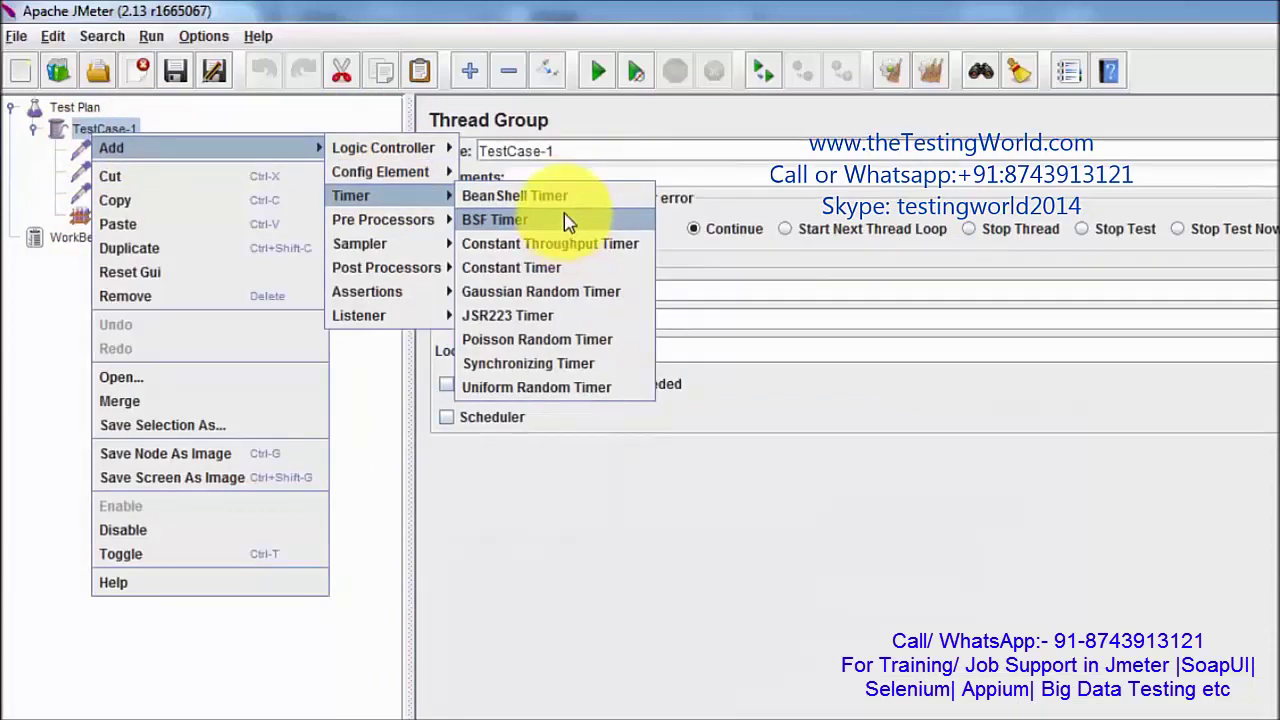
{"action": "left_click", "coordinate": [553, 268]}
{"action": "double_click", "coordinate": [675, 209]}
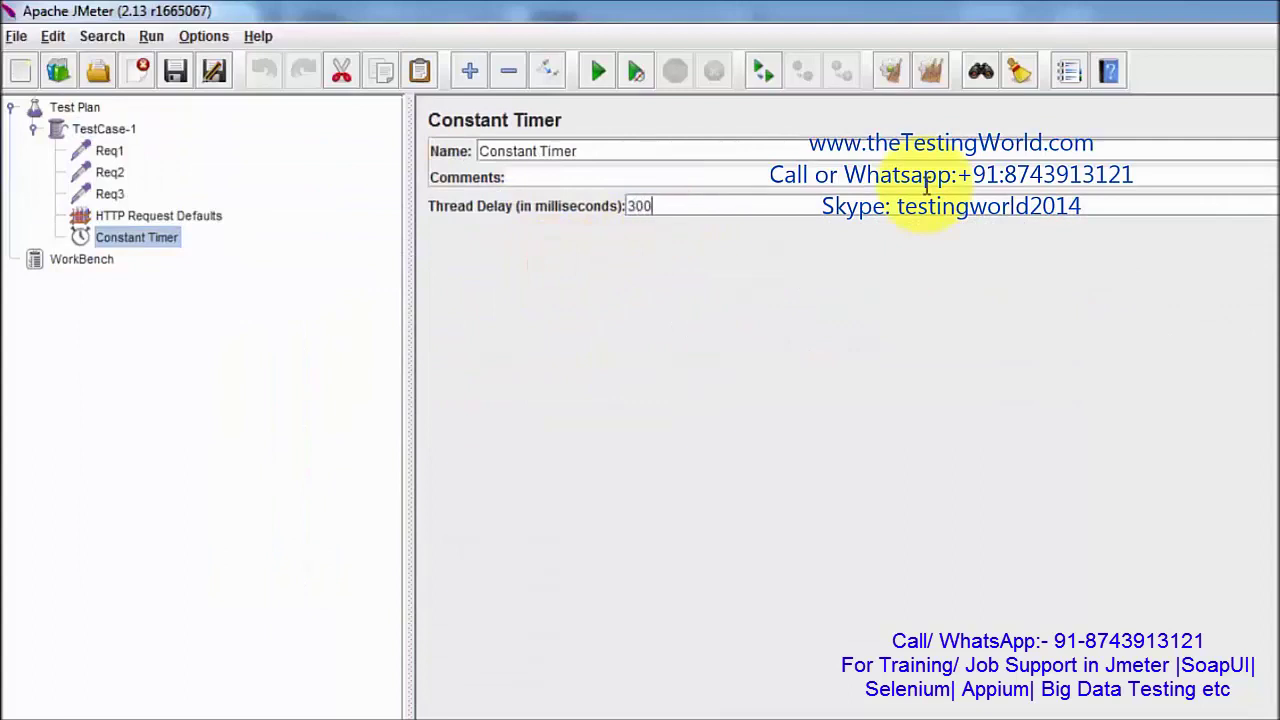
{"action": "type", "text": "3000"}
{"action": "left_click", "coordinate": [266, 241]}
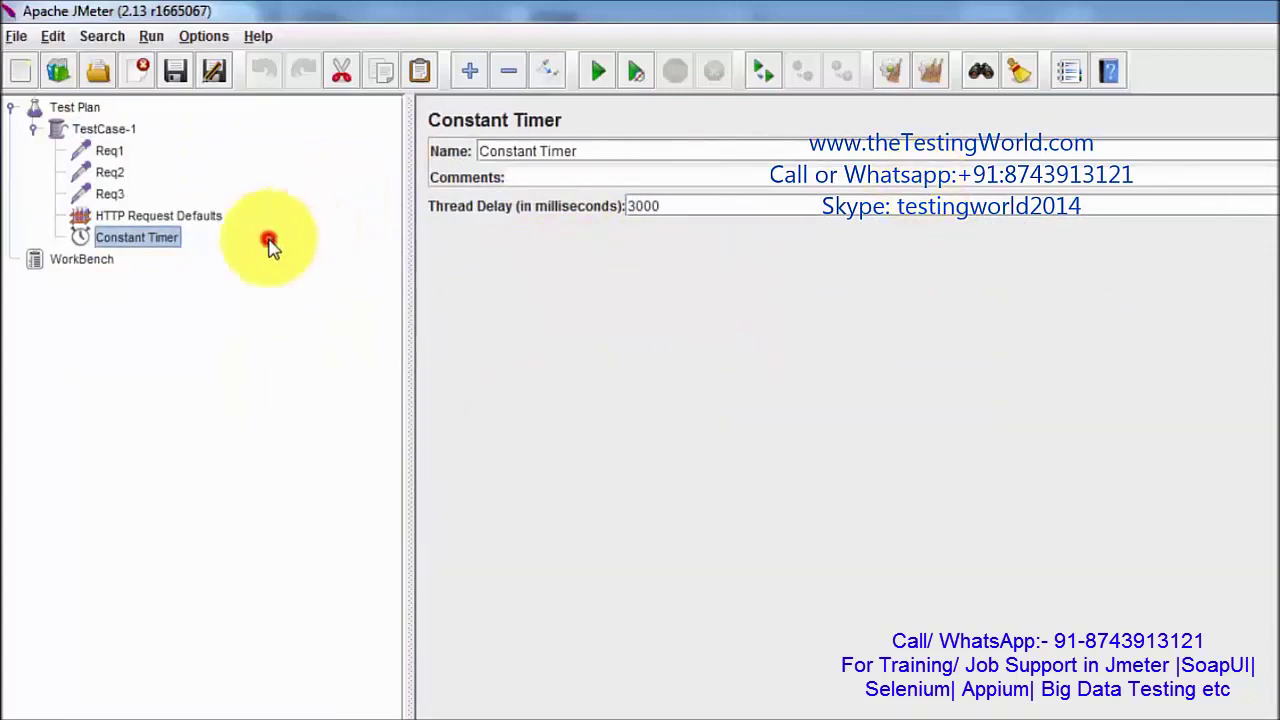
Move the Constant Timer from the thread group level into Req2 as its child element.
{"action": "left_click", "coordinate": [113, 217]}
{"action": "left_click", "coordinate": [122, 238]}
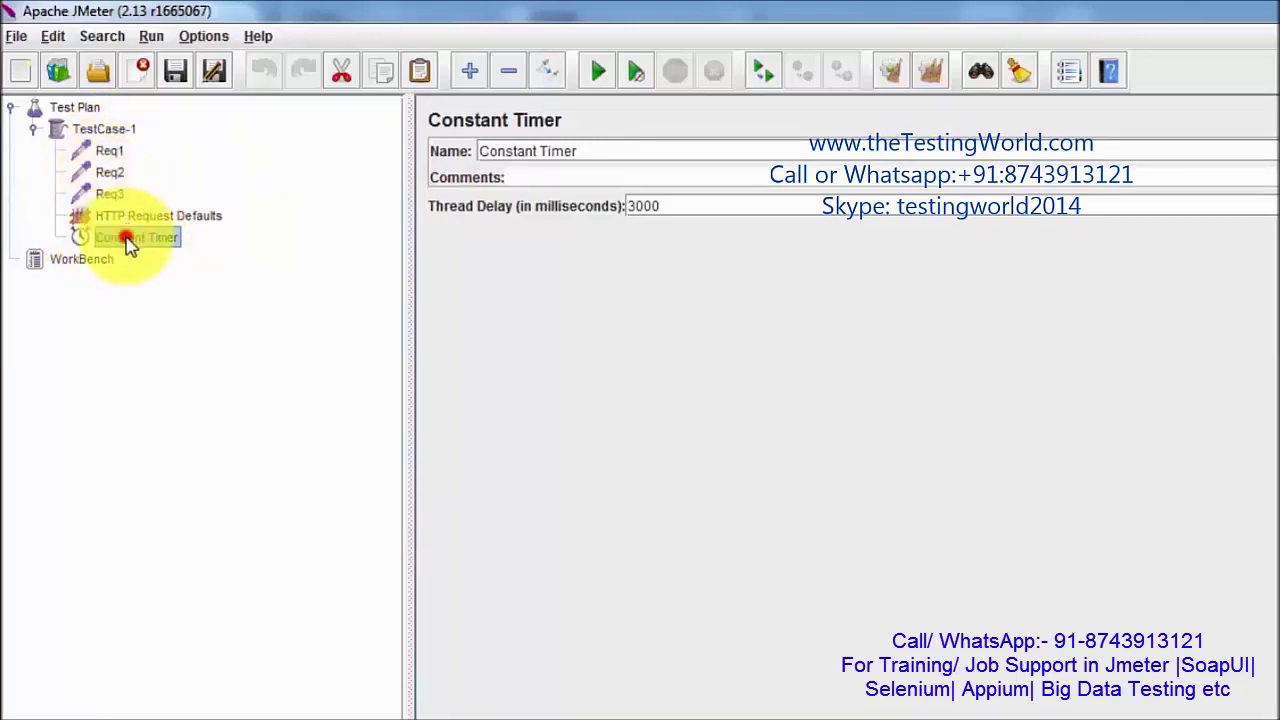
{"action": "left_click_drag", "start_coordinate": [127, 245], "coordinate": [116, 180]}
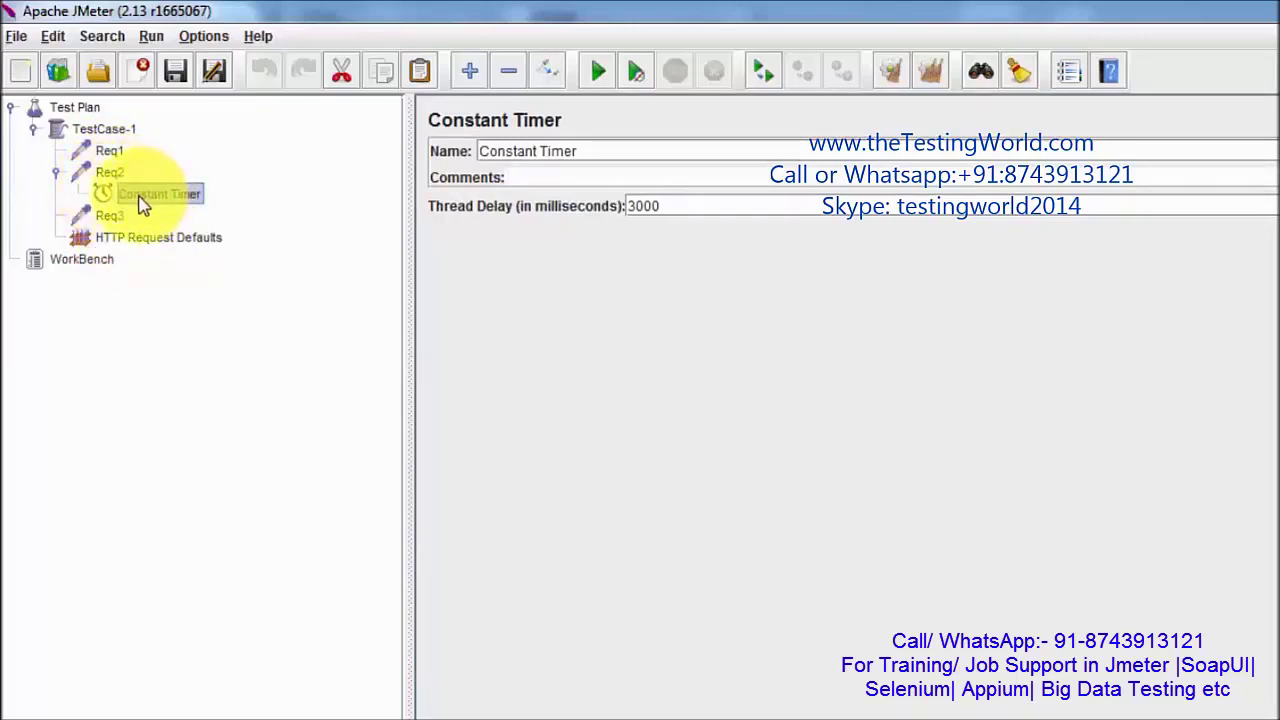
Examine the Constant Timer's placement under Req2 in the test plan tree and compare it with Req1.
{"action": "left_click", "coordinate": [110, 175]}
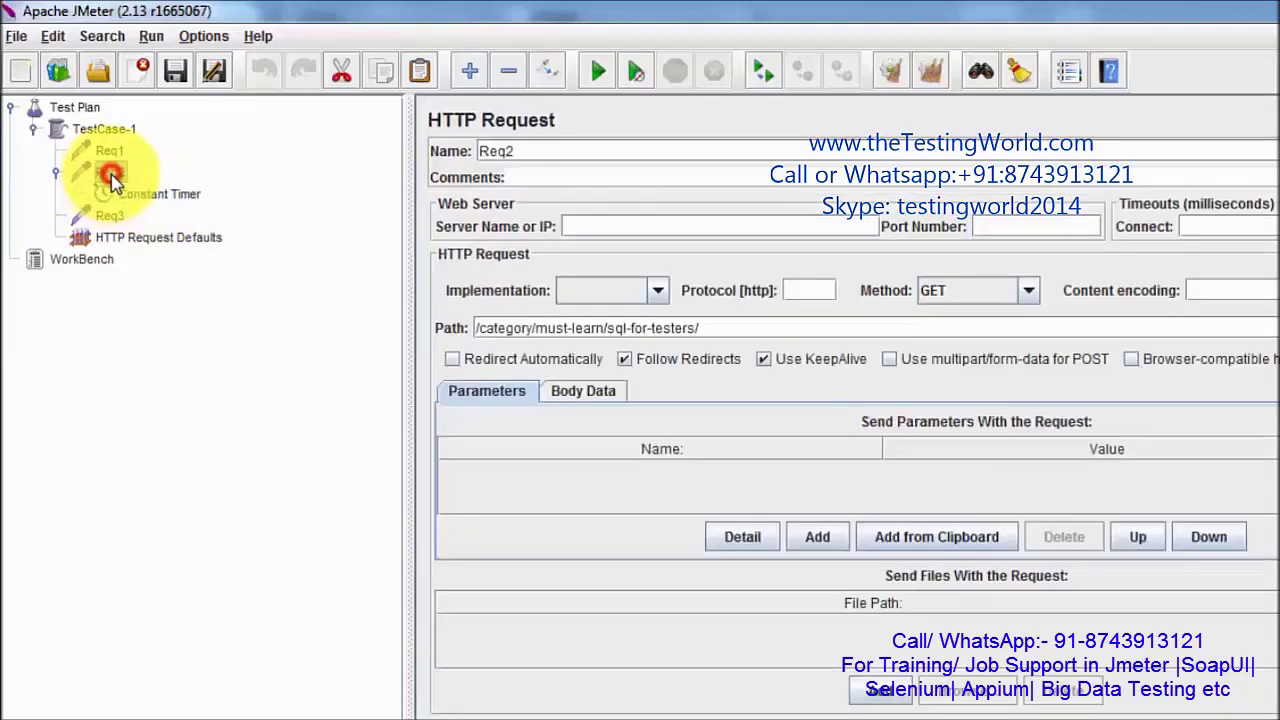
{"action": "left_click", "coordinate": [160, 195]}
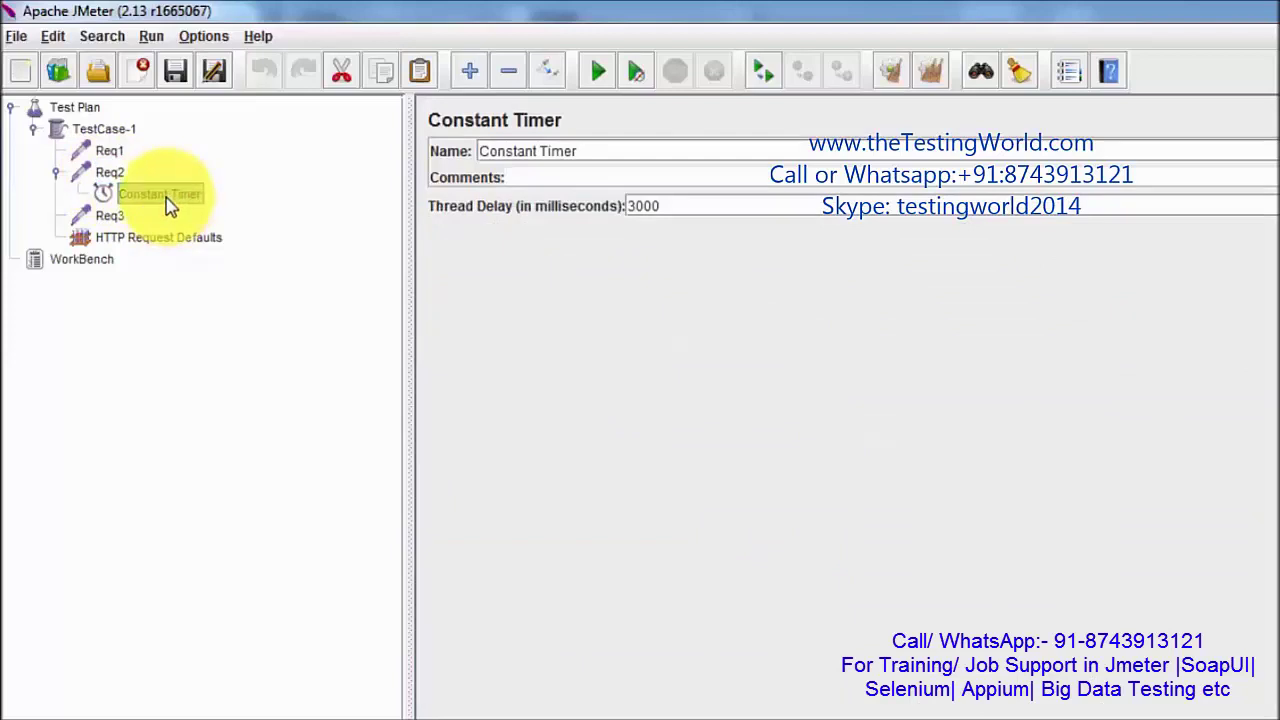
{"action": "left_click", "coordinate": [56, 174]}
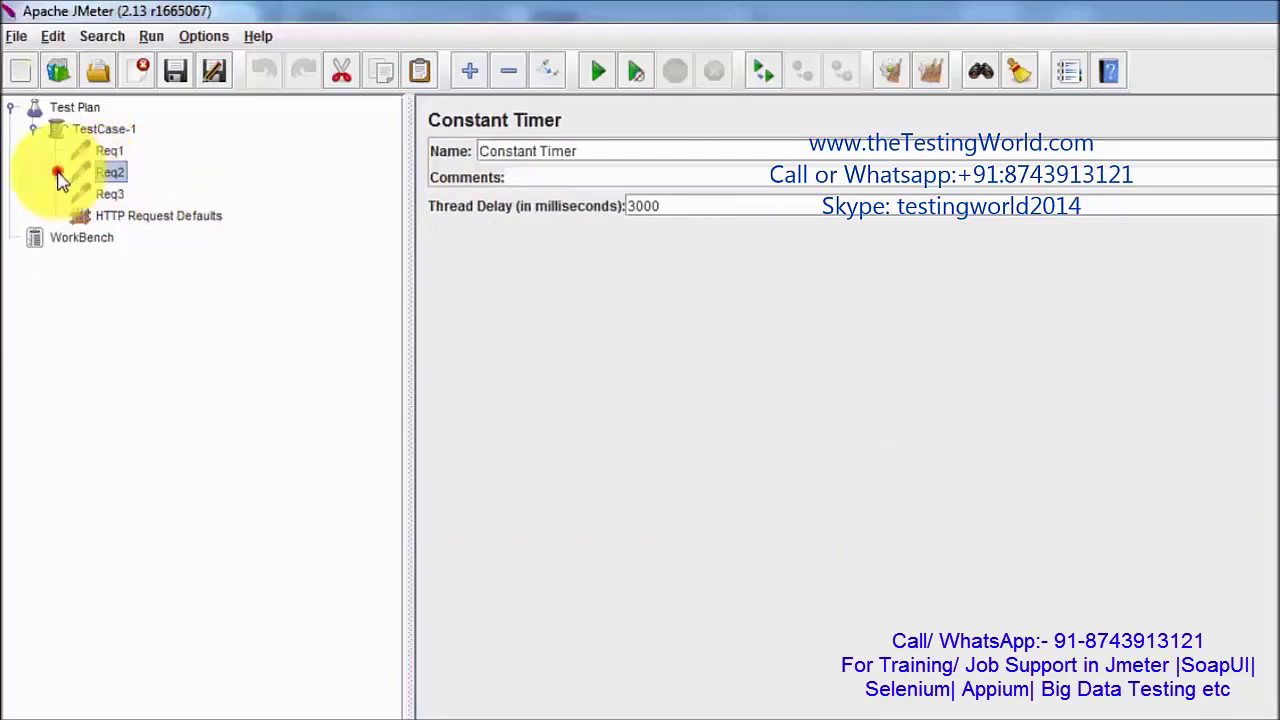
{"action": "left_click", "coordinate": [57, 175]}
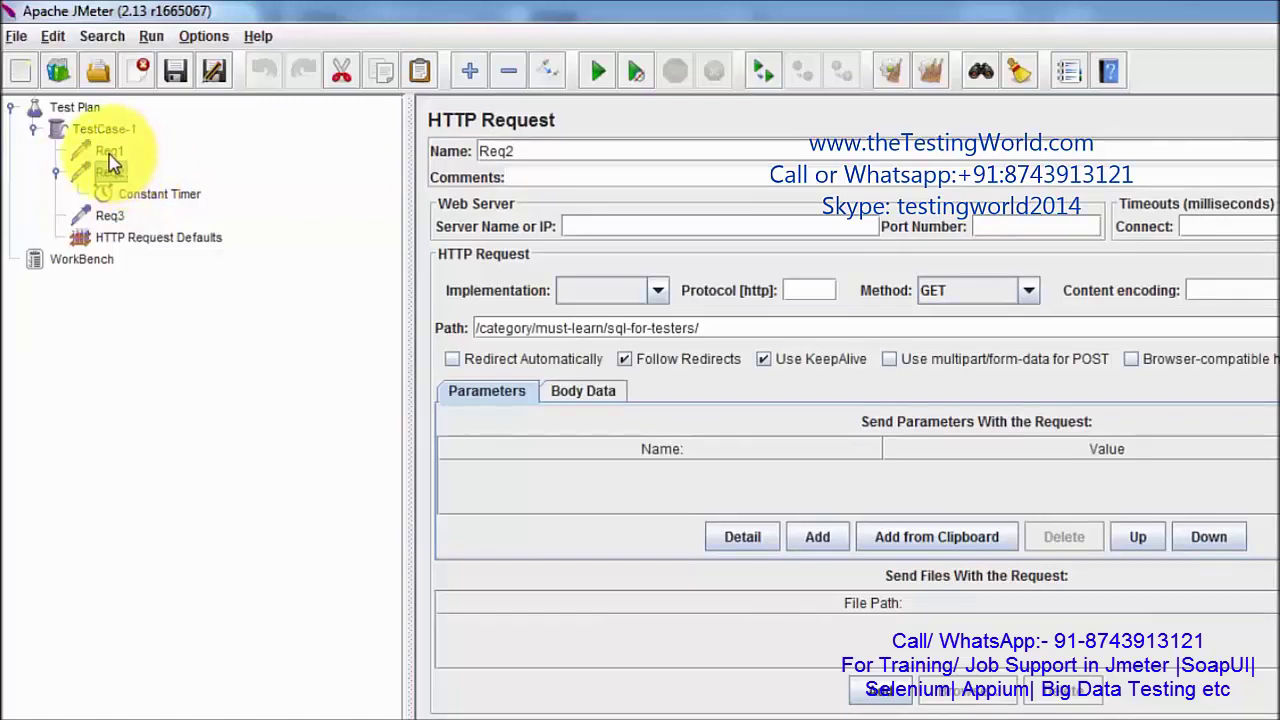
{"action": "left_click", "coordinate": [56, 173]}
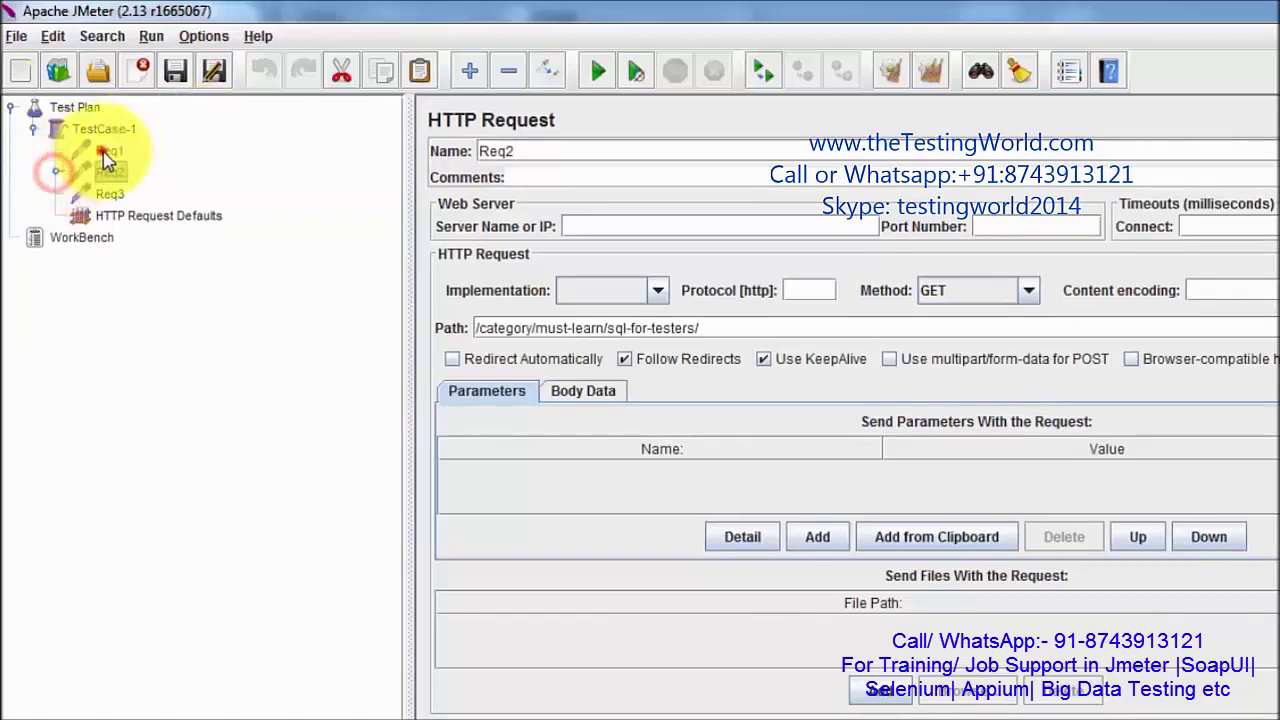
{"action": "left_click", "coordinate": [106, 153]}
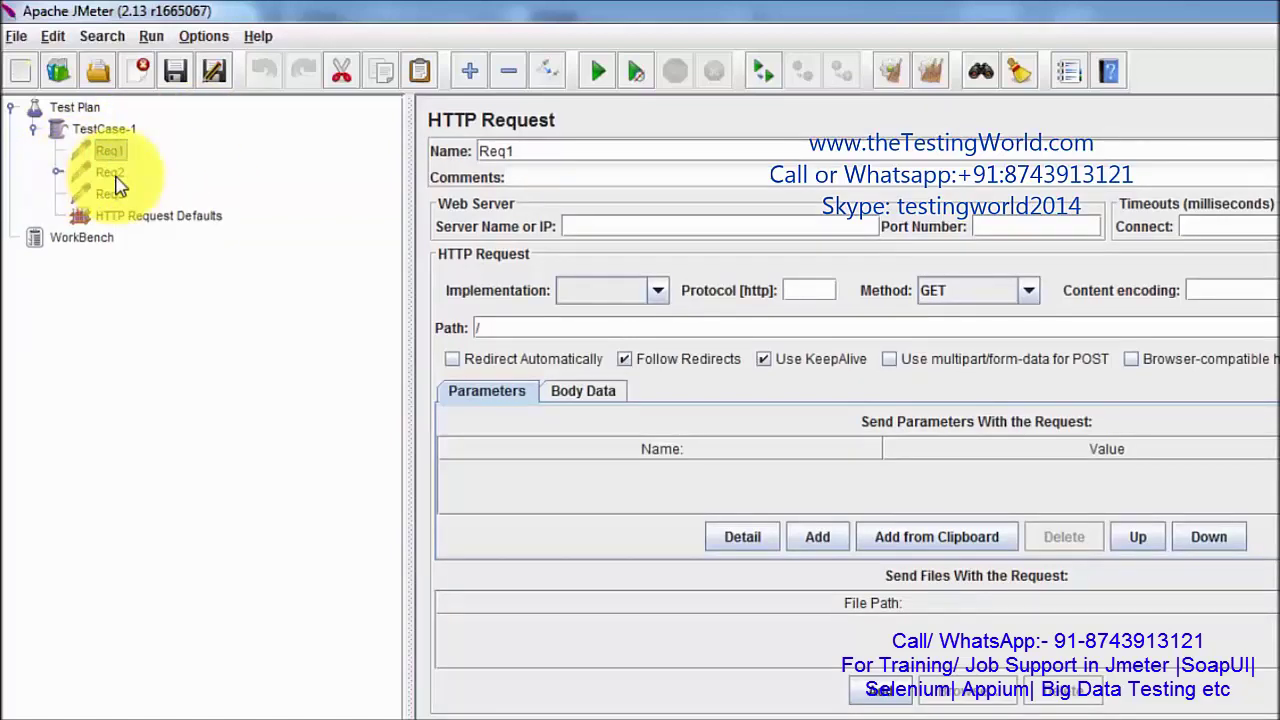
{"action": "left_click", "coordinate": [110, 172]}
{"action": "left_click", "coordinate": [57, 172]}
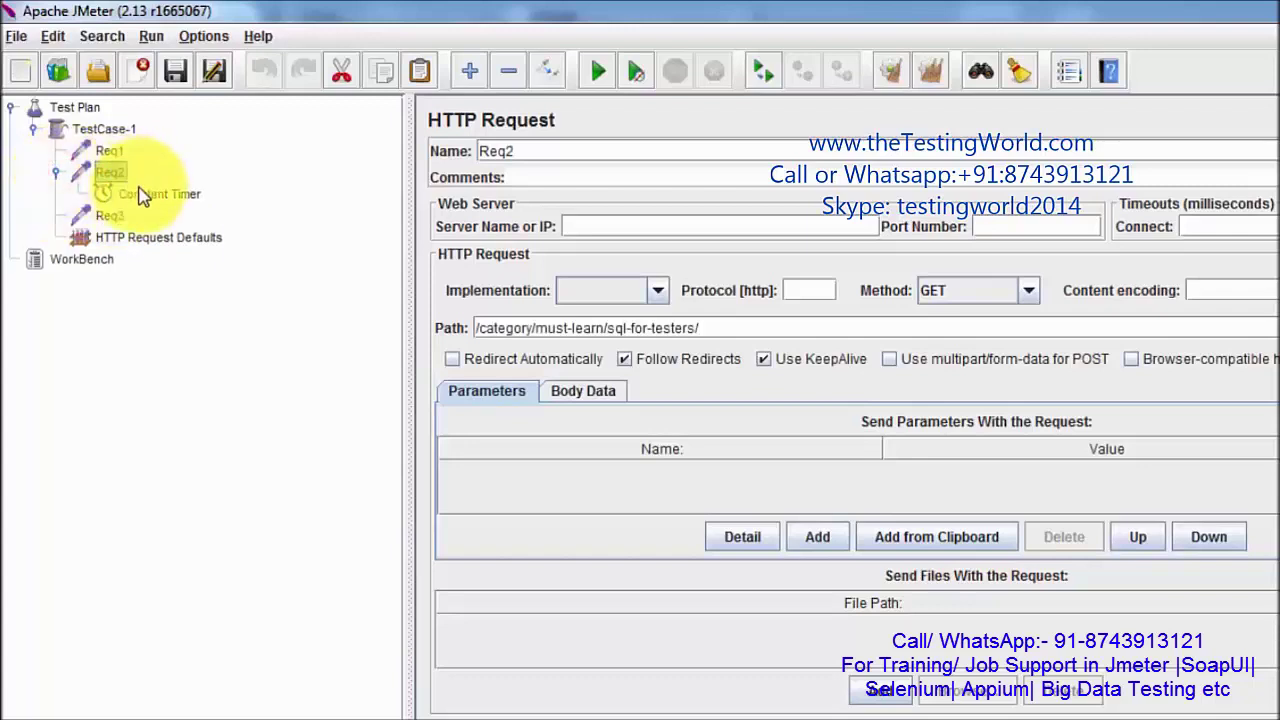
{"action": "left_click_drag", "start_coordinate": [138, 194], "coordinate": [143, 198]}
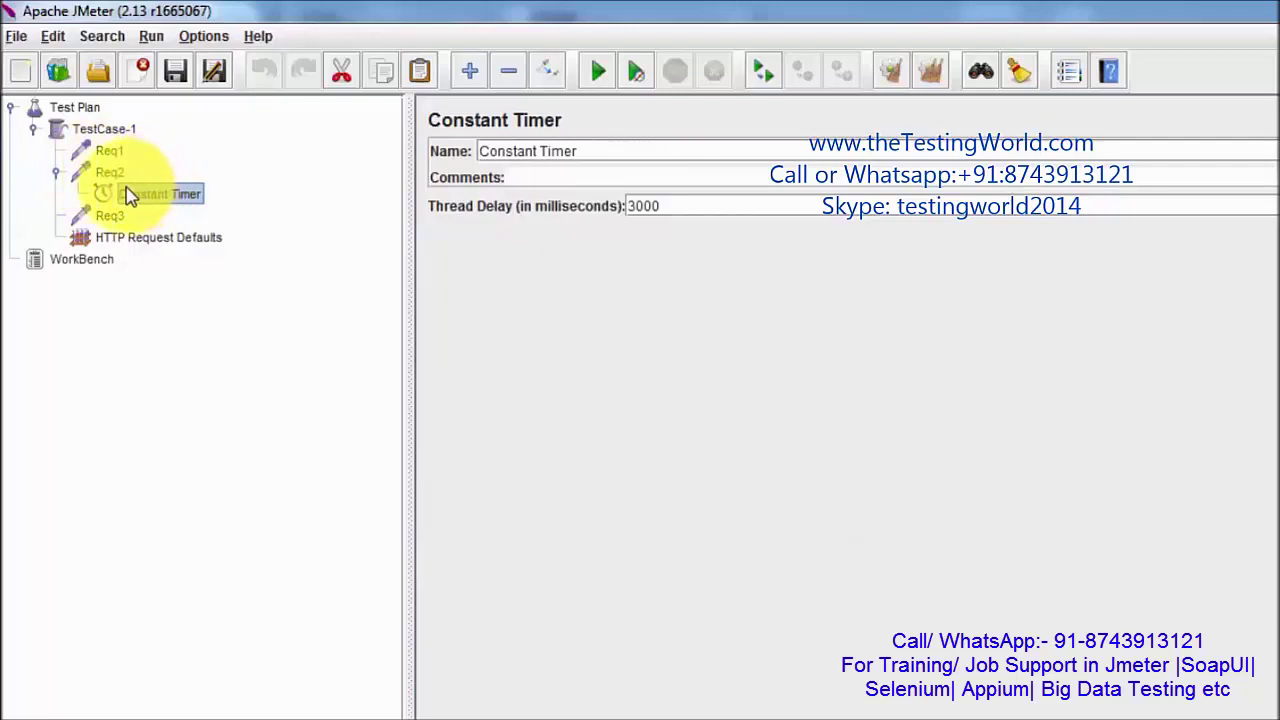
Add a Constant Timer under Req3 and set its thread delay to 3000 milliseconds.
{"action": "left_click_drag", "start_coordinate": [128, 194], "coordinate": [200, 202]}
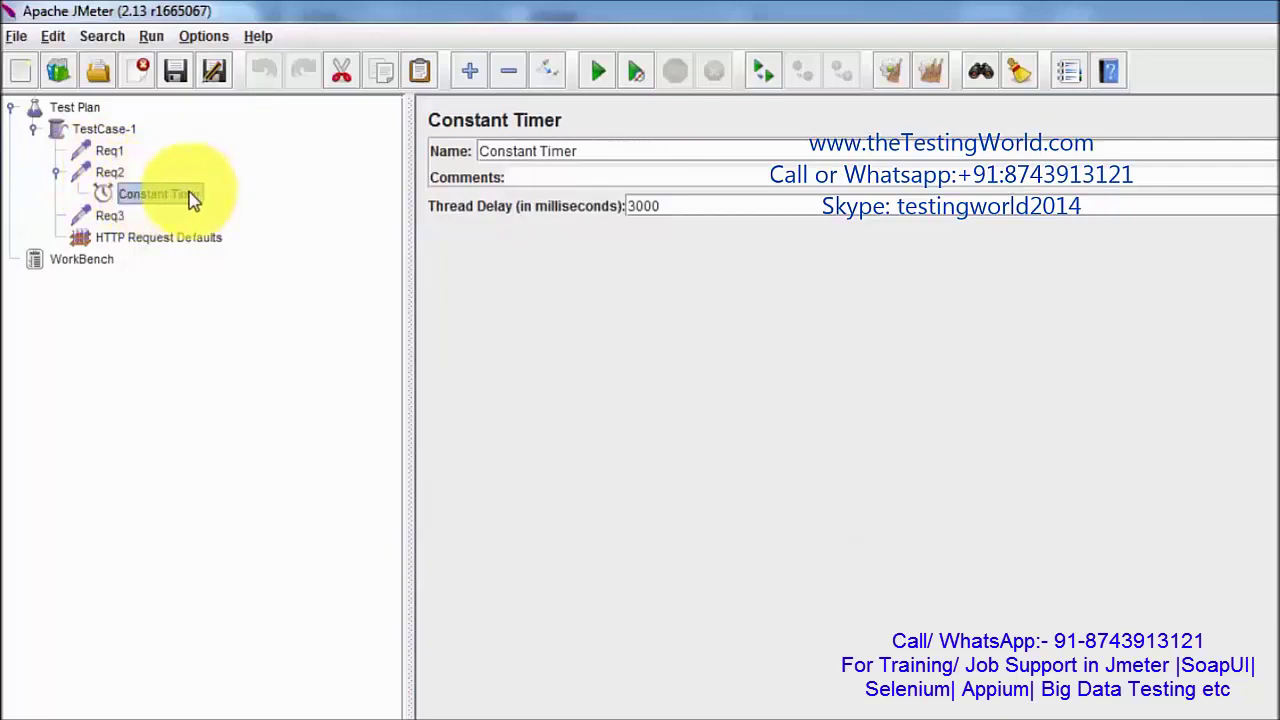
{"action": "left_click", "coordinate": [104, 176]}
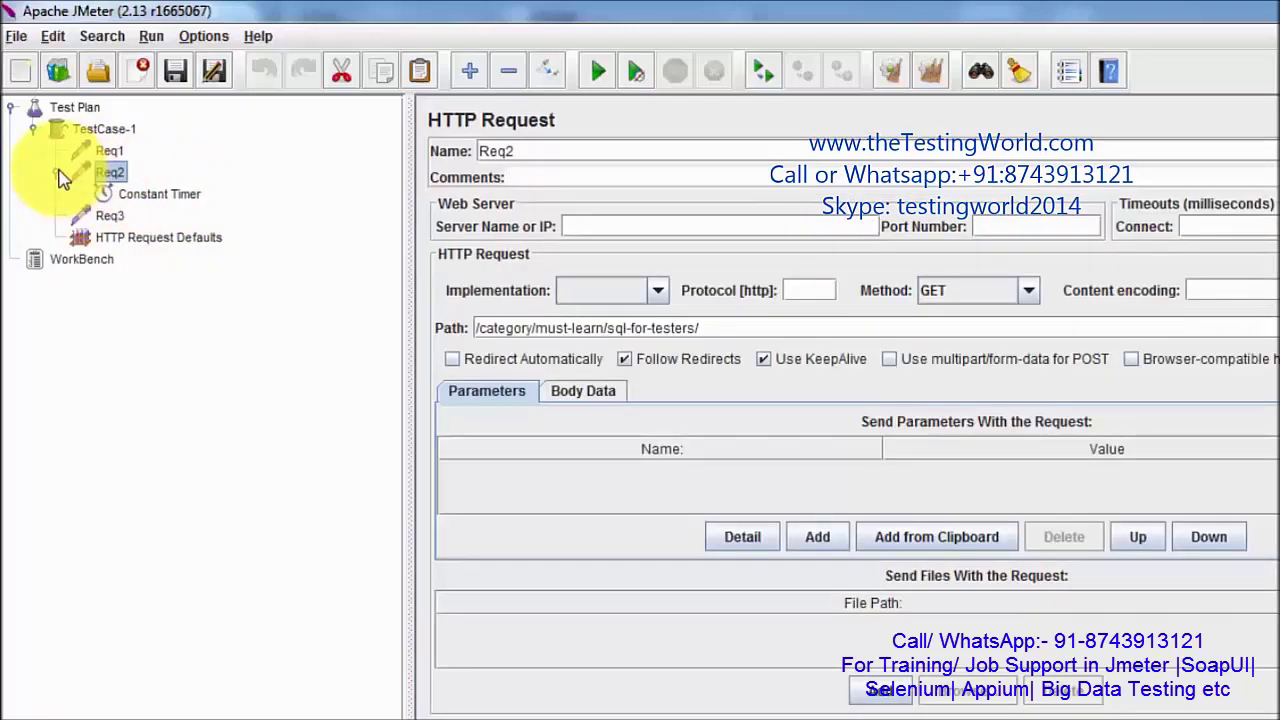
{"action": "left_click", "coordinate": [57, 172]}
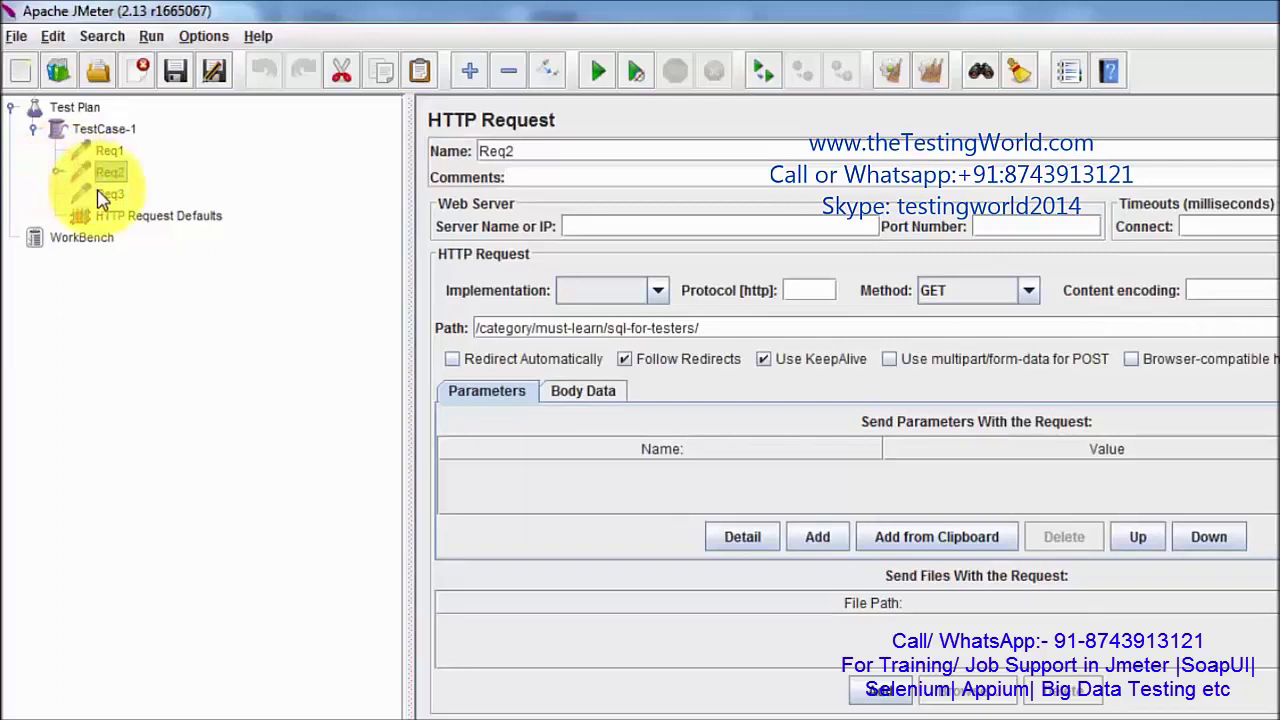
{"action": "left_click", "coordinate": [104, 194]}
{"action": "right_click", "coordinate": [108, 194]}
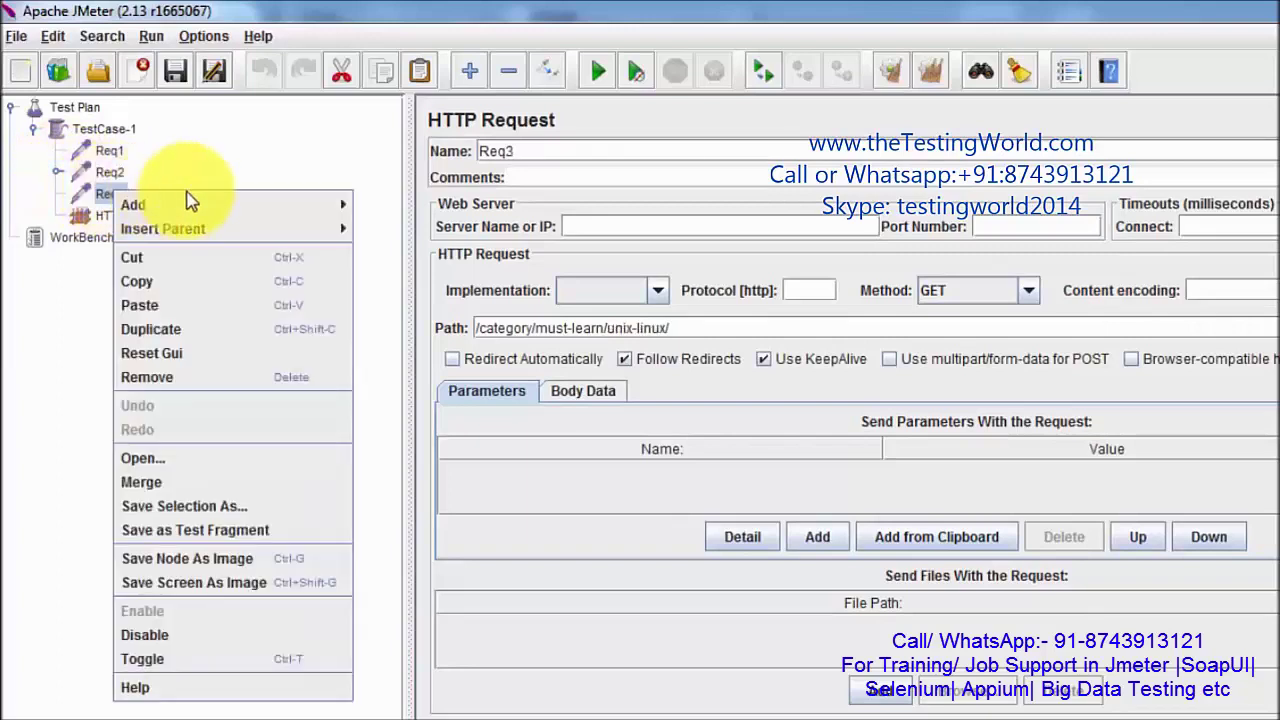
{"action": "mouse_move", "coordinate": [191, 200]}
{"action": "mouse_move", "coordinate": [390, 226]}
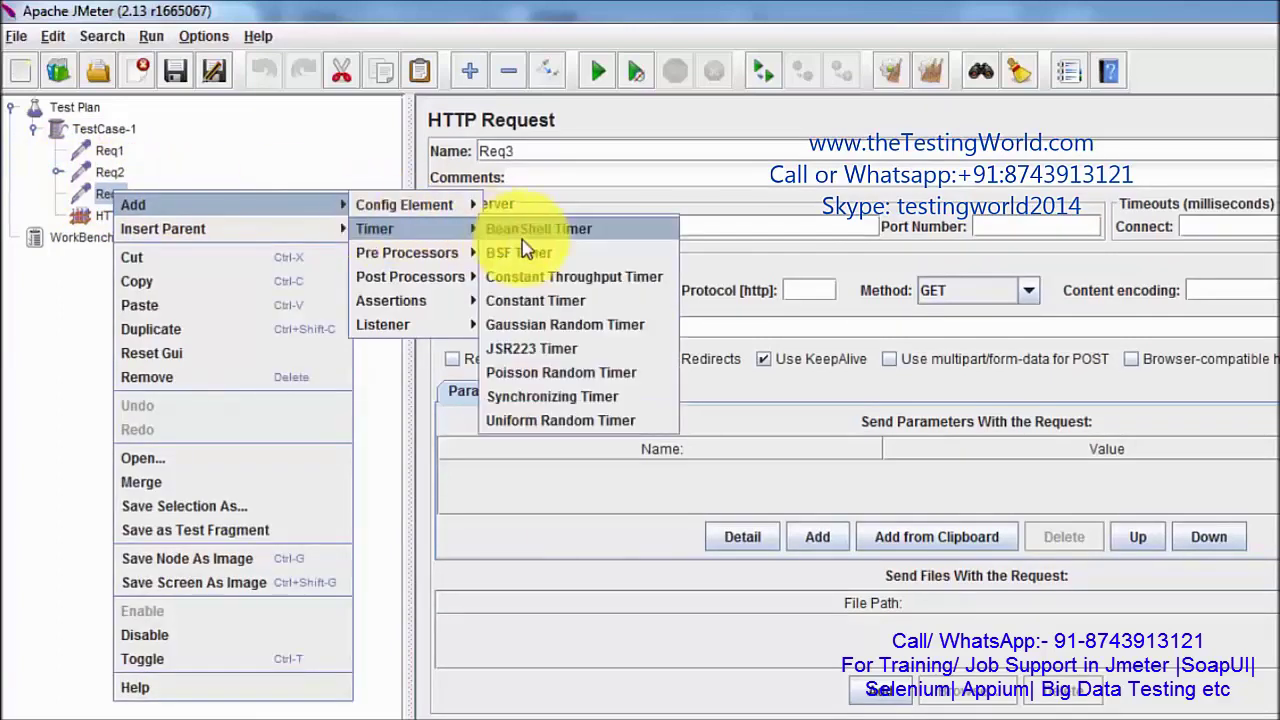
{"action": "left_click", "coordinate": [535, 306]}
{"action": "left_click", "coordinate": [678, 205]}
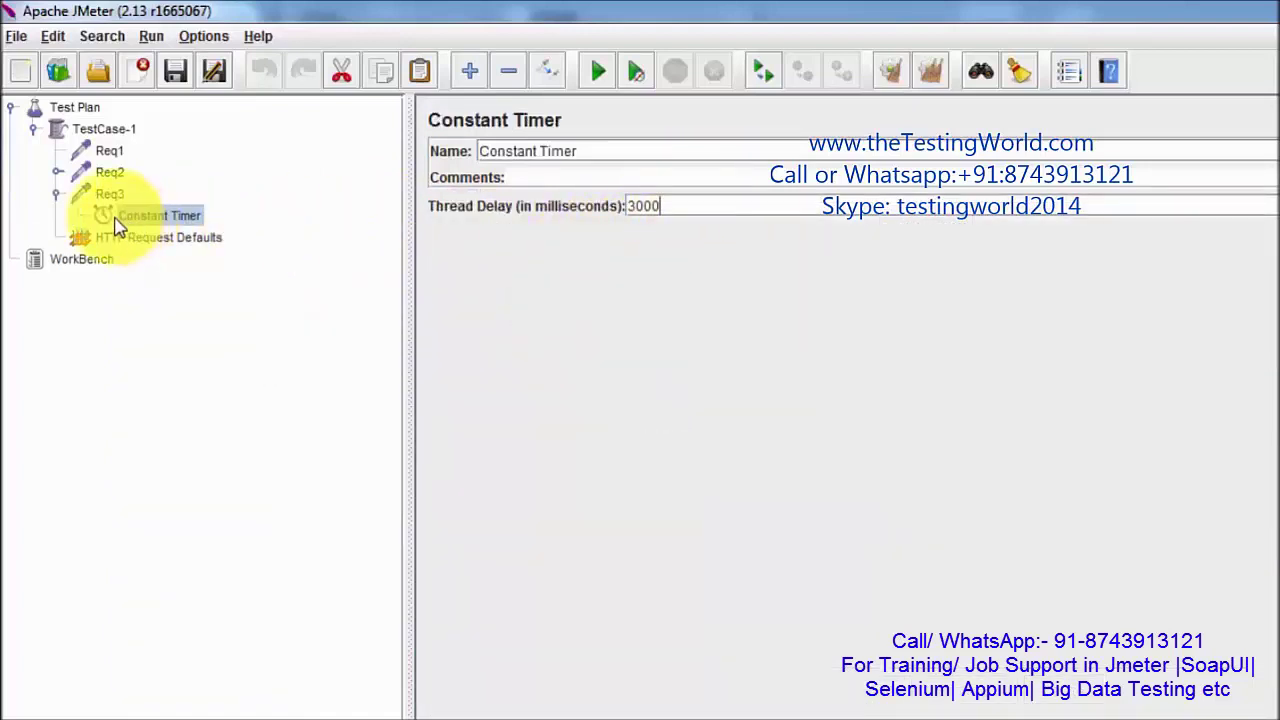
Examine the test plan tree to compare Req1 with Req2 and Req3 and their child Constant Timers.
{"action": "left_click", "coordinate": [56, 196]}
{"action": "left_click", "coordinate": [56, 196]}
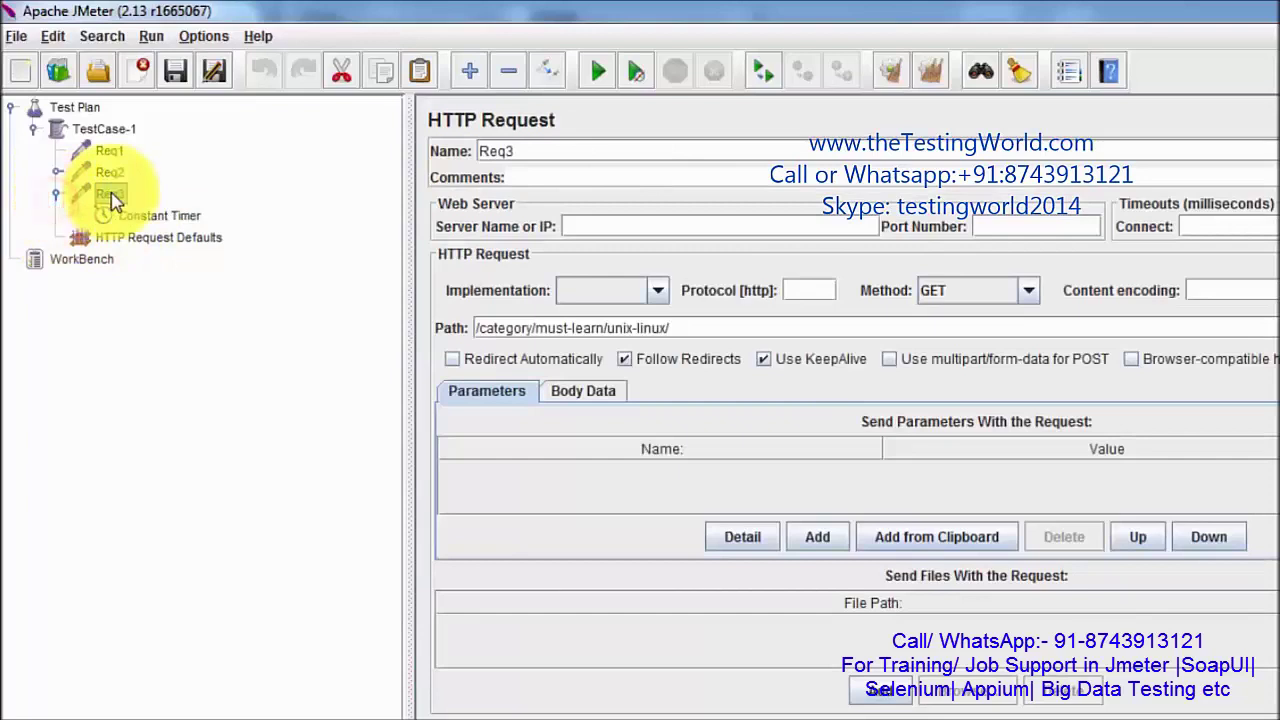
{"action": "left_click", "coordinate": [58, 173]}
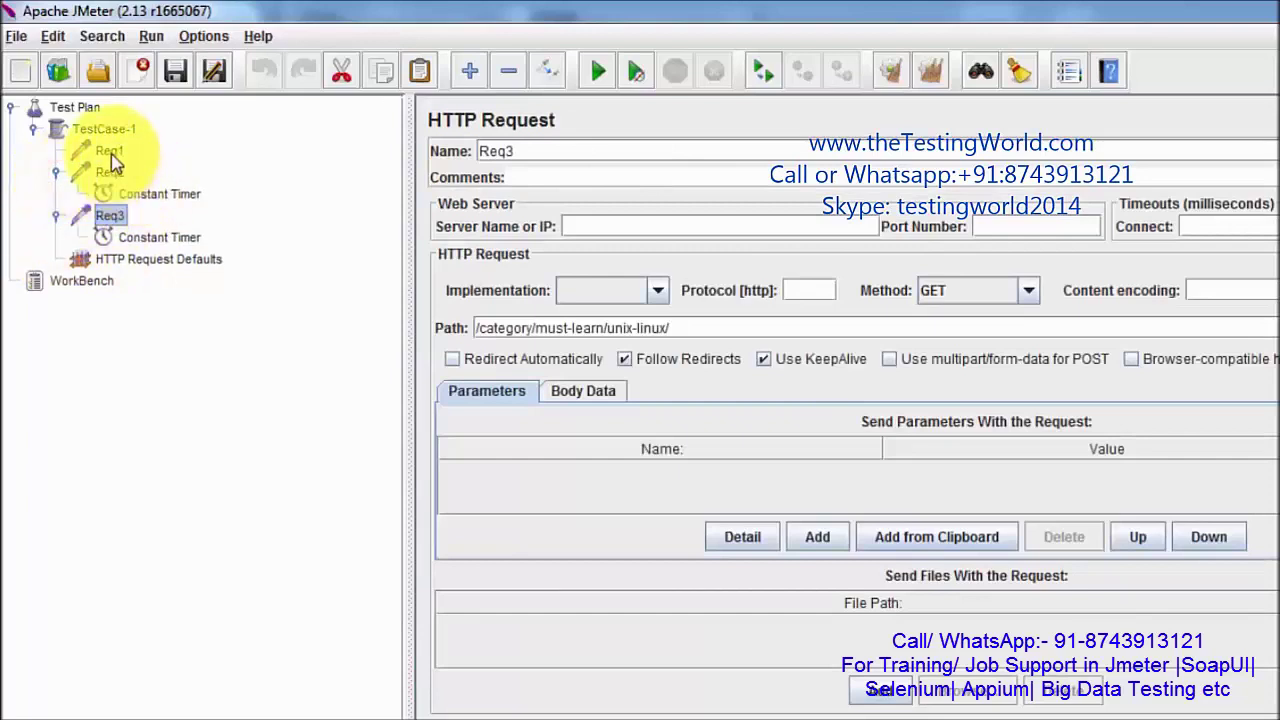
{"action": "left_click", "coordinate": [110, 153]}
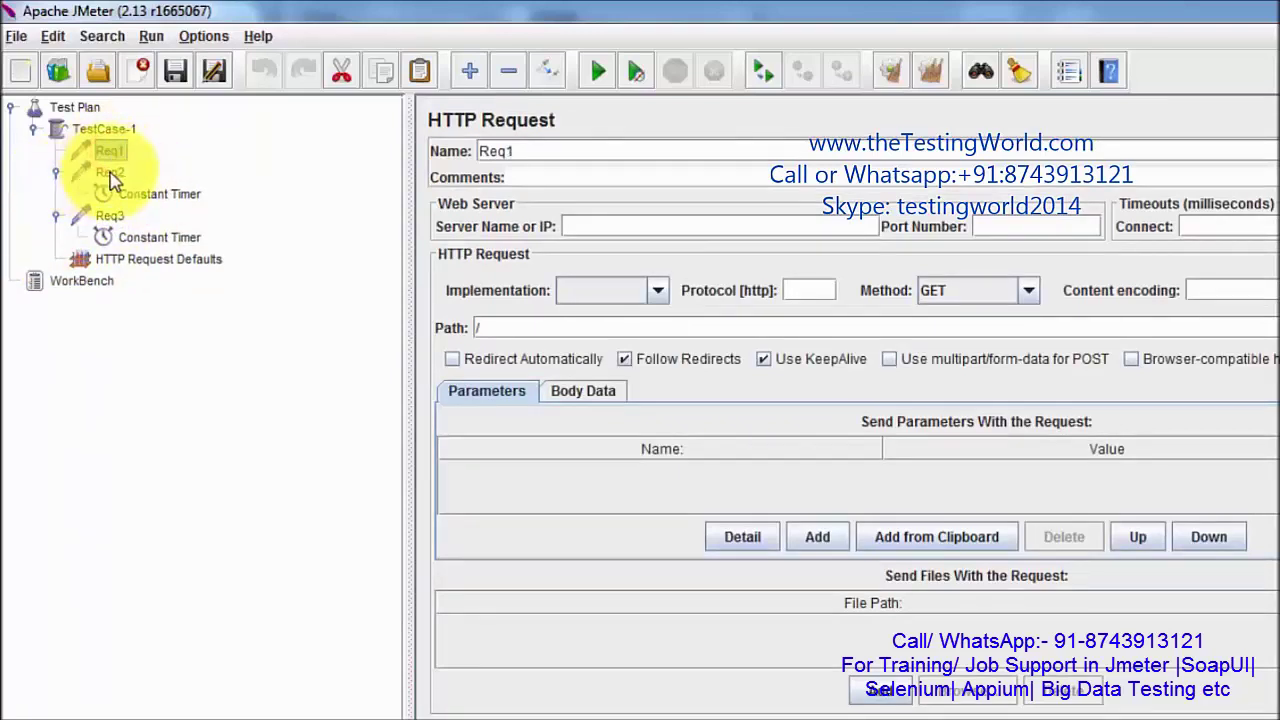
{"action": "left_click", "coordinate": [111, 176]}
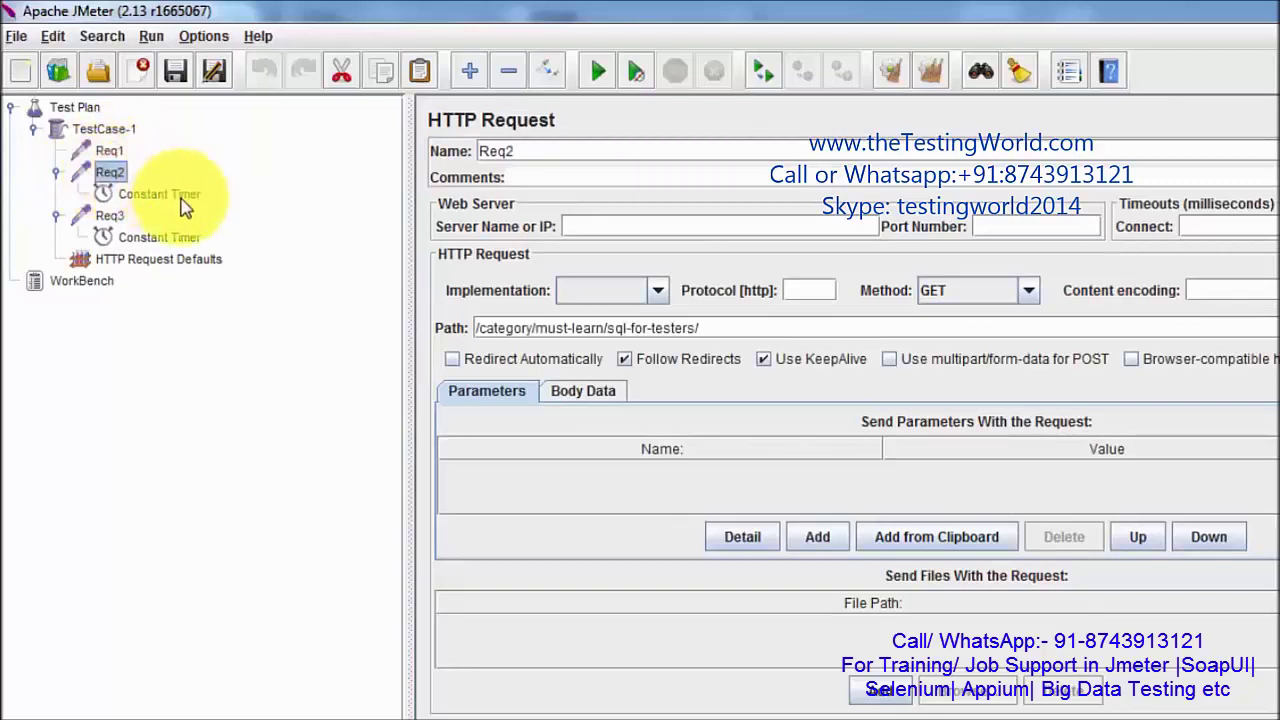
{"action": "left_click", "coordinate": [182, 200]}
{"action": "left_click", "coordinate": [107, 172]}
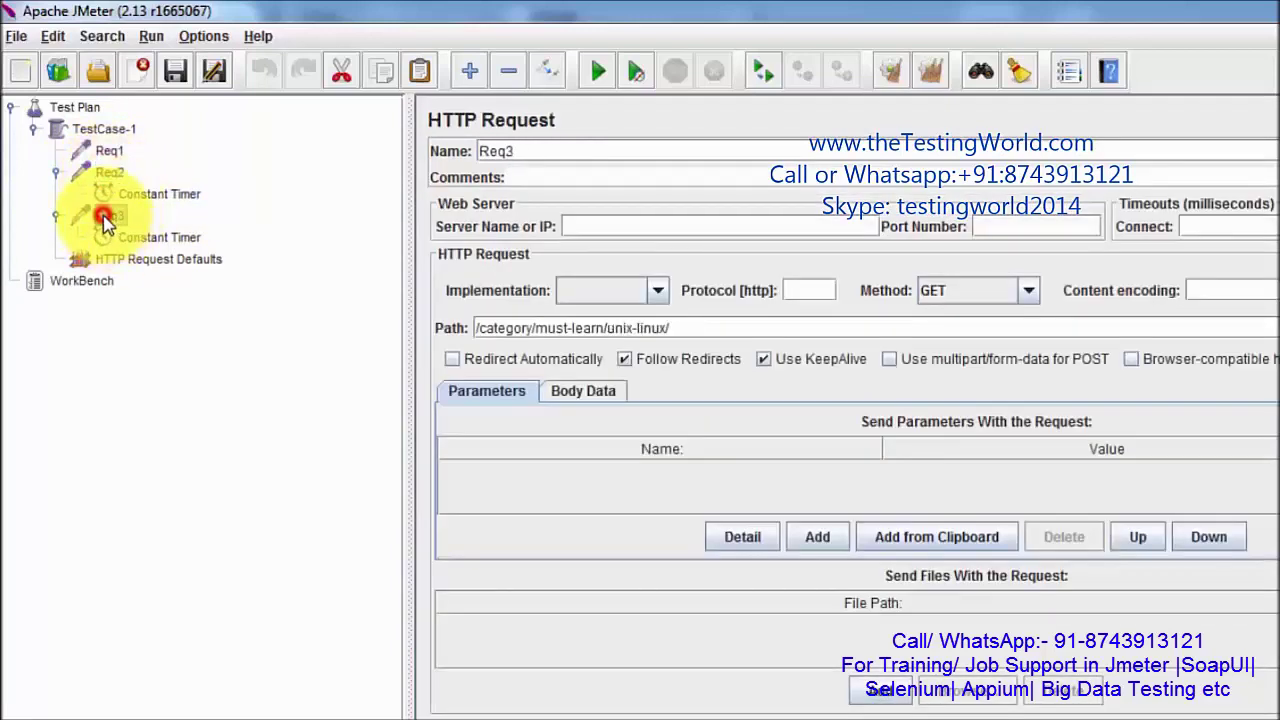
{"action": "left_click", "coordinate": [160, 237]}
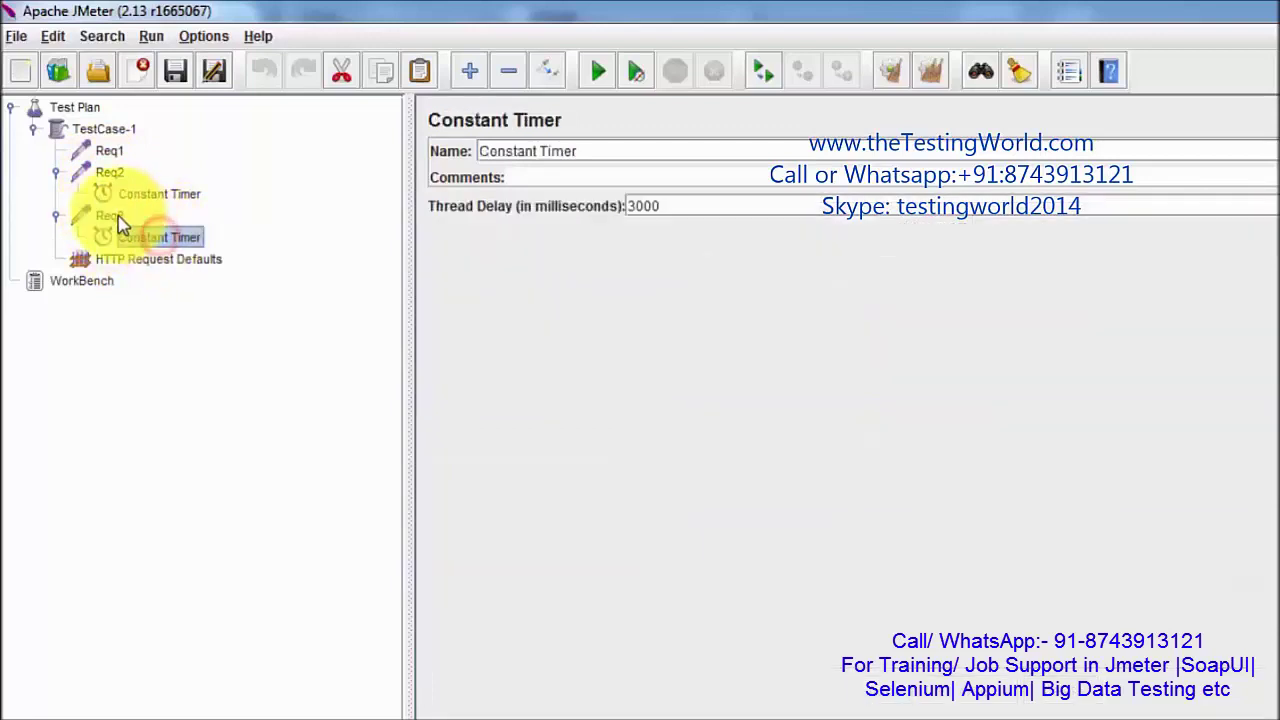
{"action": "left_click", "coordinate": [114, 218]}
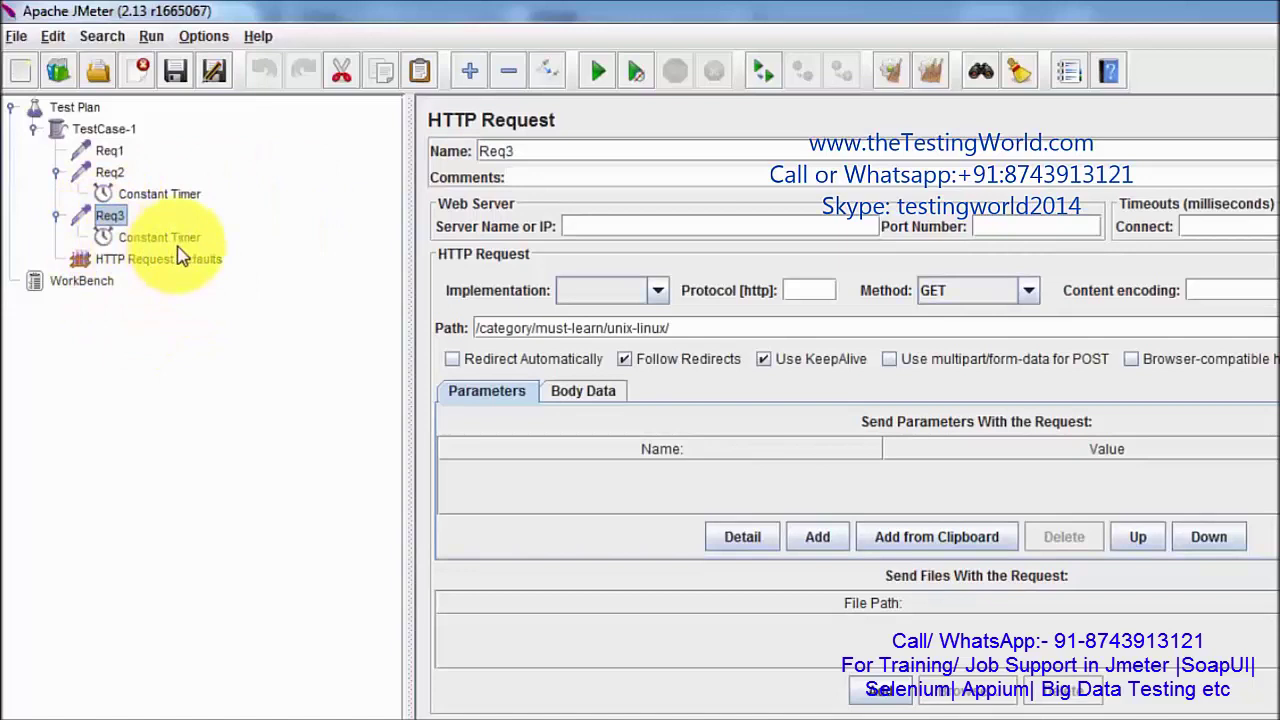
{"action": "left_click", "coordinate": [114, 176]}
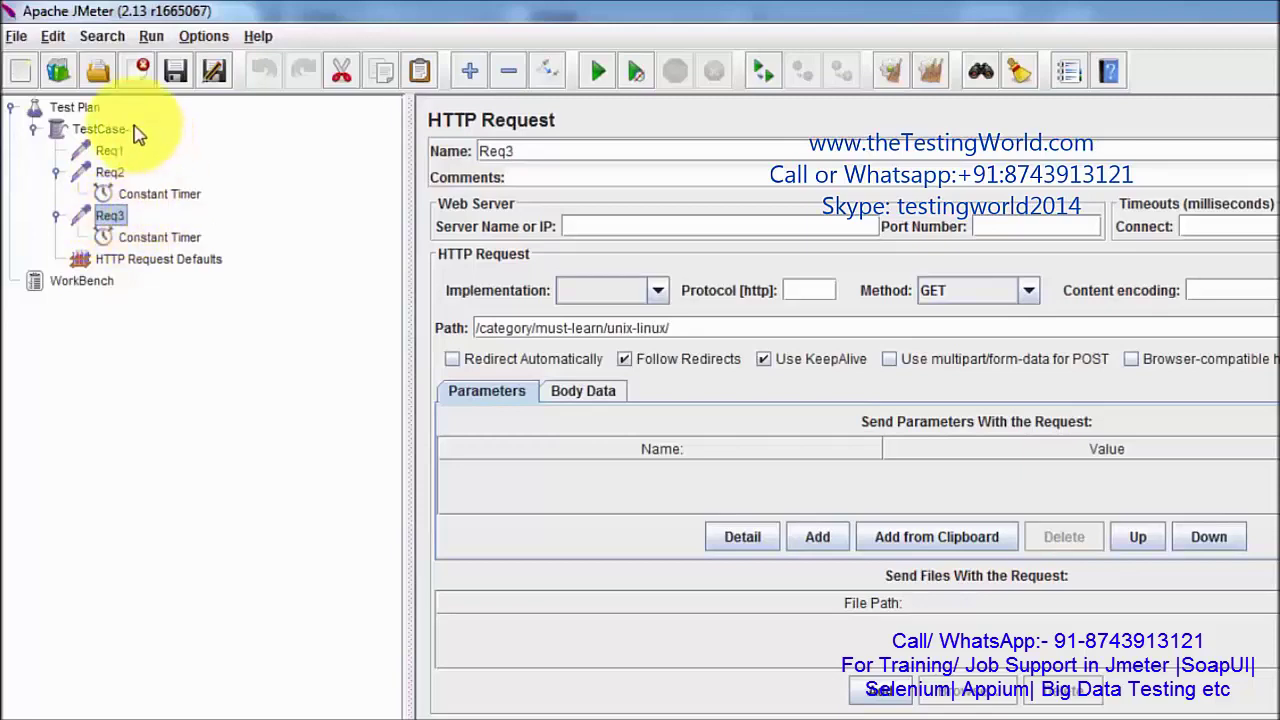
Review Case1's waiting time and tabular report and graph requirements in the Word document, and return to JMeter.
{"action": "key", "text": "alt+Tab"}
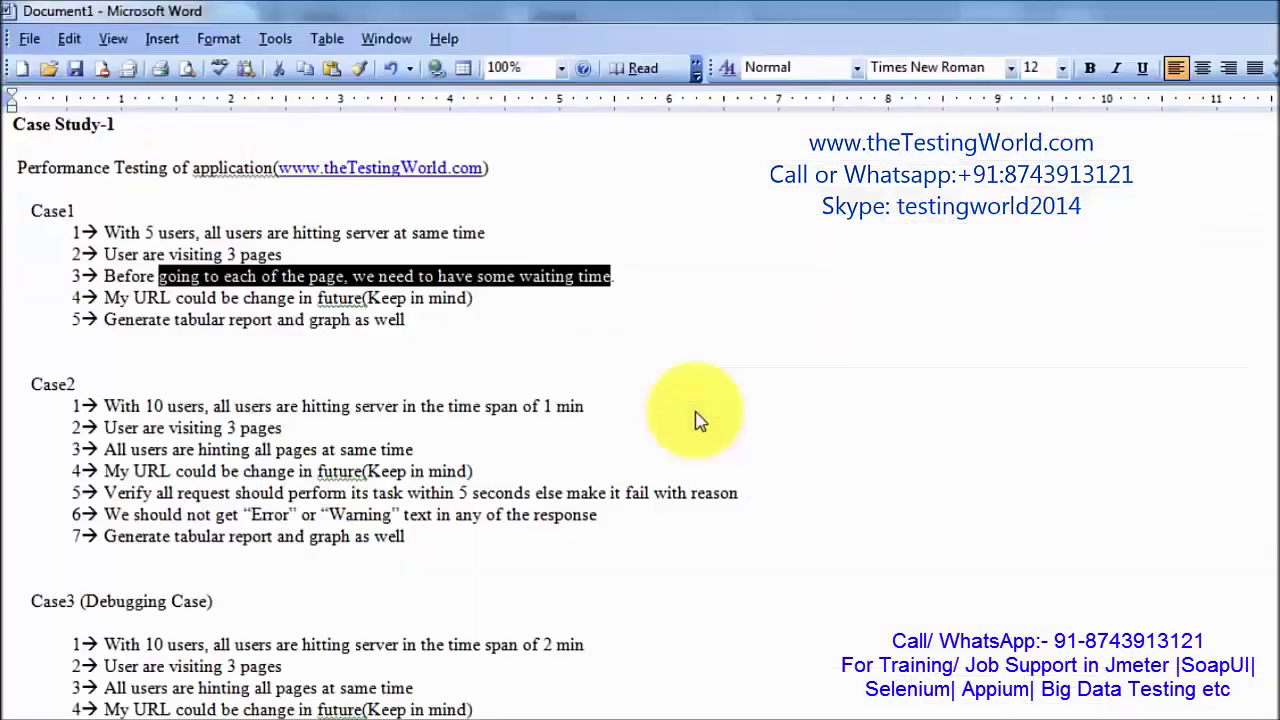
{"action": "left_click", "coordinate": [651, 389]}
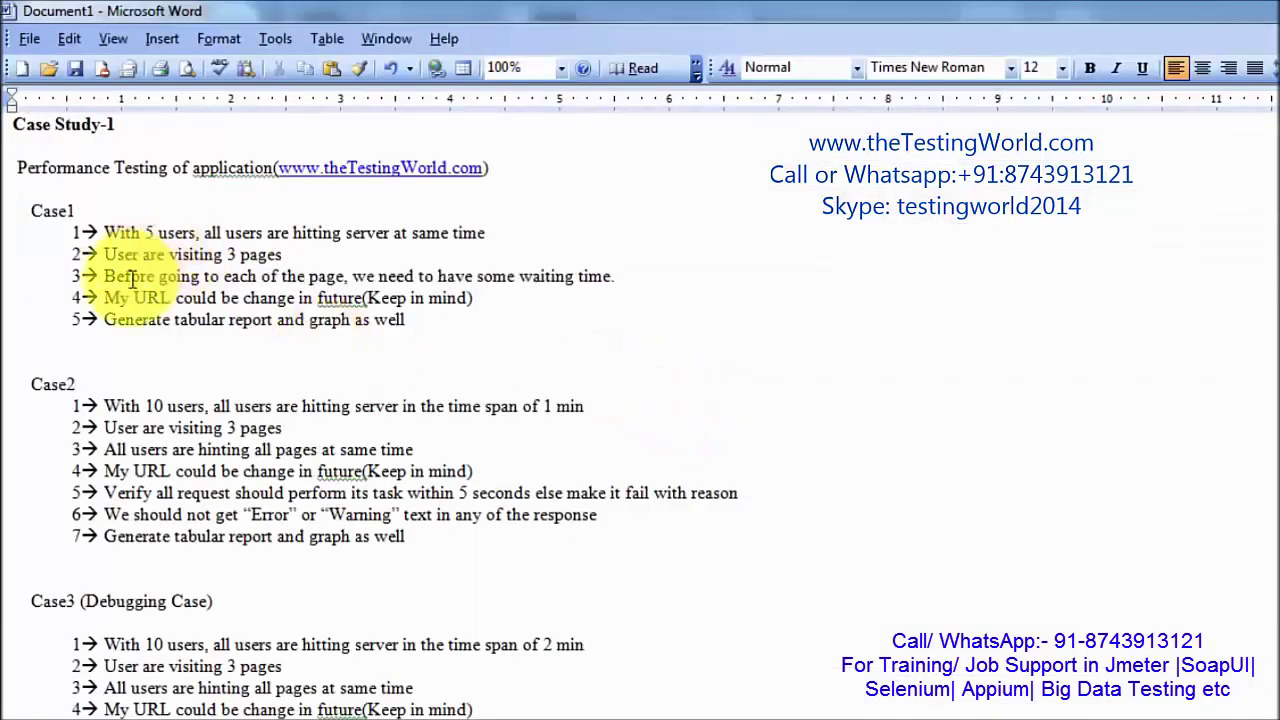
{"action": "left_click_drag", "start_coordinate": [104, 277], "coordinate": [514, 286]}
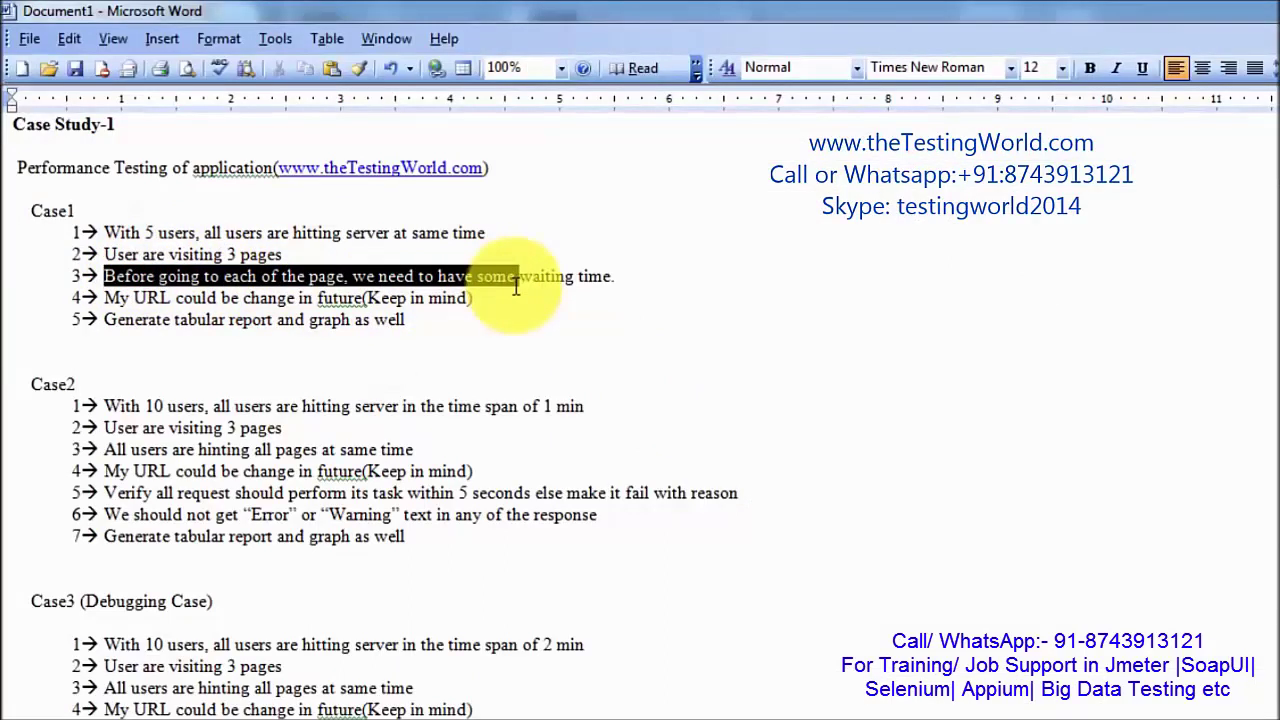
{"action": "left_click", "coordinate": [416, 322]}
{"action": "left_click_drag", "start_coordinate": [368, 330], "coordinate": [166, 319]}
{"action": "key", "text": "alt+Tab"}
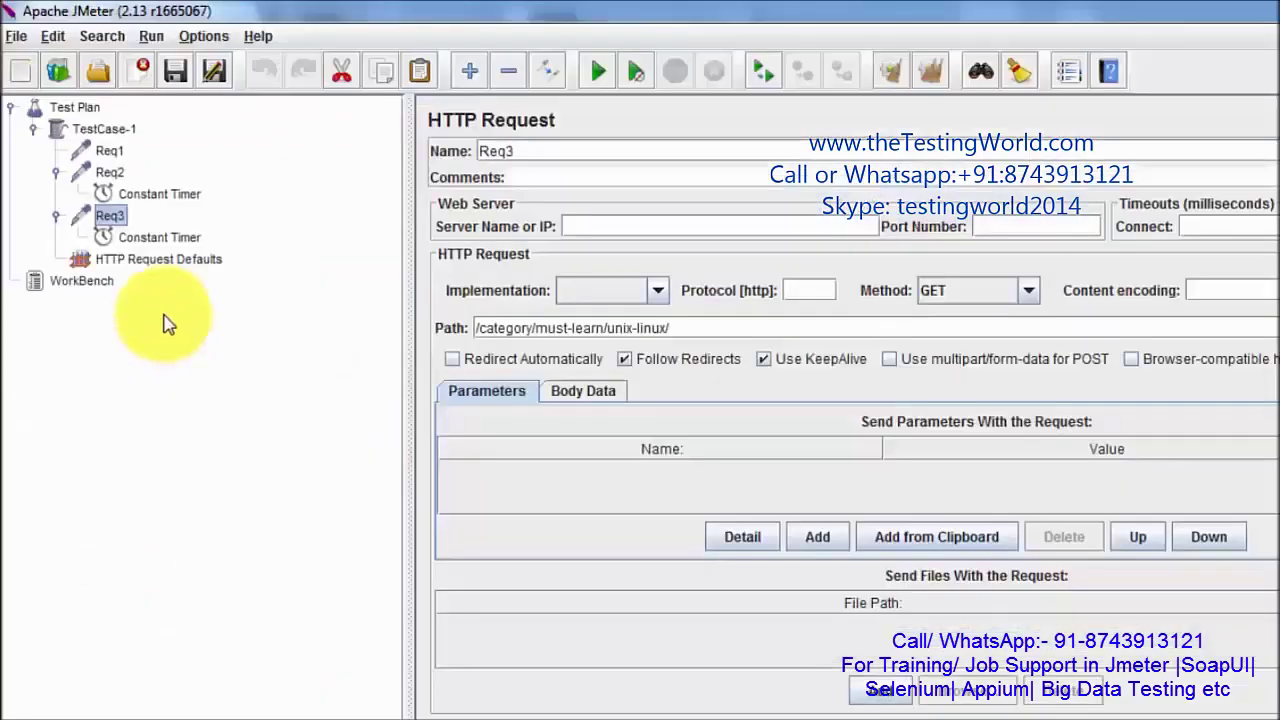
Collapse Req2 and Req3 in the tree and add an Aggregate Graph listener to the TestCase-1 thread group.
{"action": "left_click", "coordinate": [57, 172]}
{"action": "left_click", "coordinate": [57, 194]}
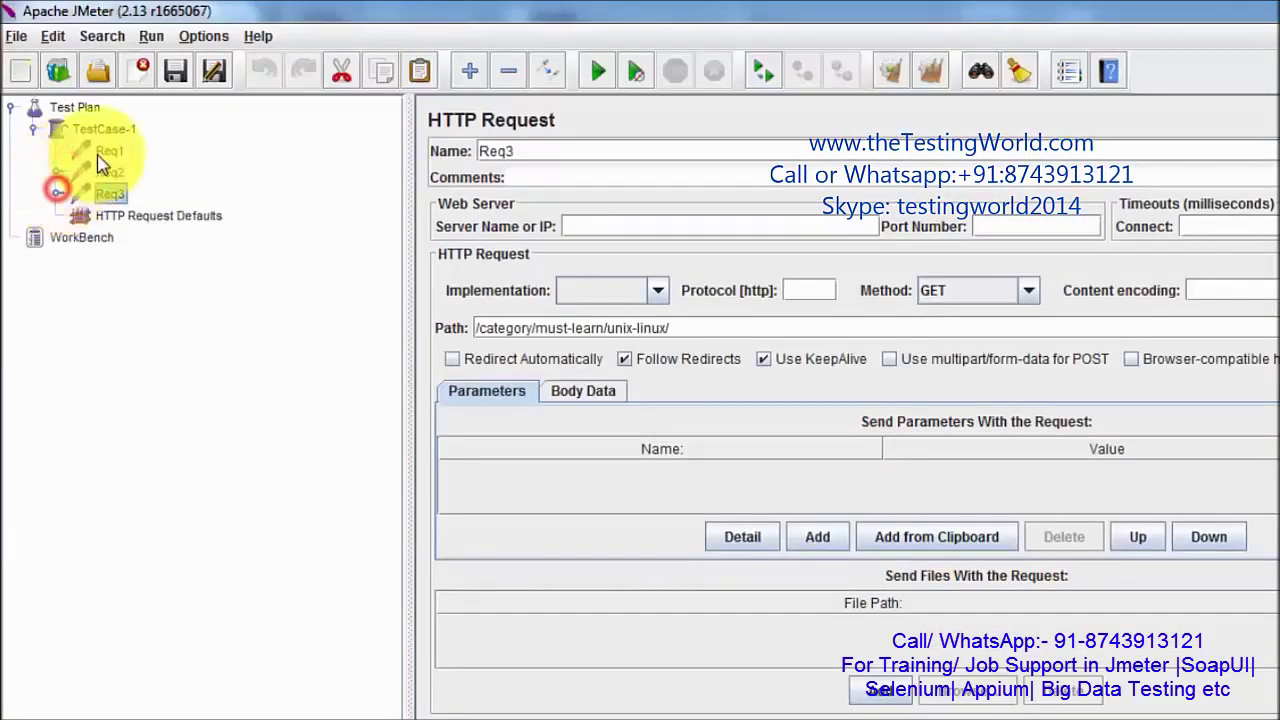
{"action": "right_click", "coordinate": [115, 130]}
{"action": "mouse_move", "coordinate": [157, 148]}
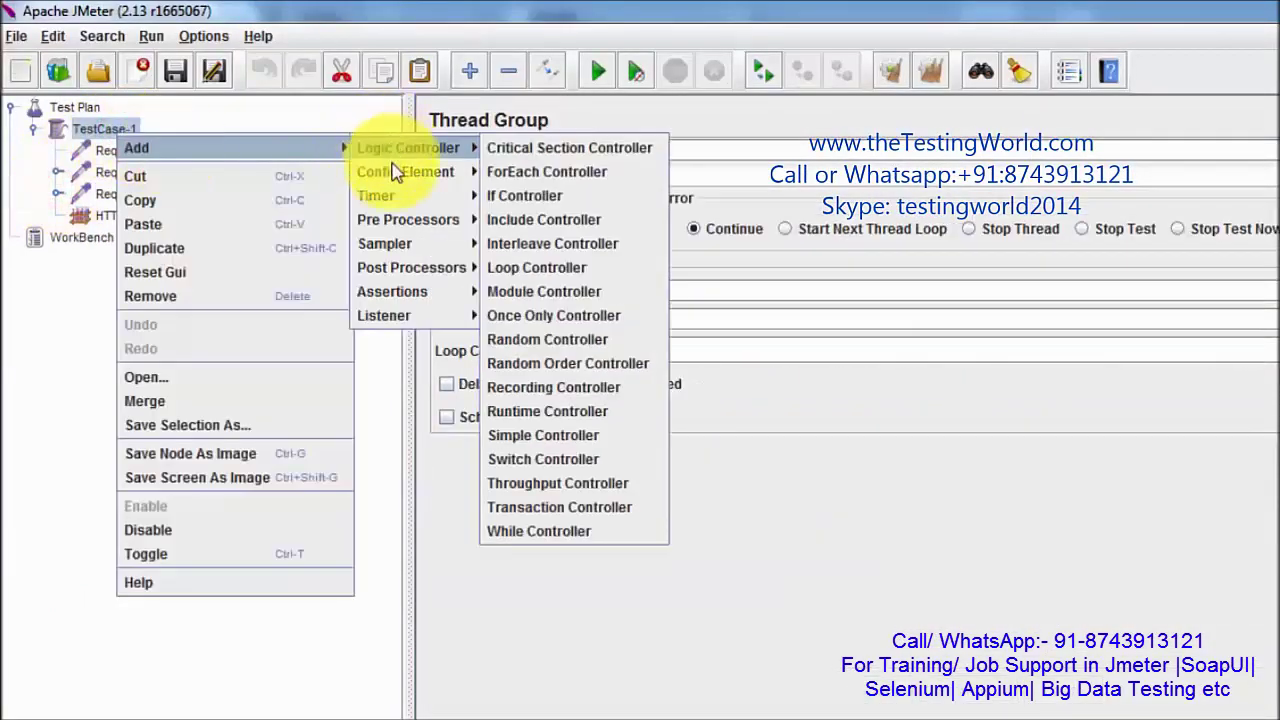
{"action": "mouse_move", "coordinate": [404, 316]}
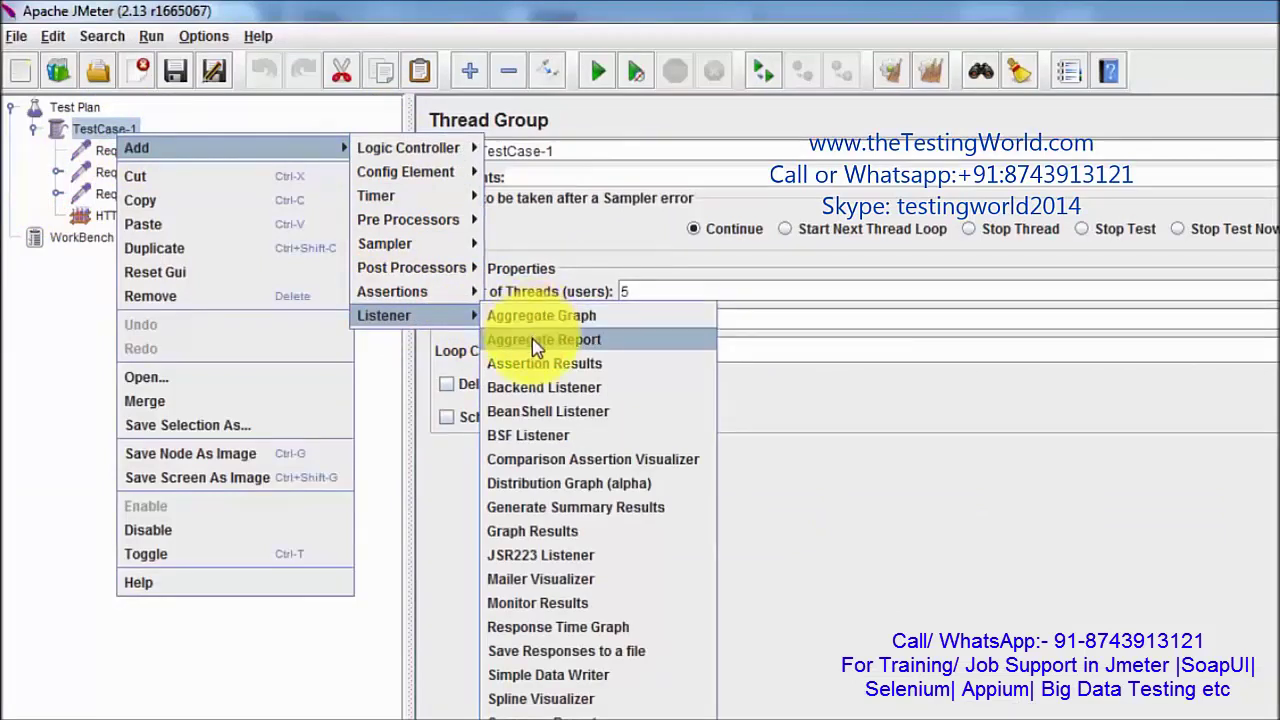
{"action": "left_click", "coordinate": [560, 318]}
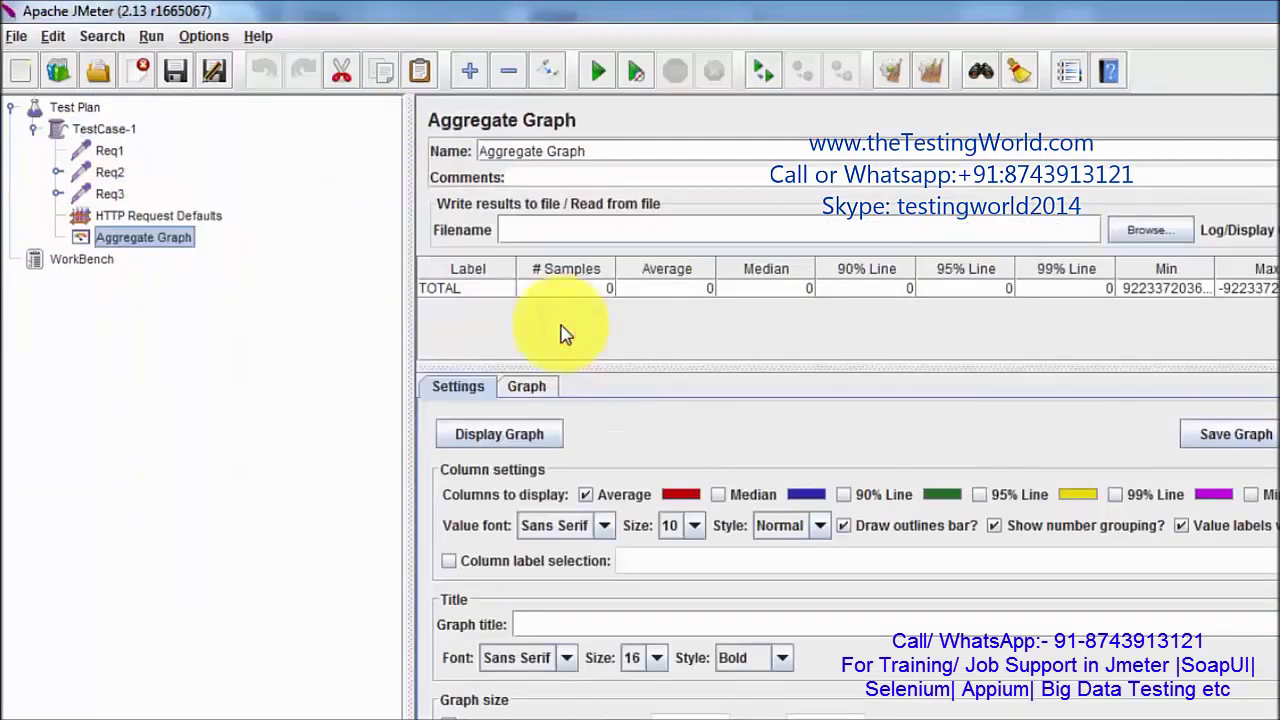
Save the test plan as CaseStudy1.jmx in the bin folder.
{"action": "left_click", "coordinate": [178, 74]}
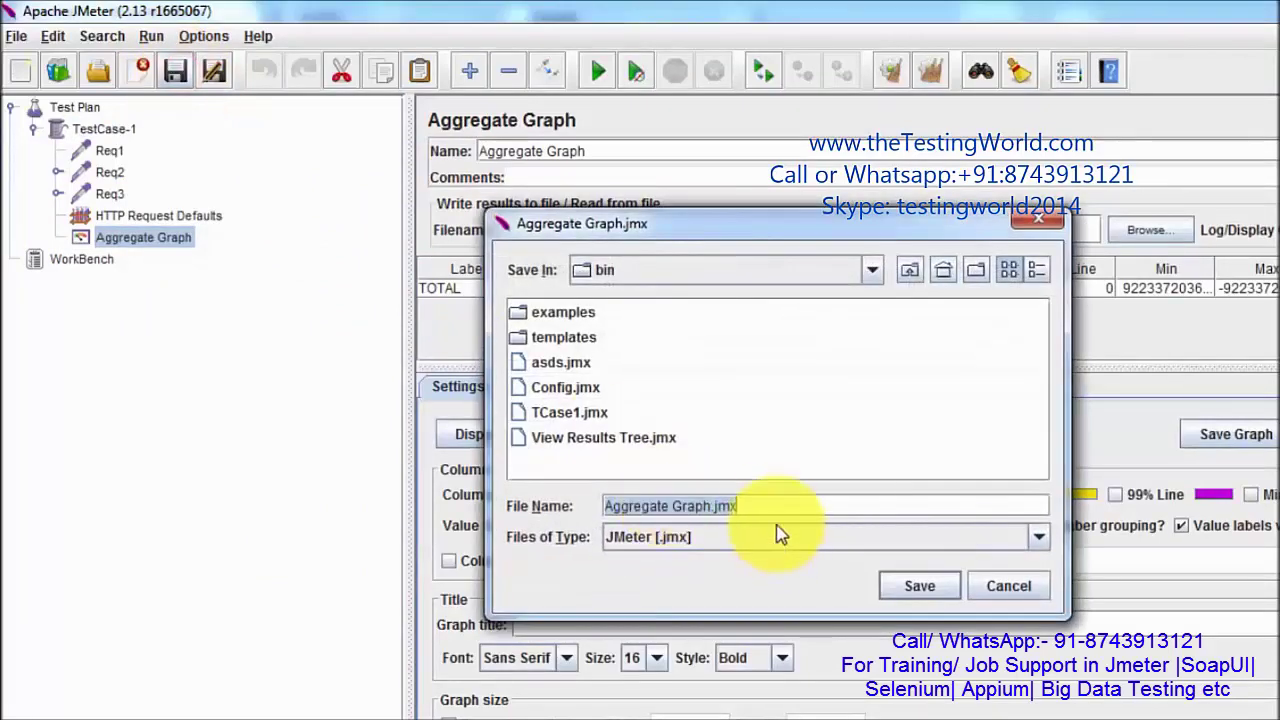
{"action": "left_click_drag", "start_coordinate": [733, 506], "coordinate": [528, 500]}
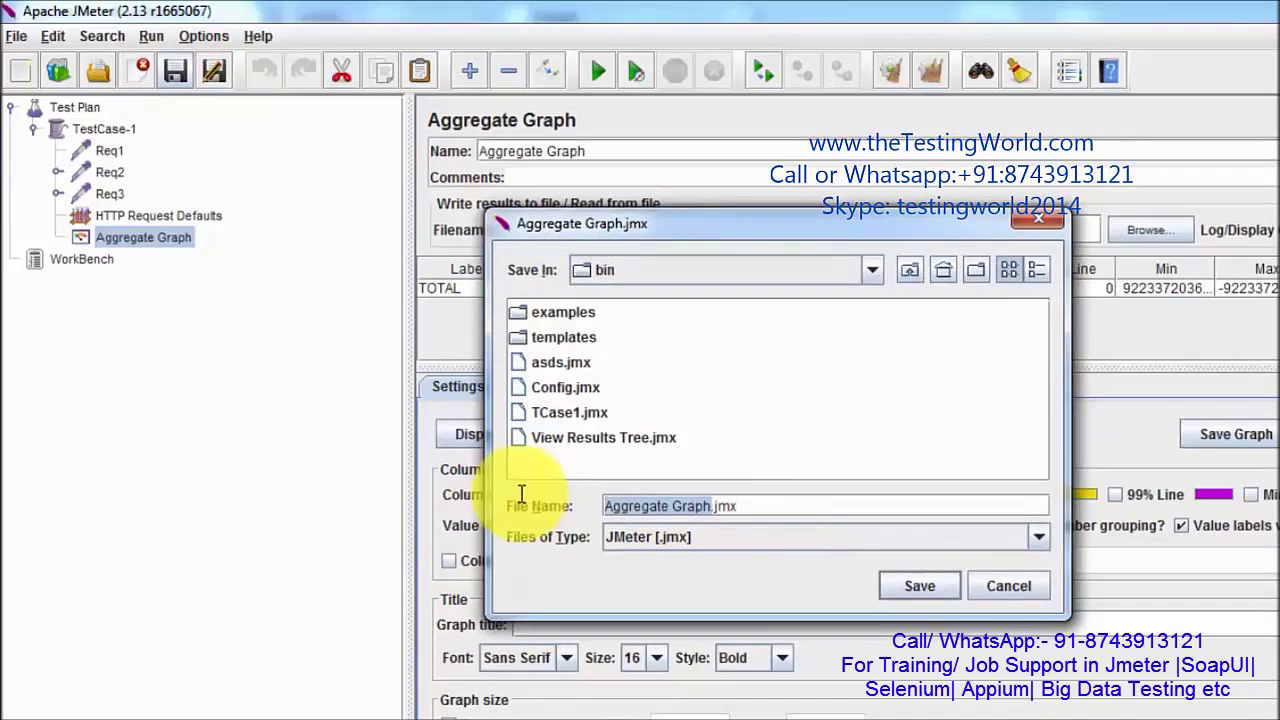
{"action": "type", "text": "CaseStudy1"}
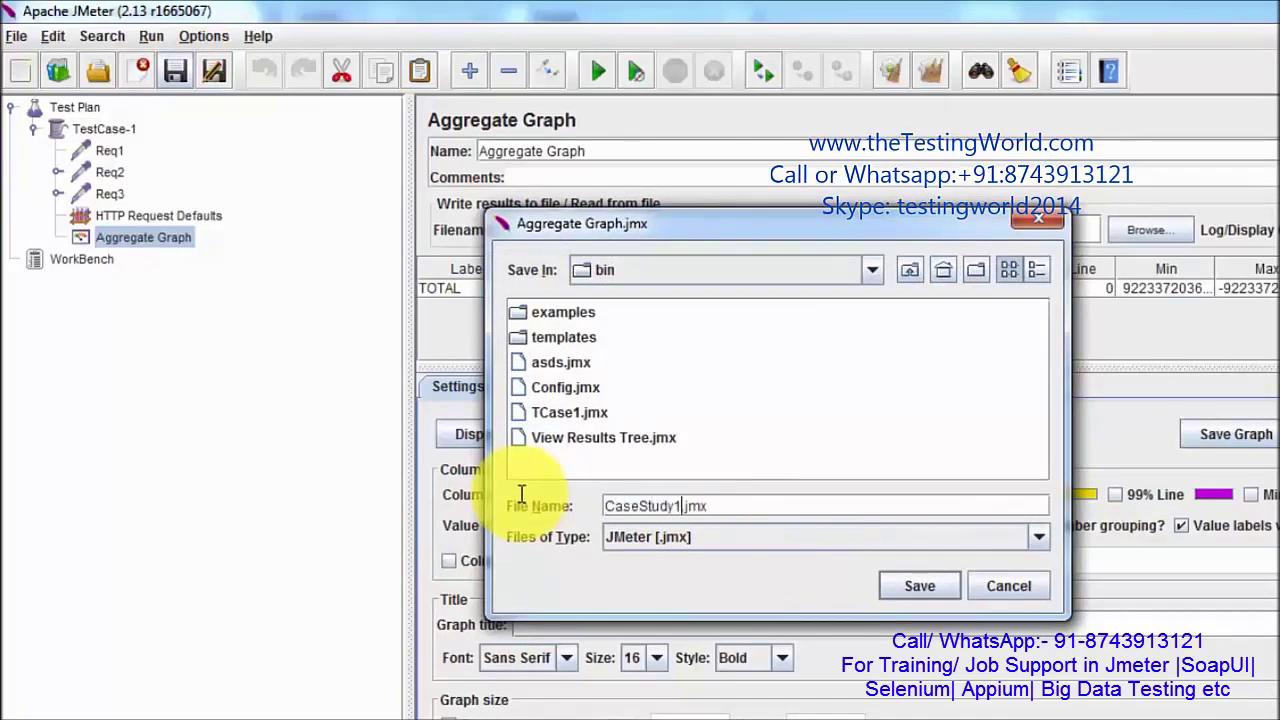
{"action": "left_click", "coordinate": [940, 587]}
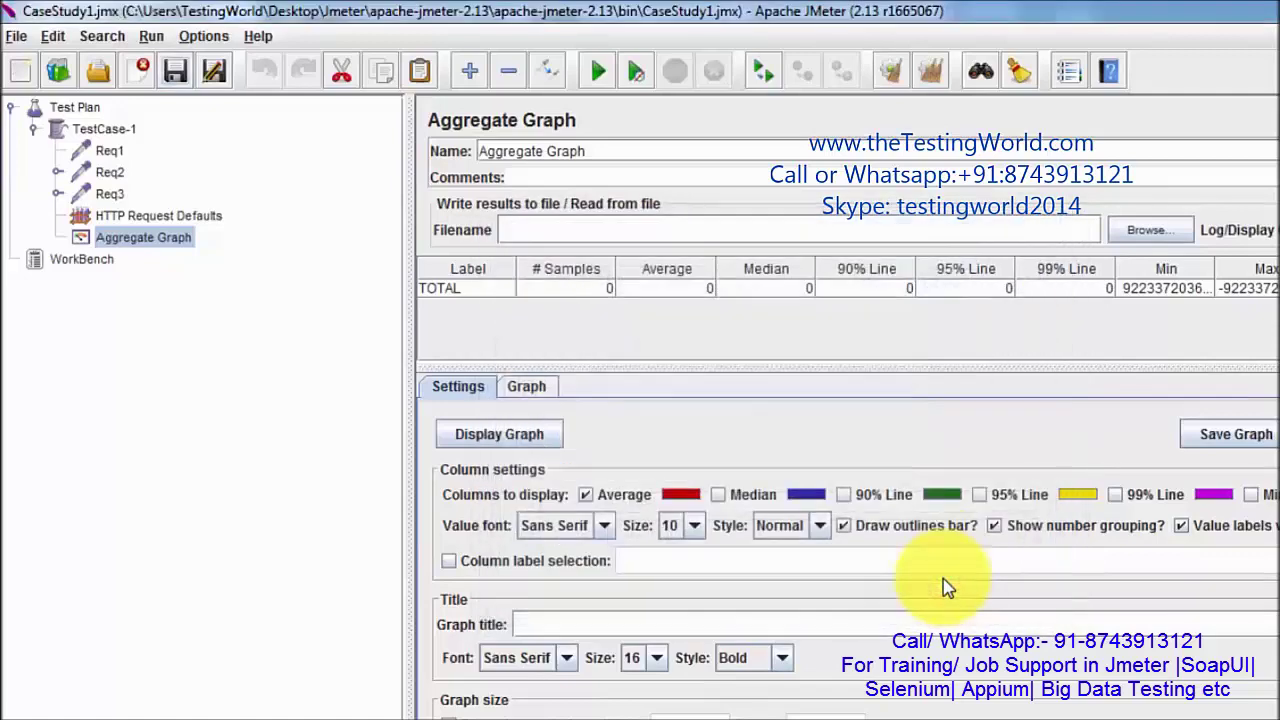
Check the server name in HTTP Request Defaults, run the test, and open the Aggregate Graph results.
{"action": "left_click", "coordinate": [183, 219]}
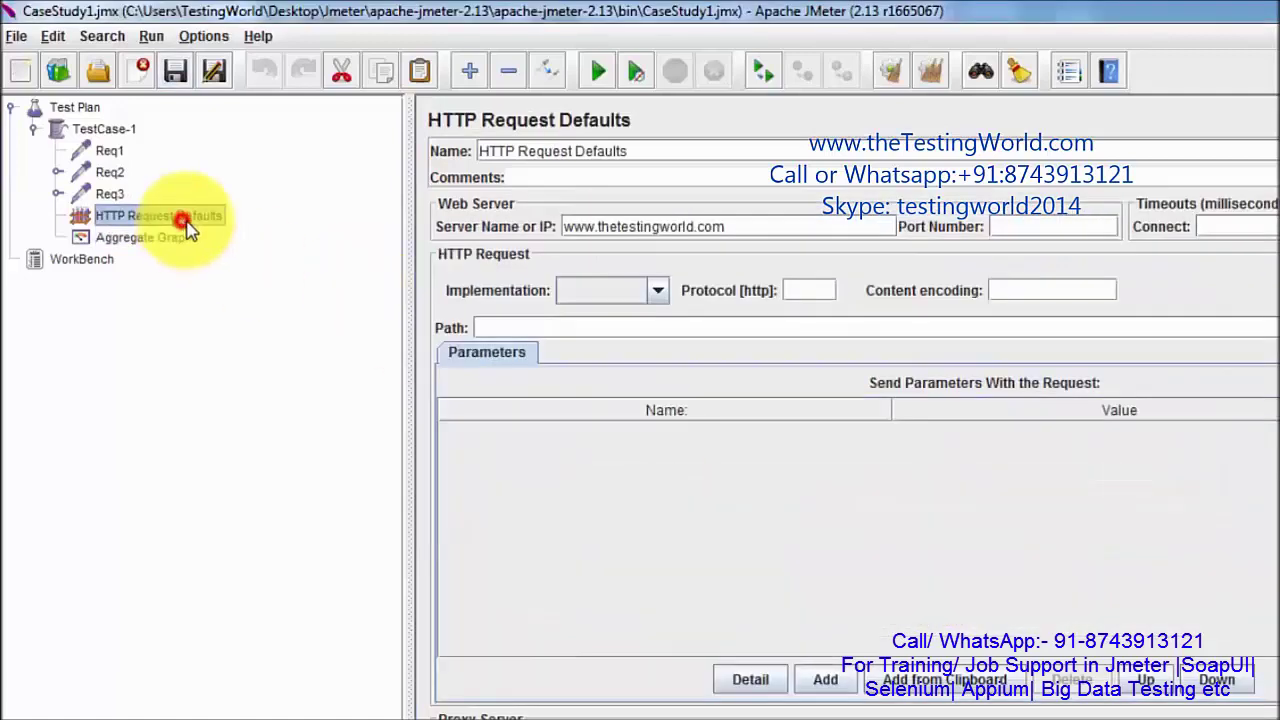
{"action": "left_click", "coordinate": [590, 74]}
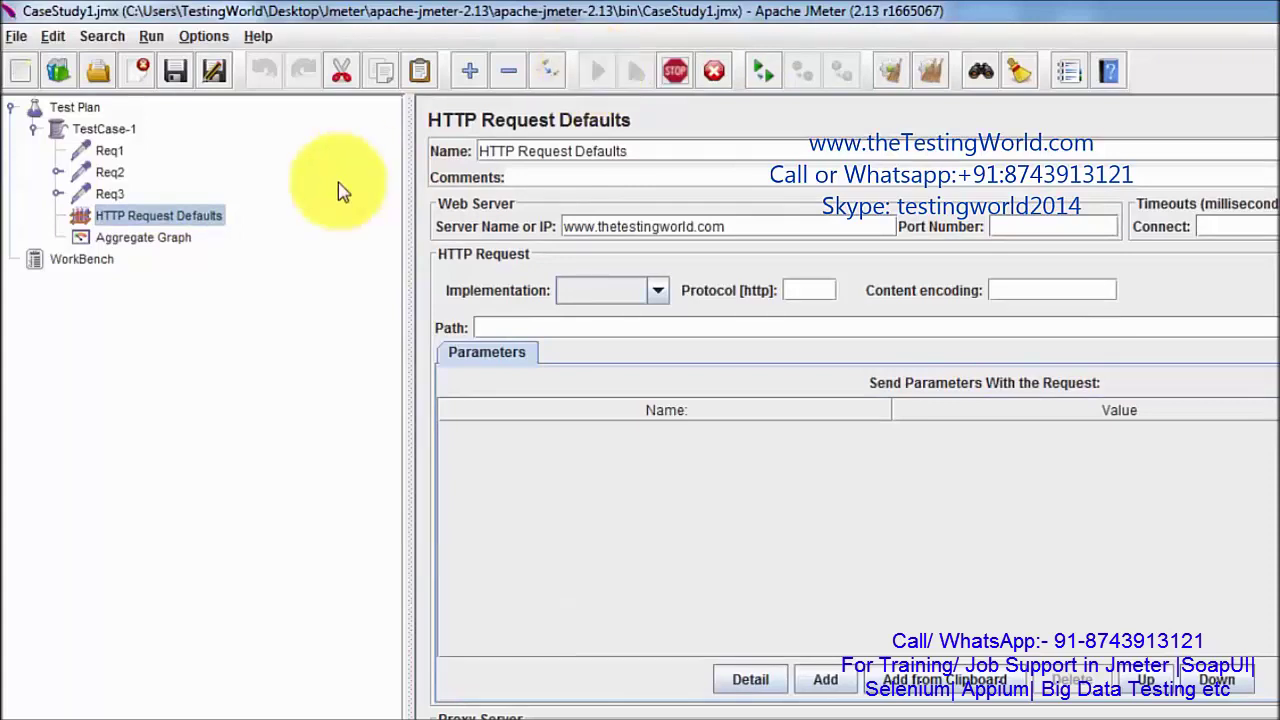
{"action": "left_click", "coordinate": [155, 240]}
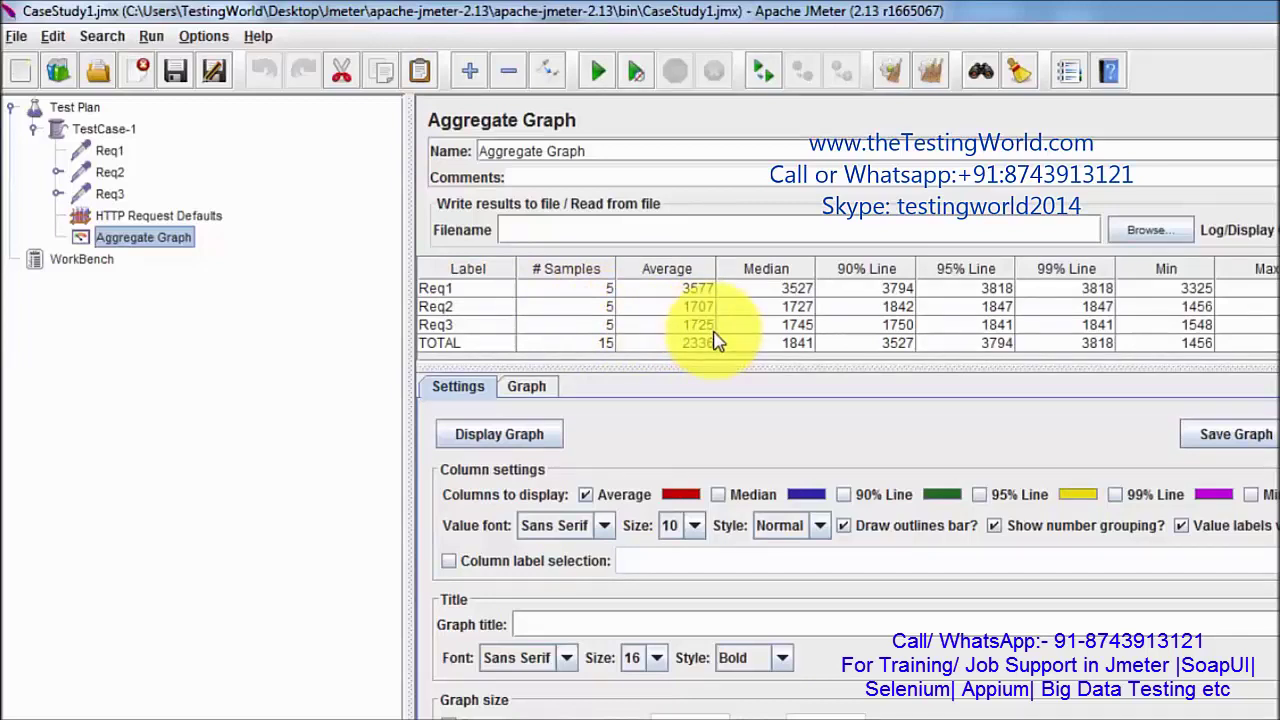
Add a View Results Tree listener to the TestCase-1 thread group.
{"action": "left_click", "coordinate": [125, 132]}
{"action": "right_click", "coordinate": [130, 140]}
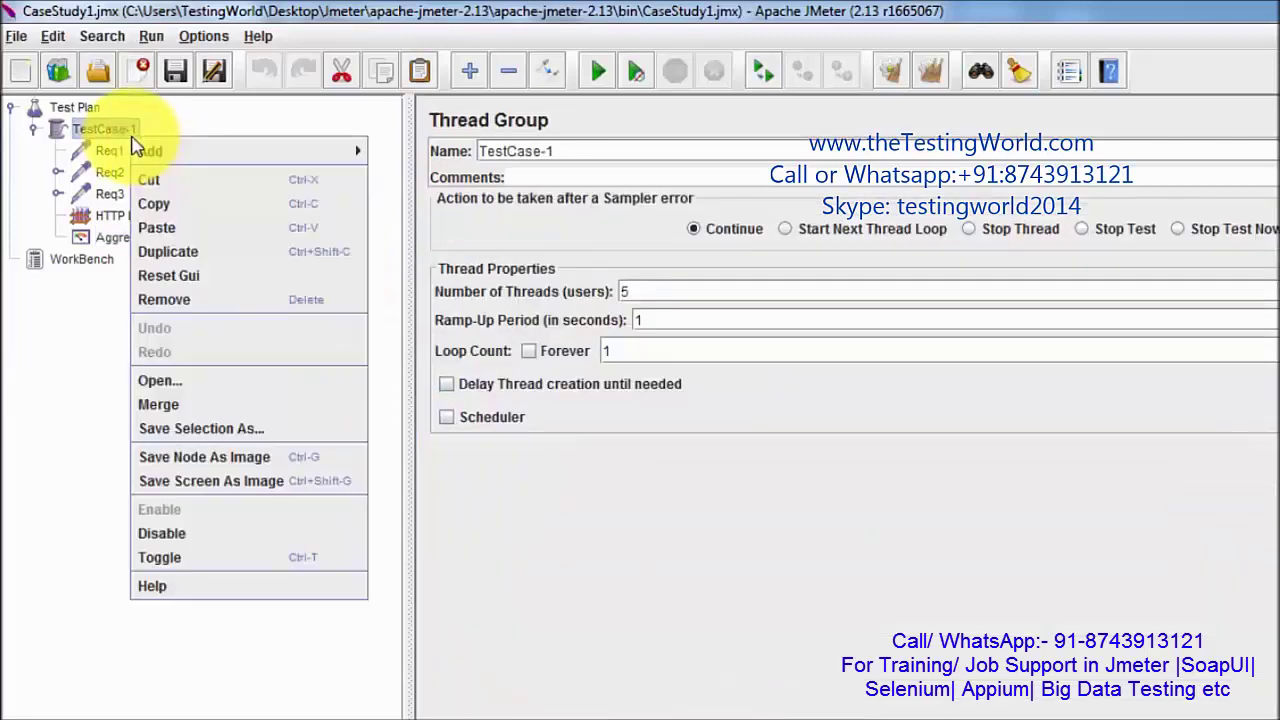
{"action": "mouse_move", "coordinate": [177, 151]}
{"action": "mouse_move", "coordinate": [428, 277]}
{"action": "mouse_move", "coordinate": [400, 318]}
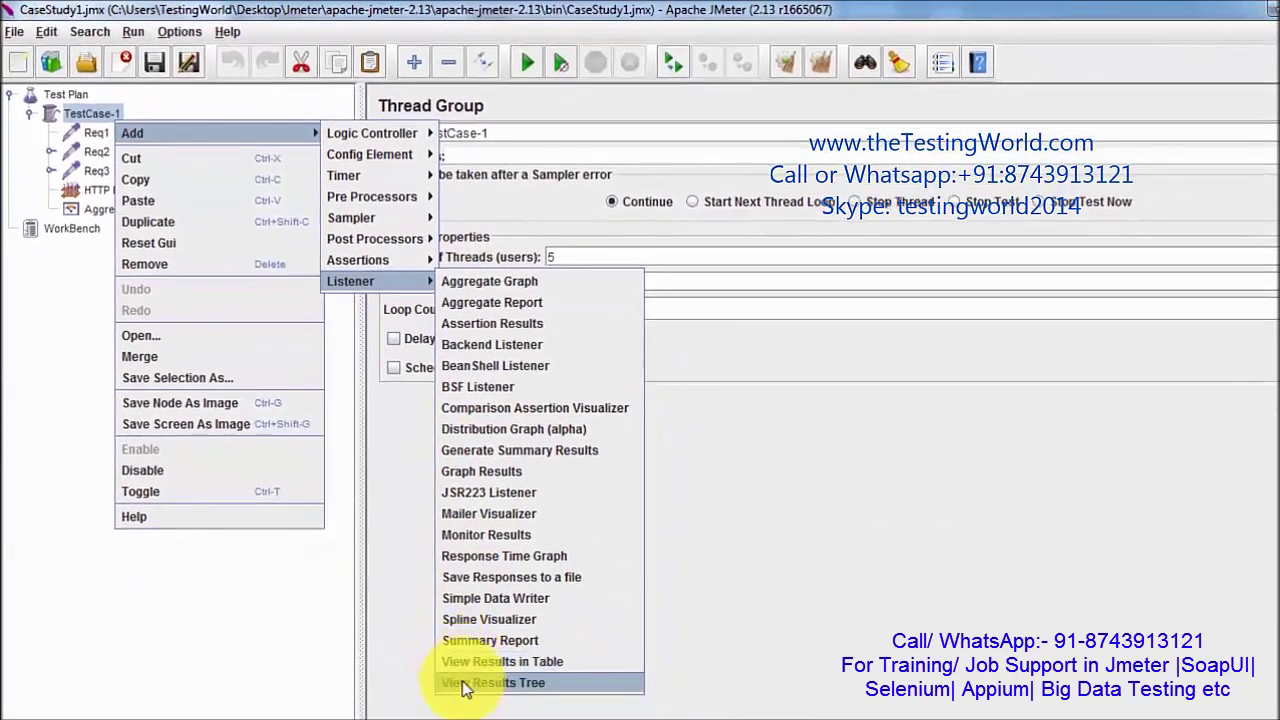
{"action": "left_click", "coordinate": [490, 682]}
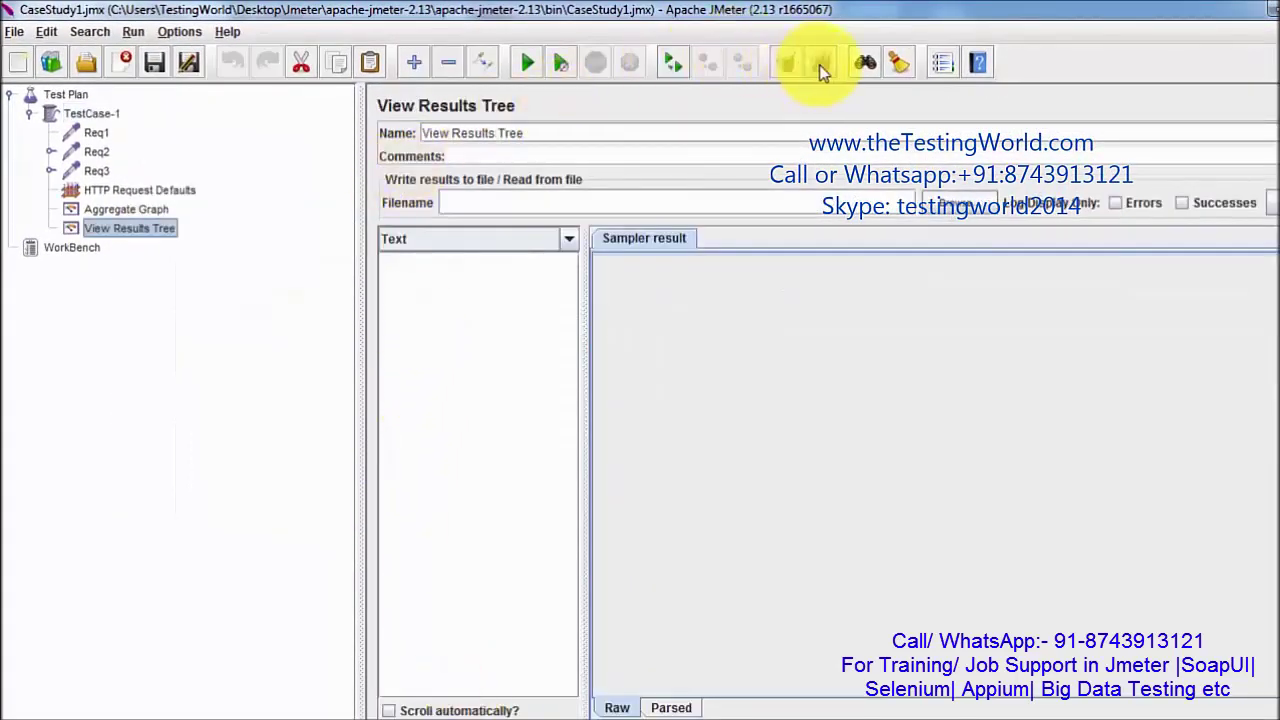
Run the test again and display the Aggregate Graph listener's results as a graph.
{"action": "left_click", "coordinate": [529, 64]}
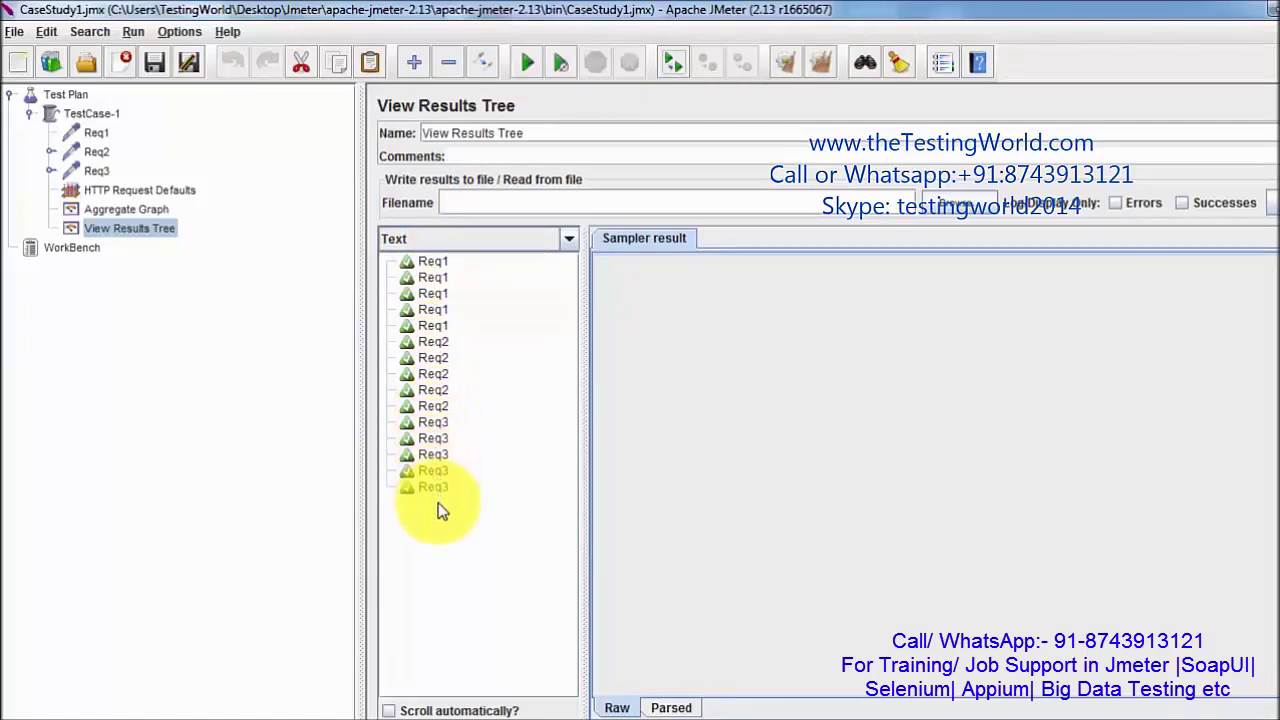
{"action": "left_click", "coordinate": [160, 211]}
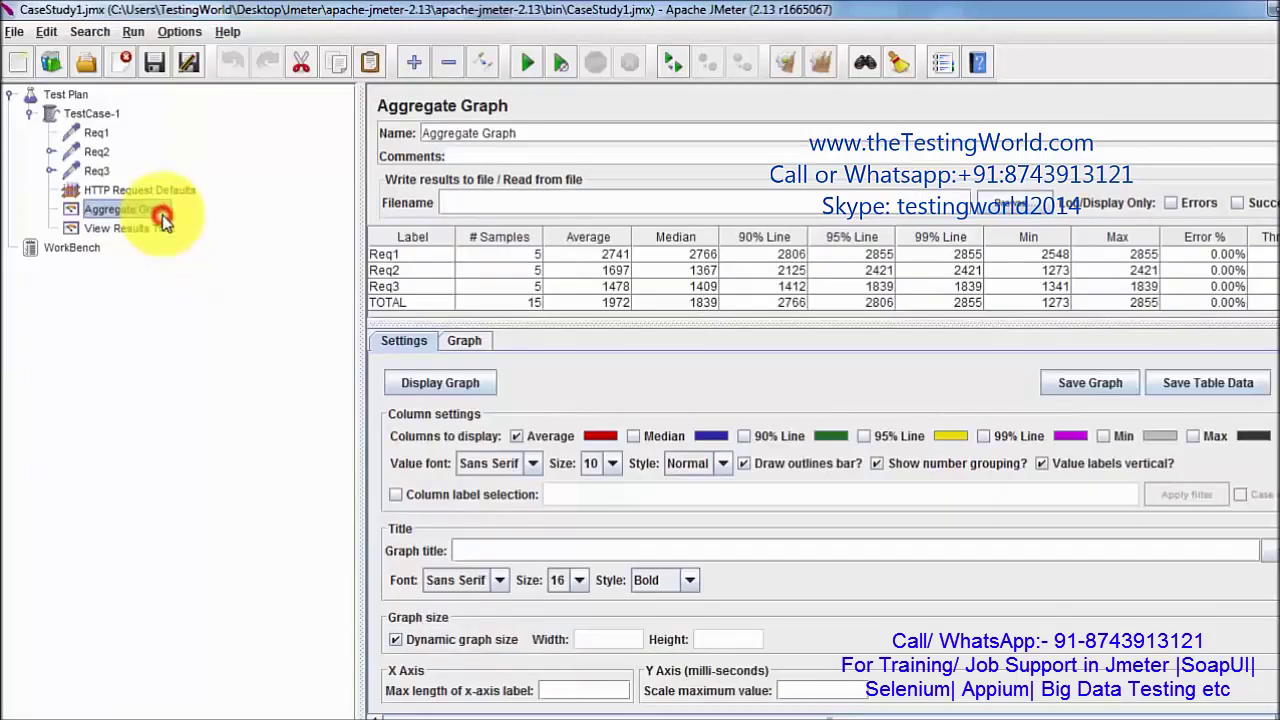
{"action": "left_click", "coordinate": [457, 381]}
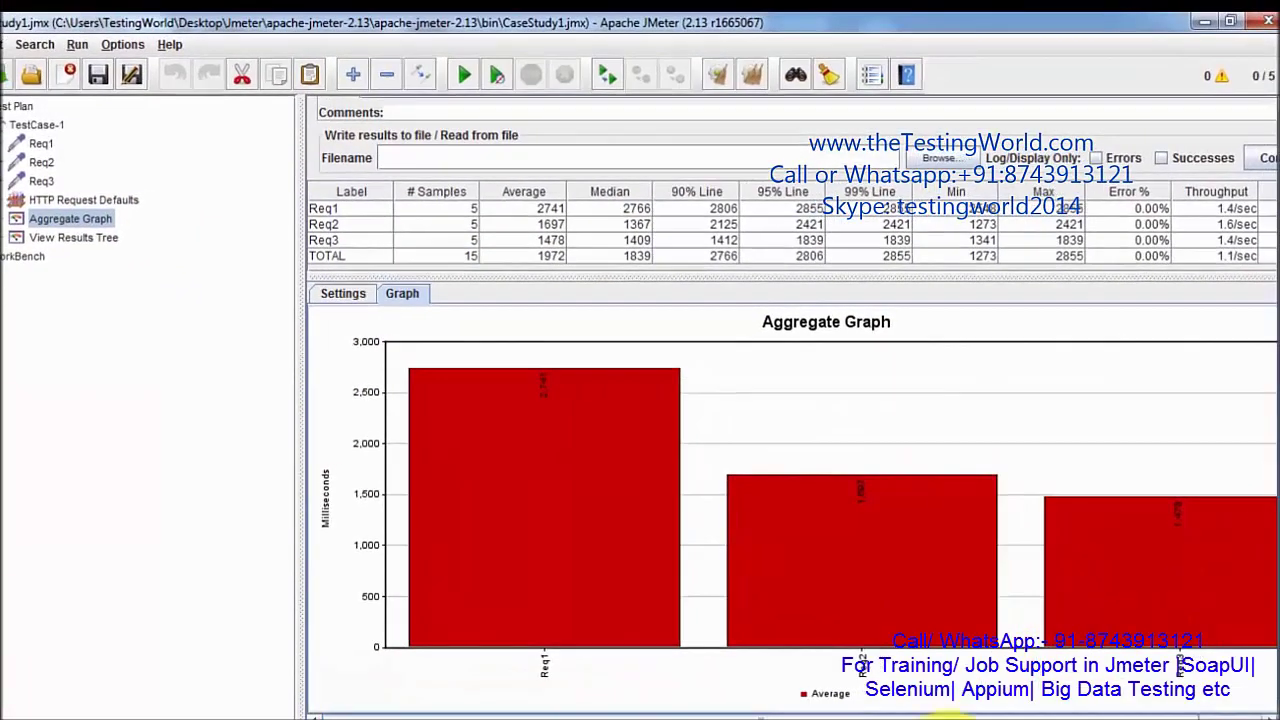
Switch to the Word document and check Case1's requirement for a tabular report and graph.
{"action": "mouse_move", "coordinate": [940, 715]}
{"action": "left_click", "coordinate": [1023, 600]}
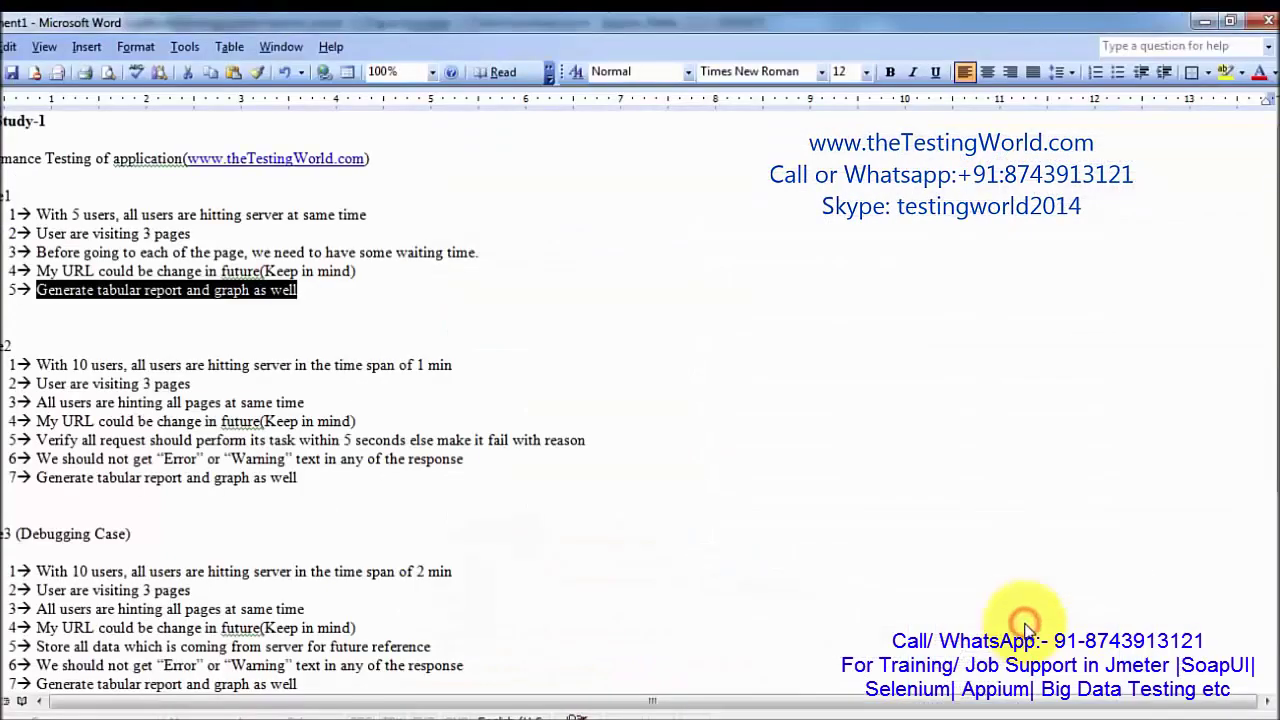
{"action": "left_click", "coordinate": [451, 339]}
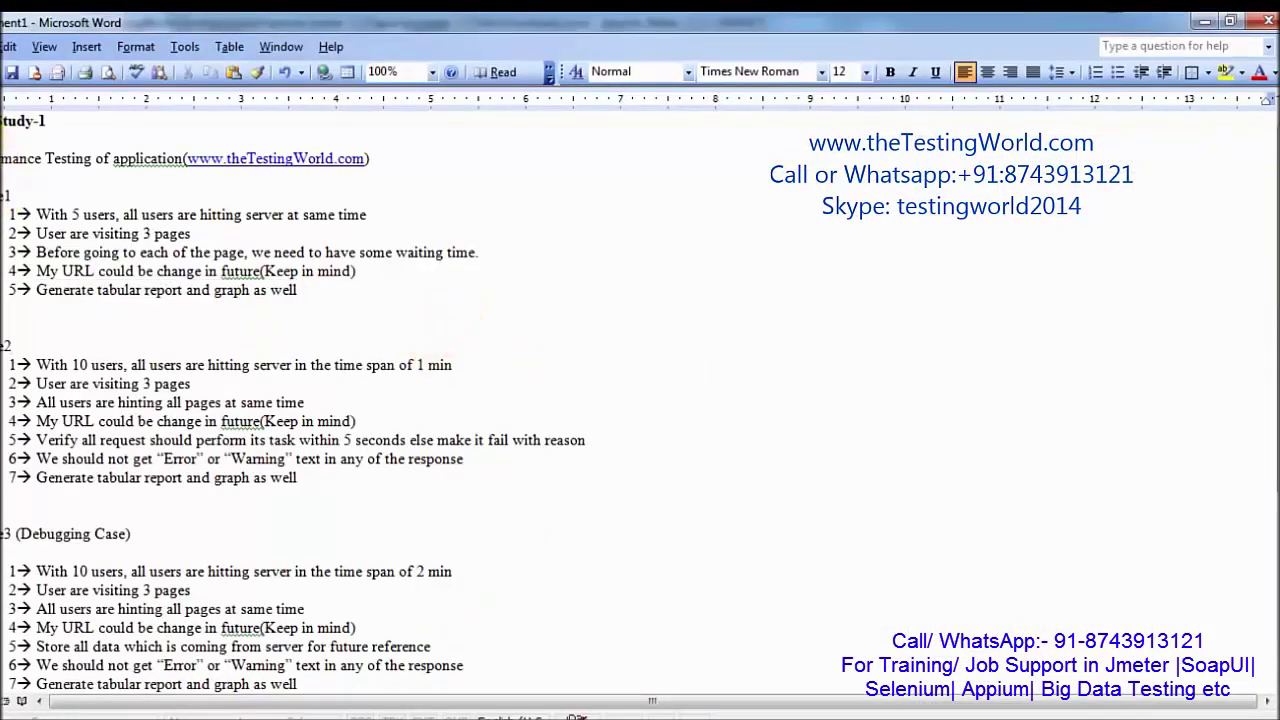